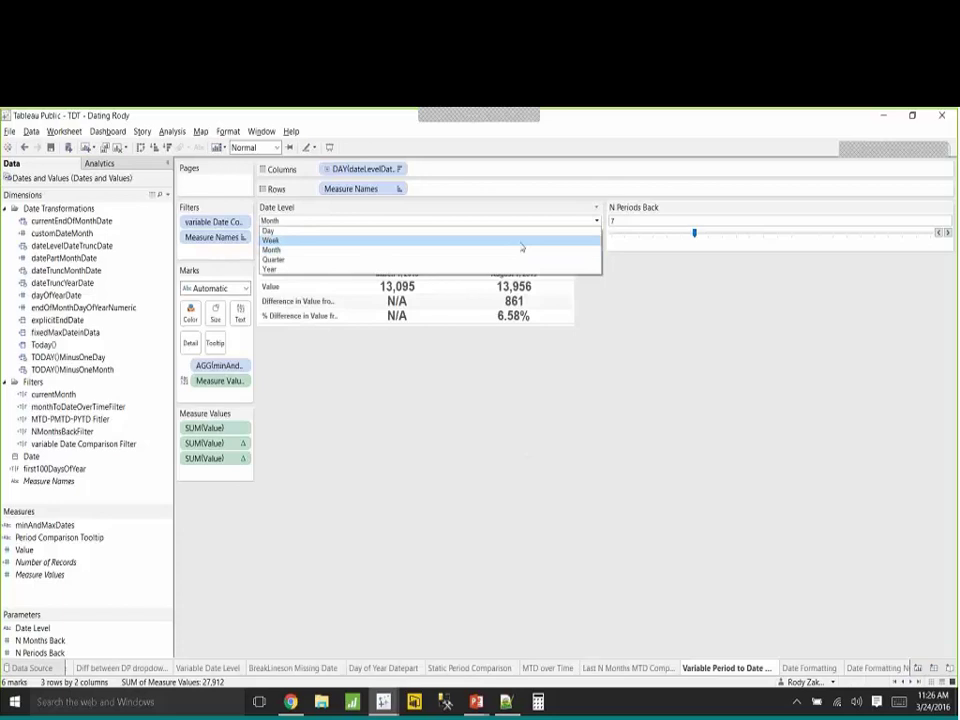
Set the Date Level parameter to Week and lower the N Periods Back parameter to 3.
left_click(520, 252)
mouse_move(418, 291)
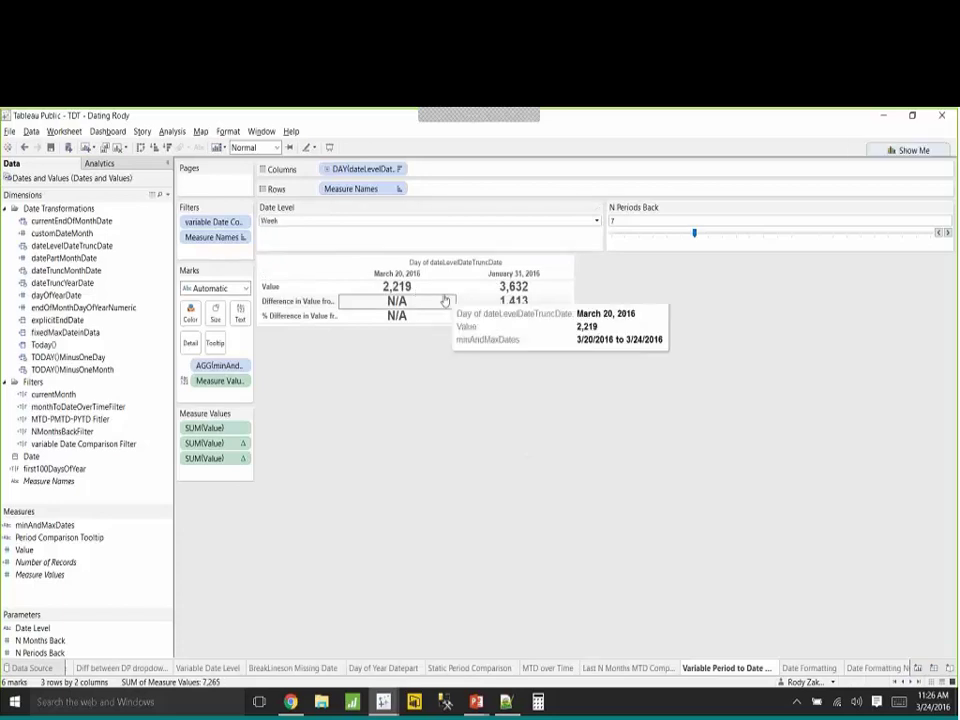
left_click(940, 235)
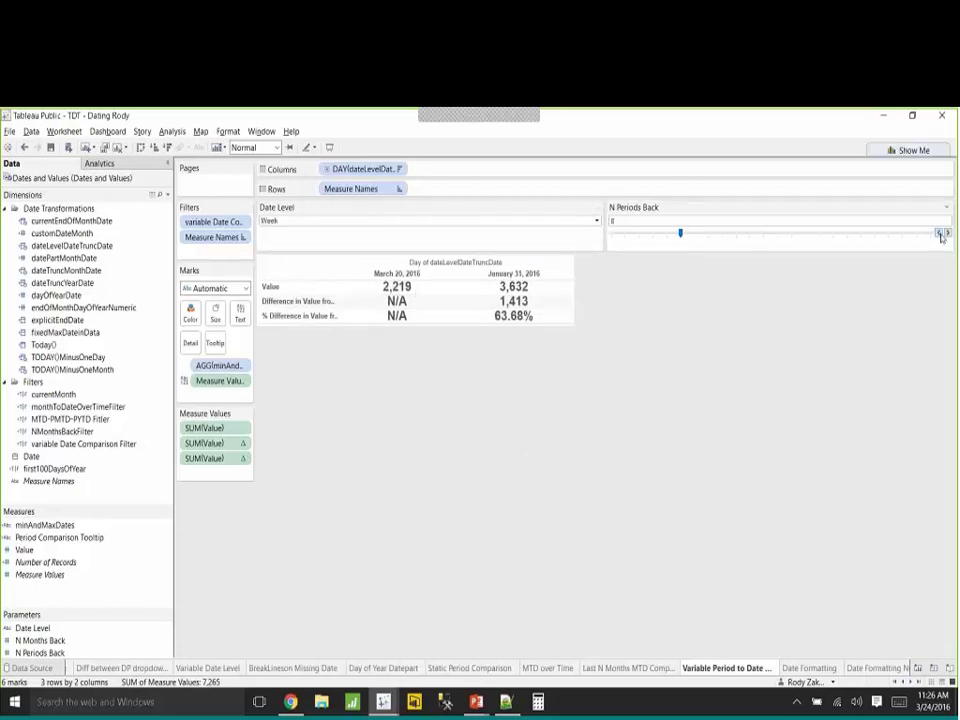
left_click(940, 235)
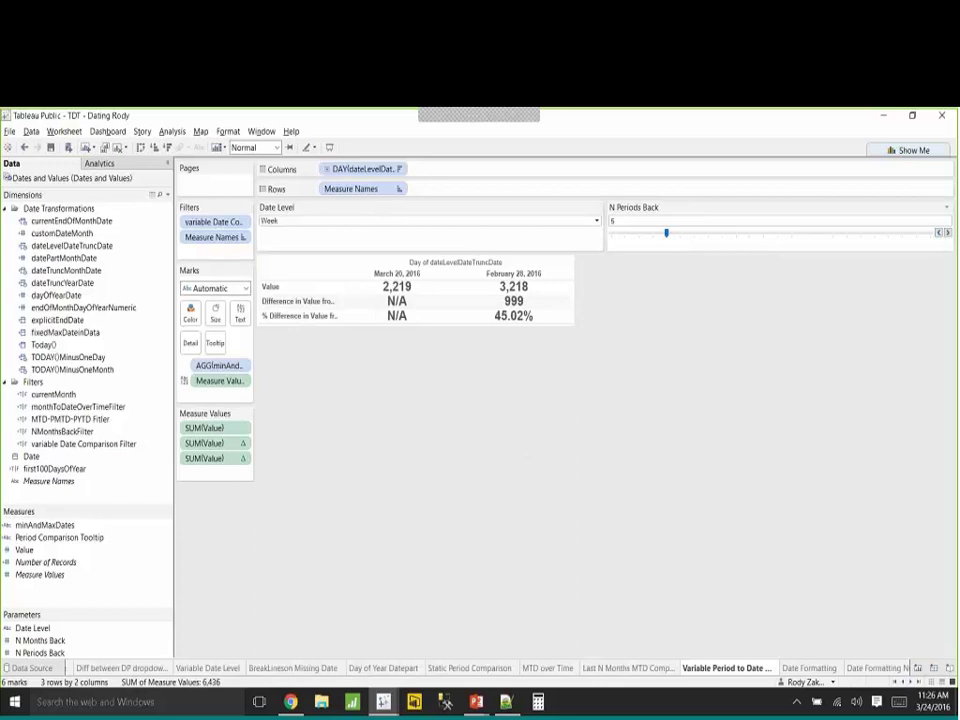
left_click(940, 235)
left_click(940, 235)
mouse_move(510, 328)
Switch to the PowerPoint slide show and advance to the first "More comparison Date Calcs! (1)" slide.
key("alt+Tab")
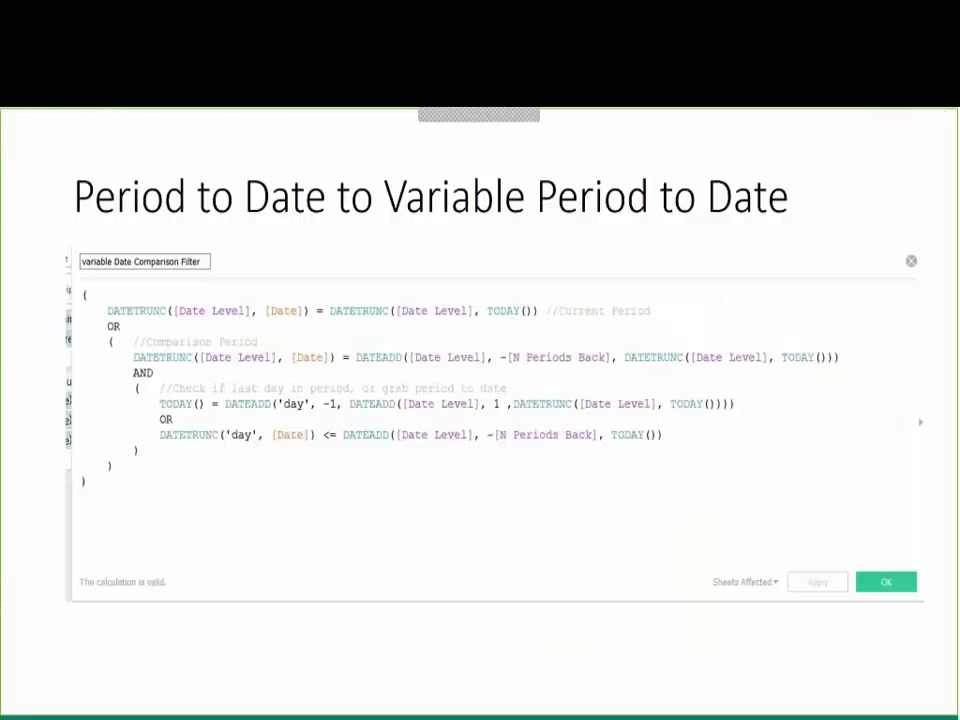
key("Right")
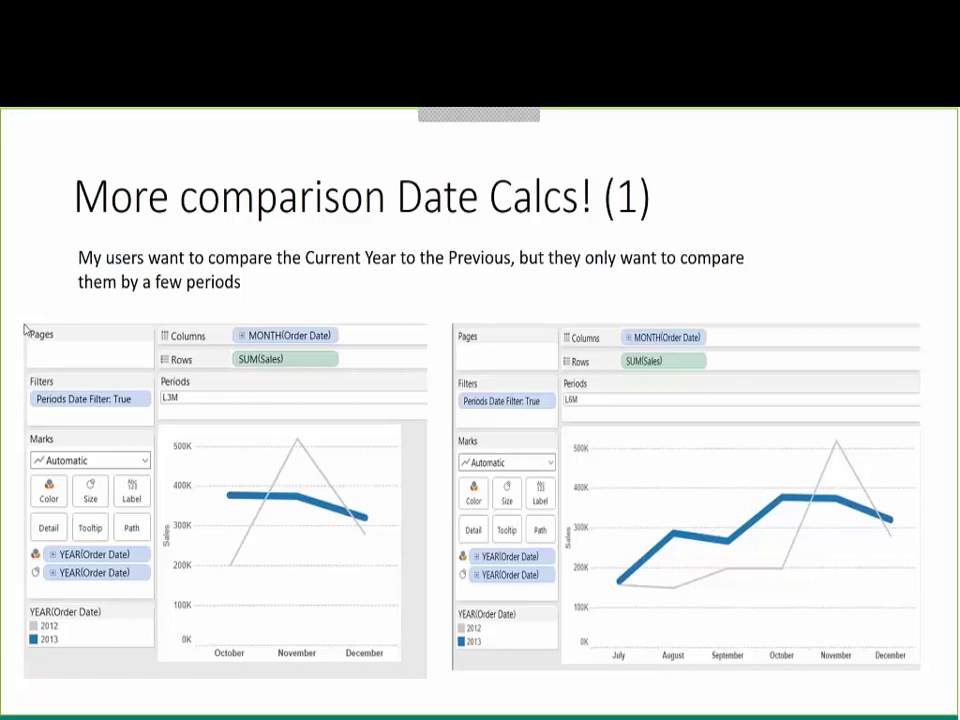
Switch to the Variable Period Calcs workbook in Tableau Public and show its Periods by Month sheet.
key("alt+Tab")
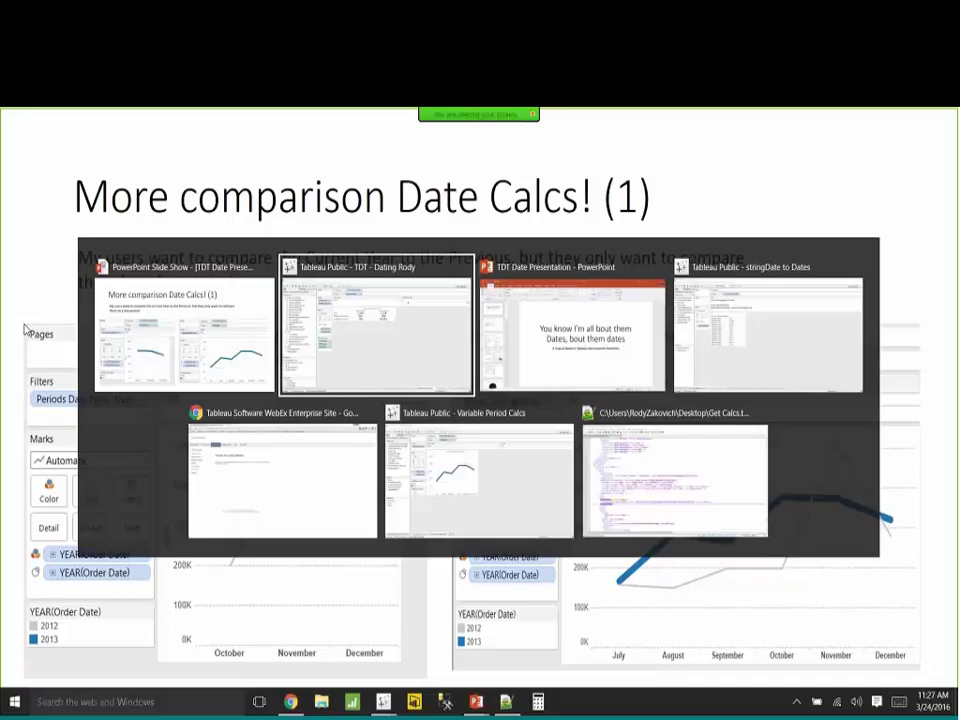
key("alt+Tab")
key("alt+Tab")
key("alt+shift+Tab")
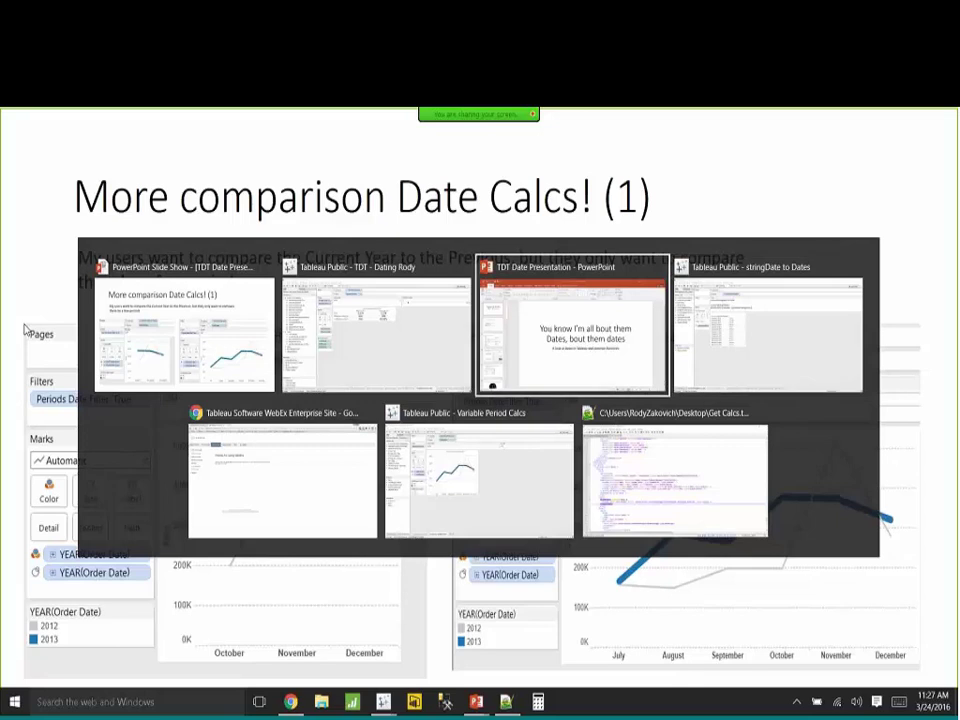
key("alt+shift+Tab")
key("alt+Down")
key("alt+Tab")
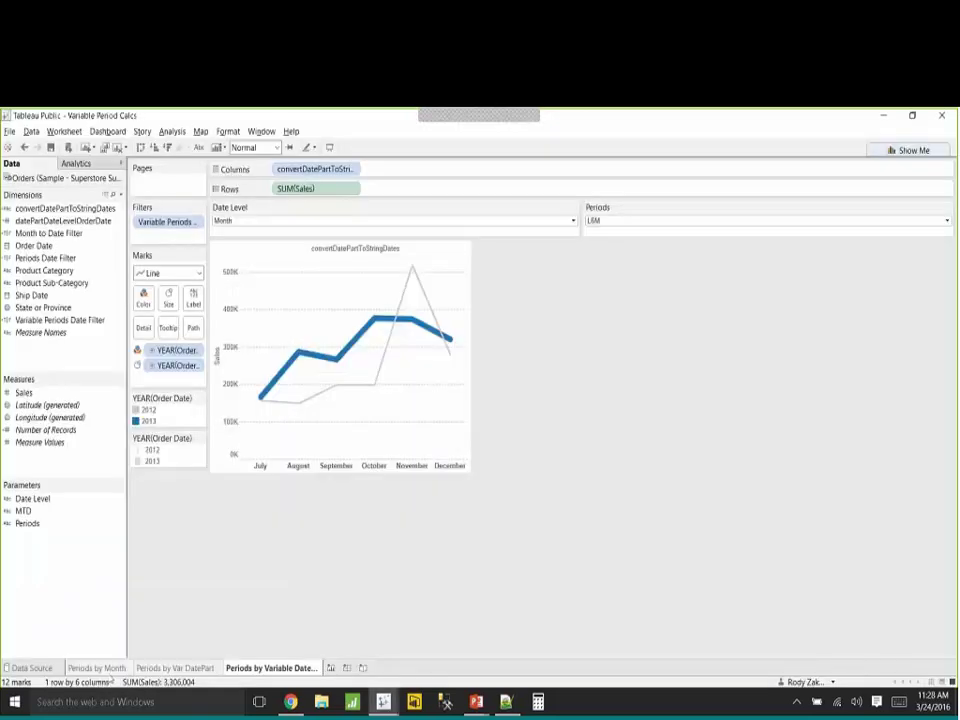
key("ctrl+shift+Tab")
key("ctrl+shift+Tab")
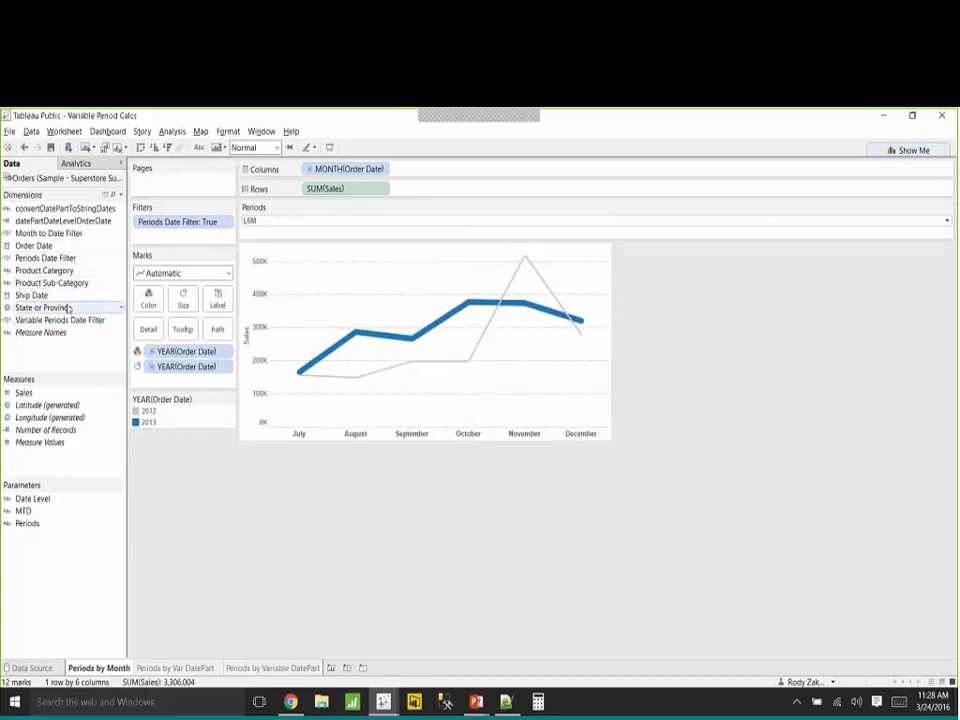
Open the Periods Date Filter calculation, examine its month and year conditions beside the chart, and close it unchanged.
right_click(70, 260)
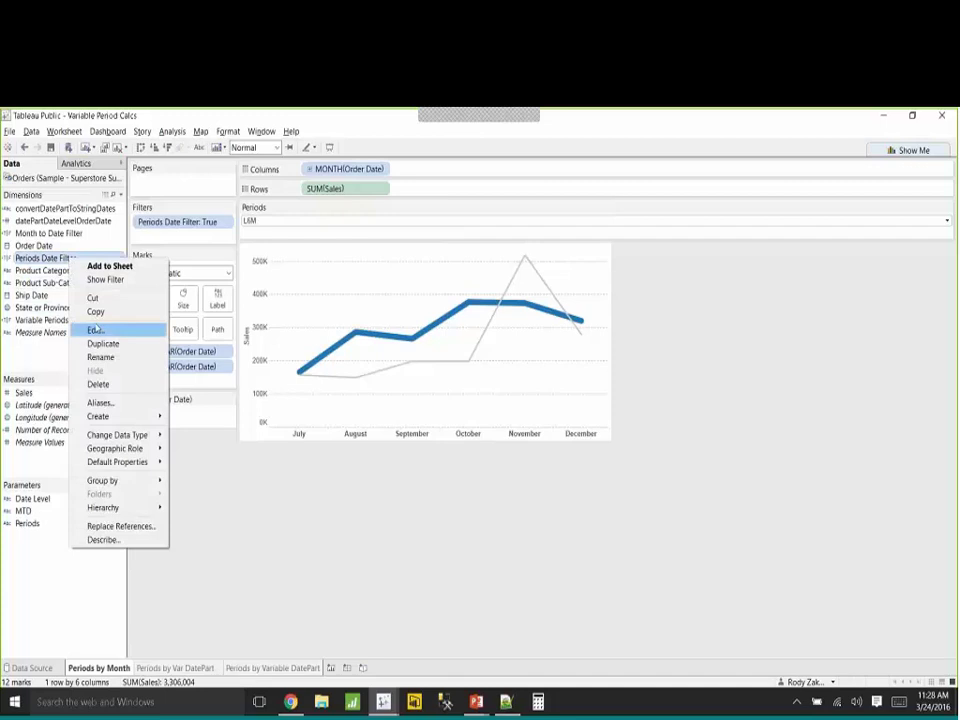
left_click(97, 328)
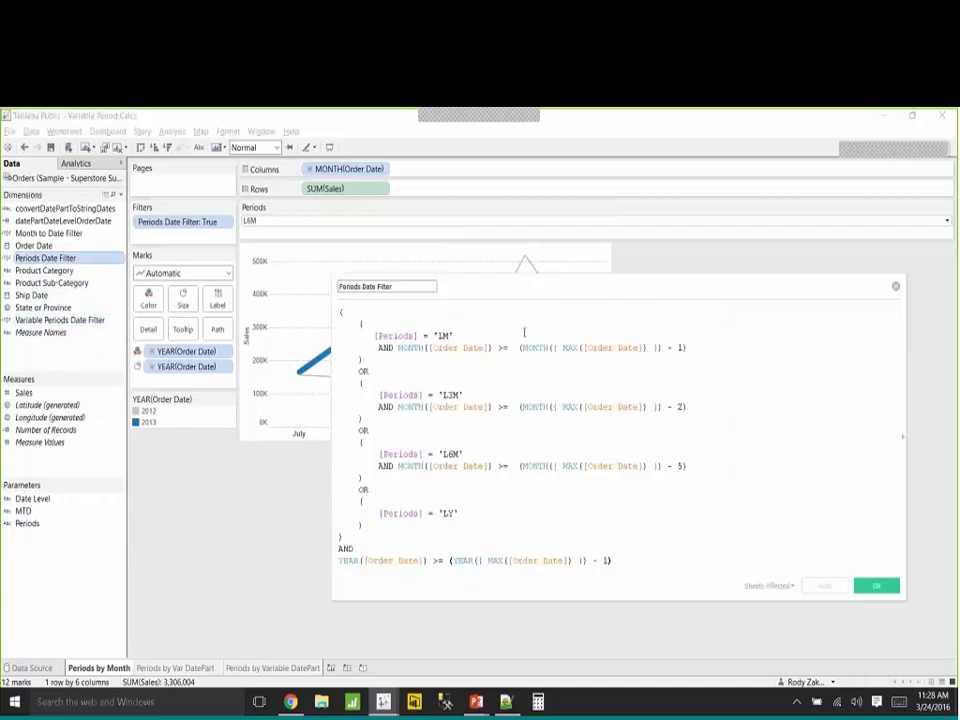
left_click_drag(554, 292, 438, 222)
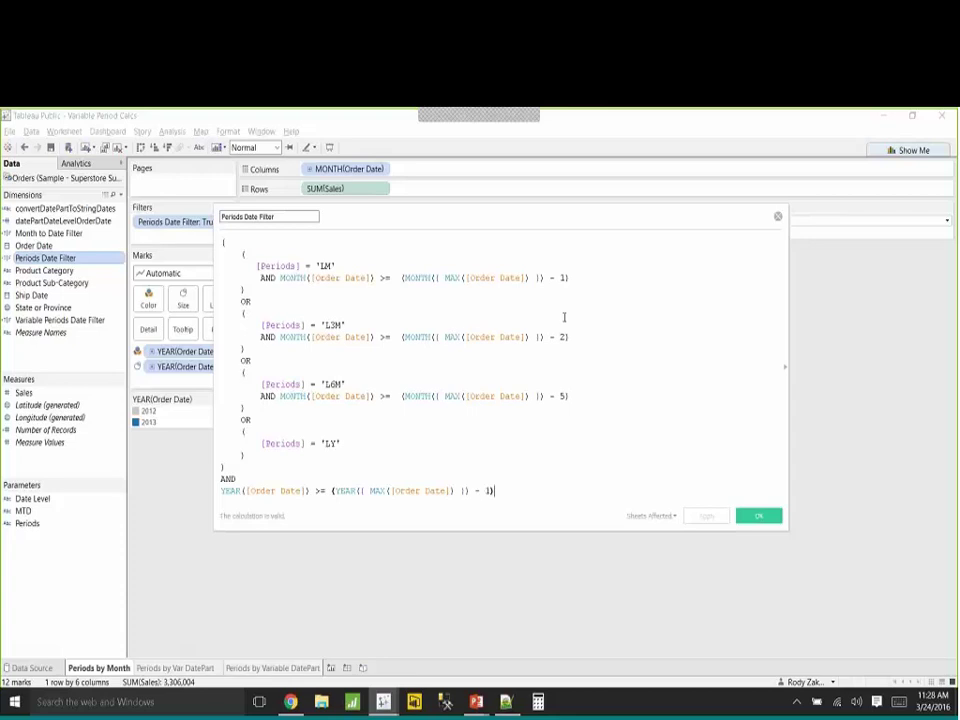
left_click_drag(520, 213, 511, 296)
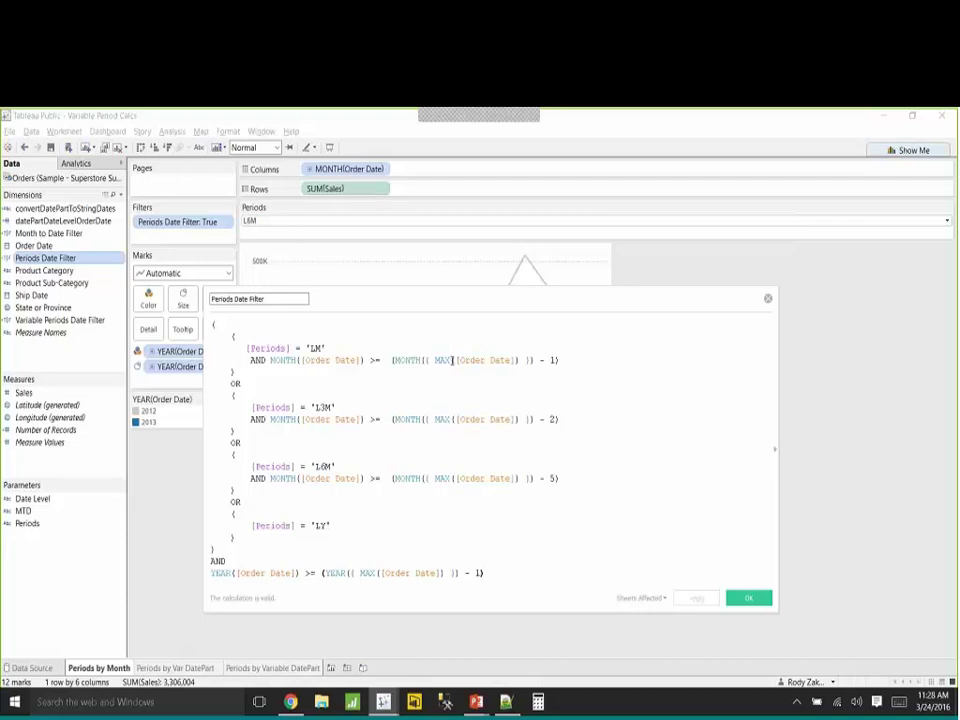
left_click_drag(453, 301, 460, 268)
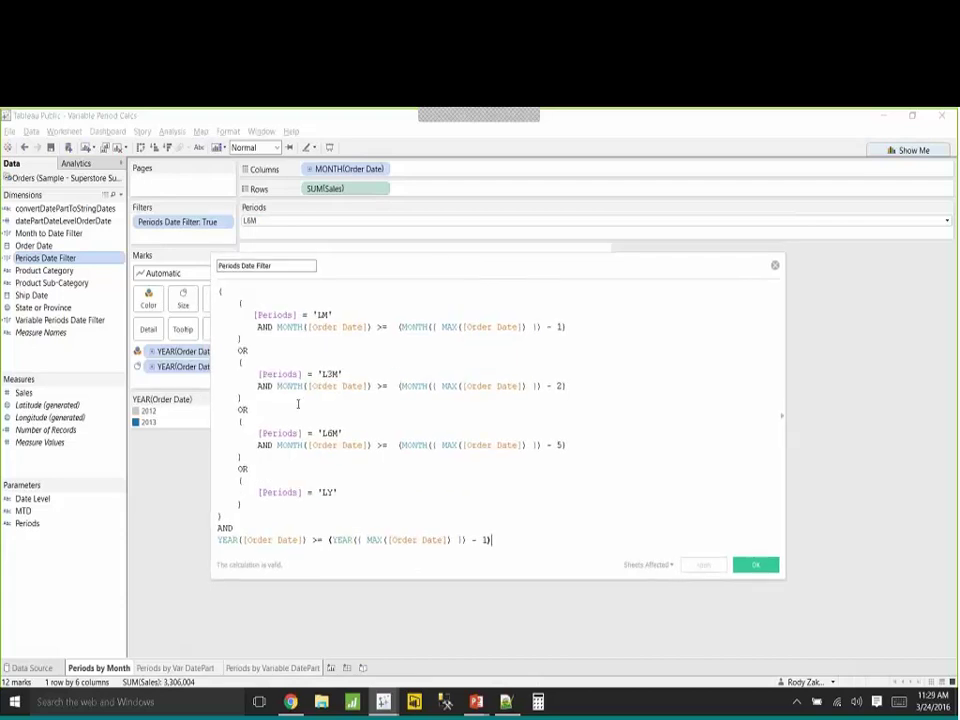
left_click(388, 349)
key("ctrl+End")
left_click(775, 266)
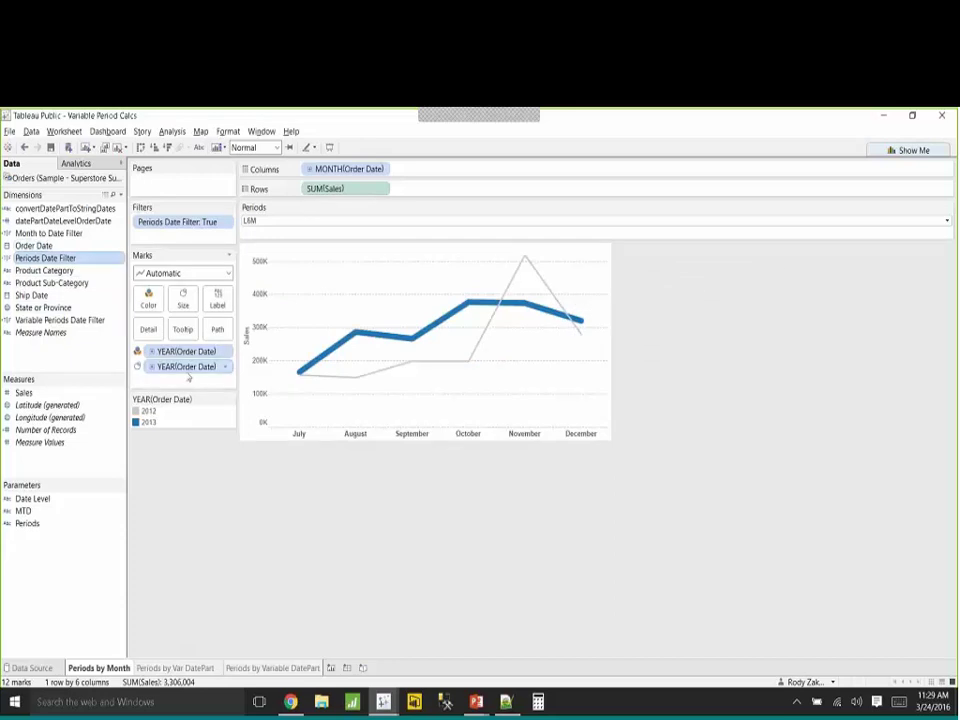
Try the Periods parameter at LY on the monthly sales chart, and finally set it to L3M.
left_click_drag(191, 367, 290, 362)
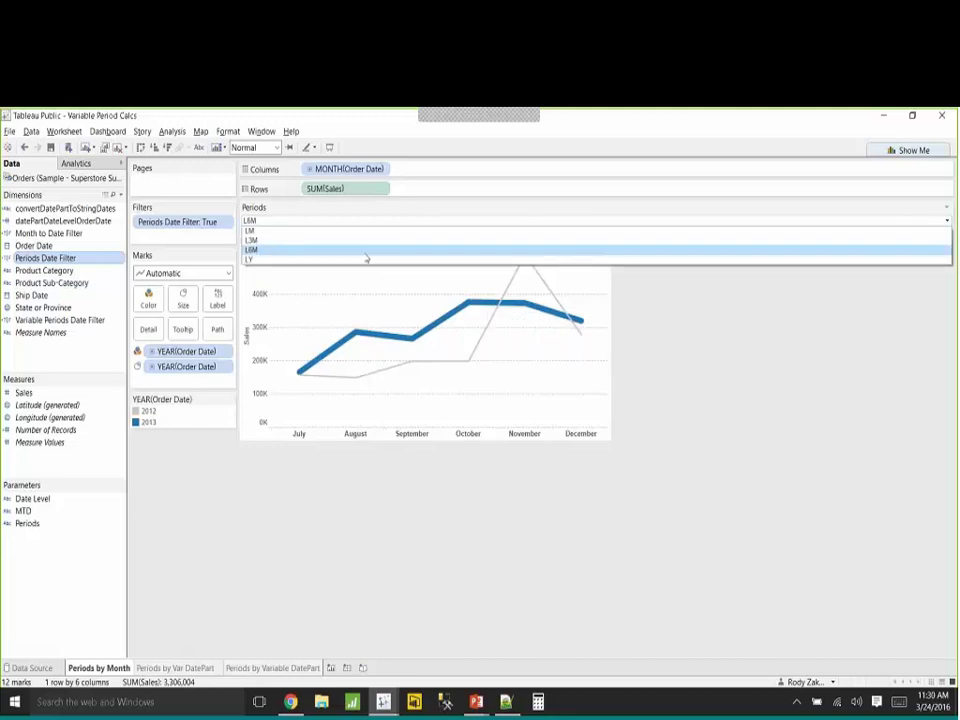
left_click(366, 256)
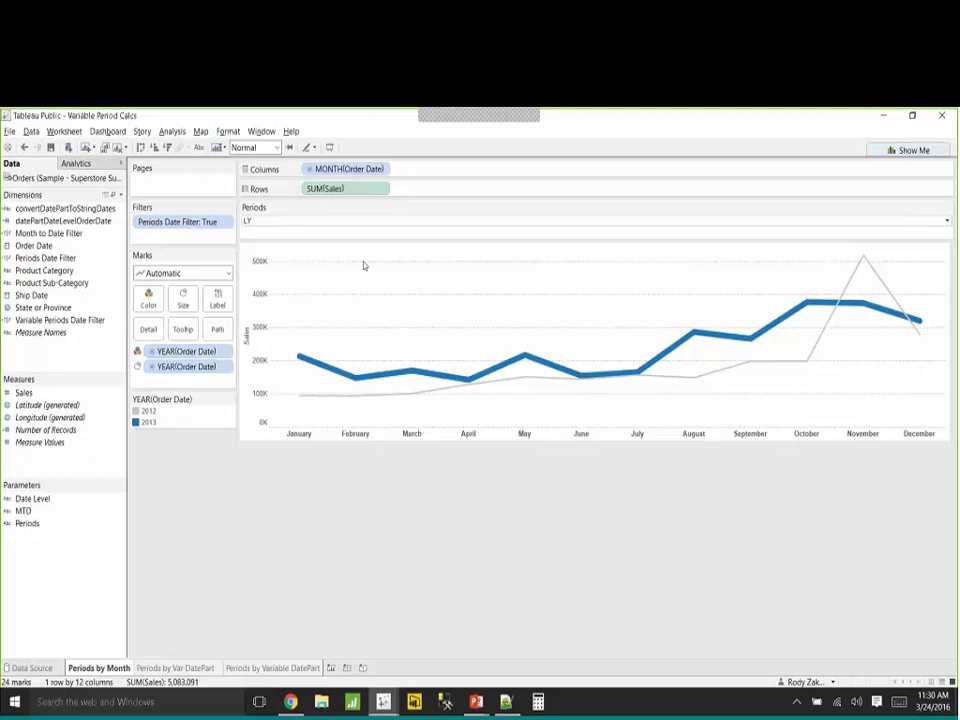
left_click(336, 220)
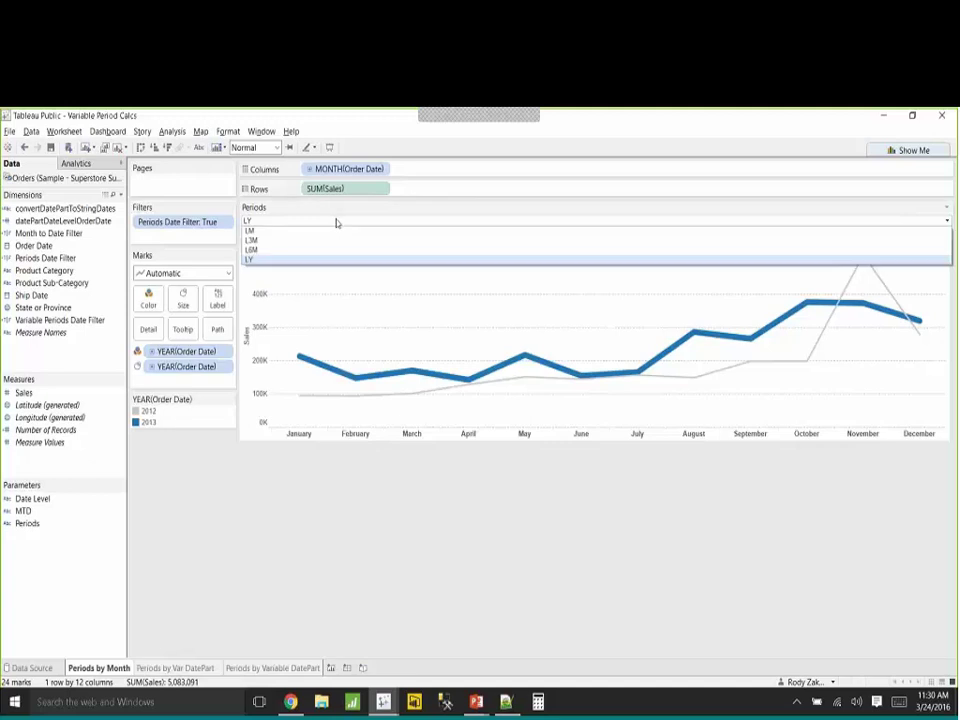
left_click(335, 241)
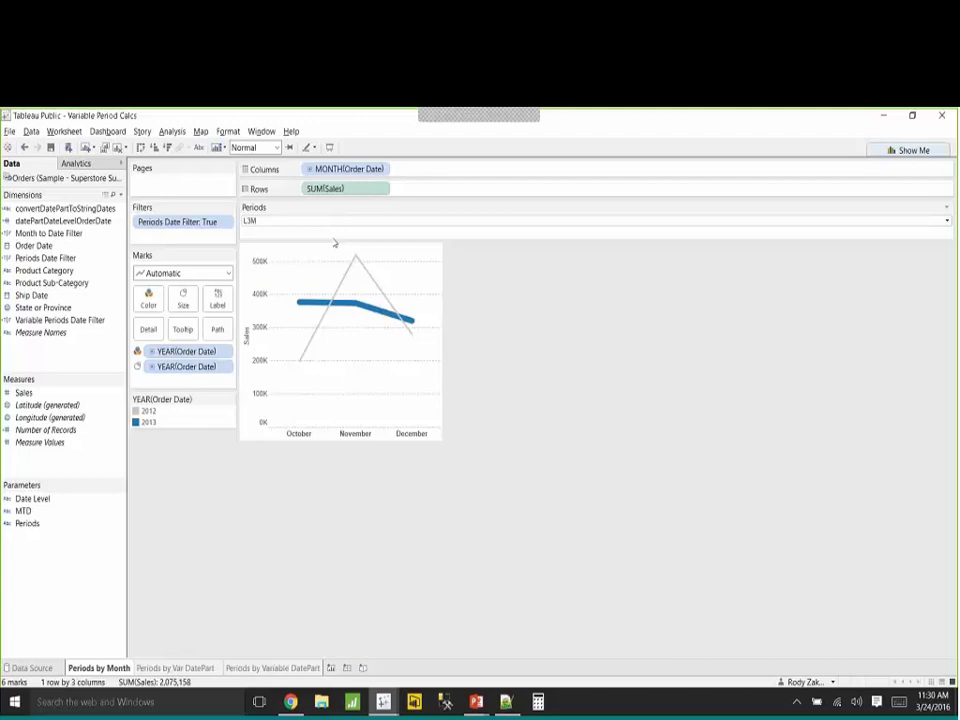
Switch to the PowerPoint slide show and advance to the slide "I like what you did, but I want a variable Date_Part (1)".
key("alt+Tab")
key("alt+Tab")
key("alt+Tab")
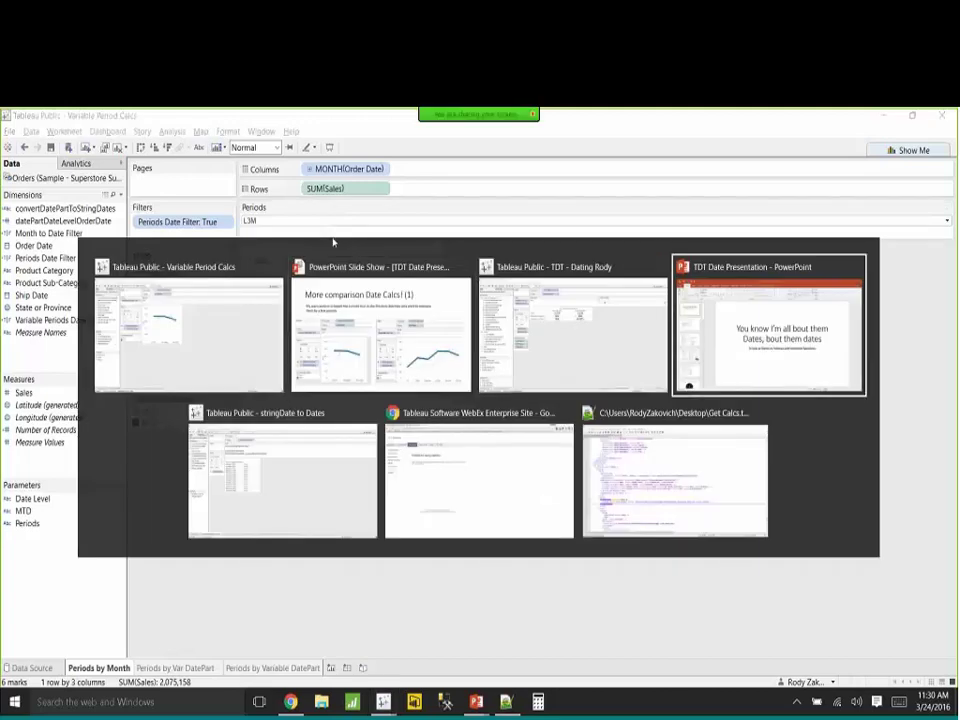
key("alt+shift+Tab")
key("alt+shift+Tab")
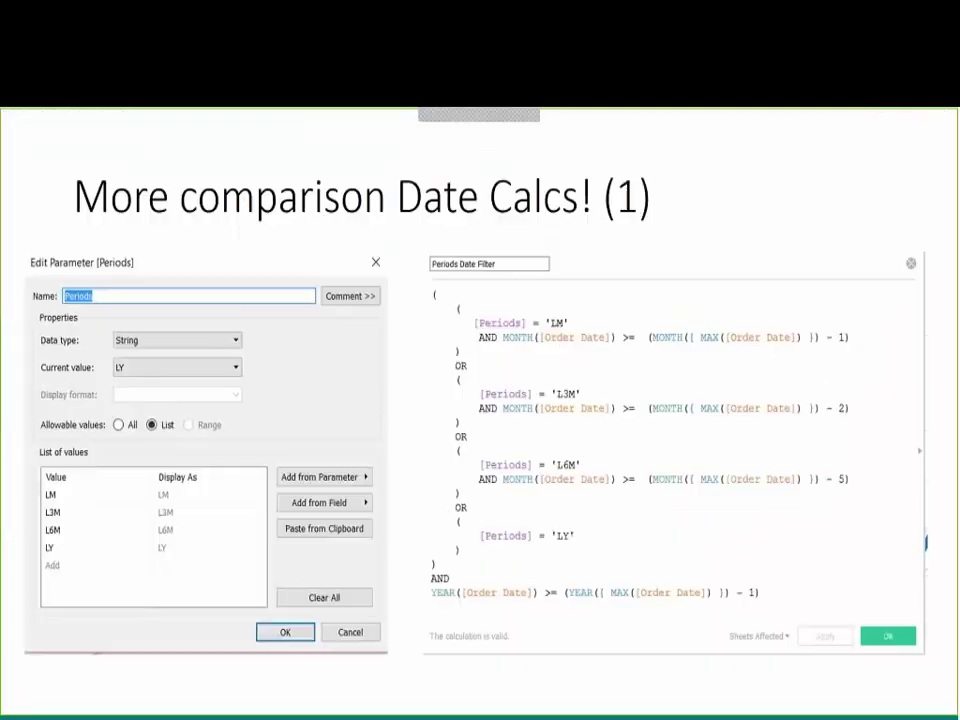
key("Right")
key("Right")
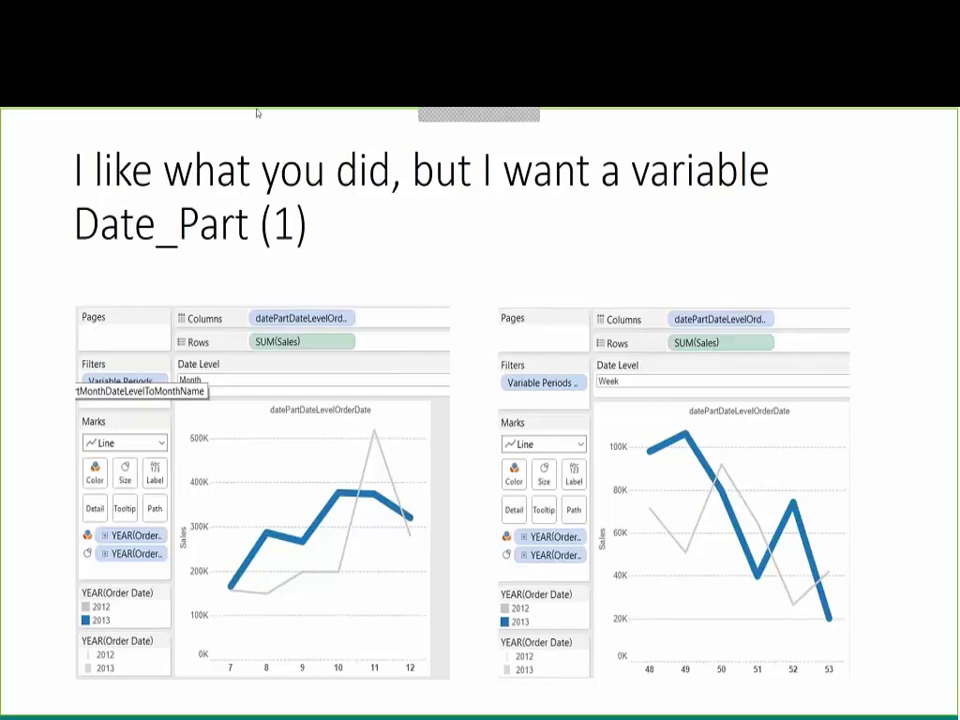
Return to the Variable Period Calcs workbook in Tableau Public and show its Periods by Var DatePart sheet.
key("alt+Tab")
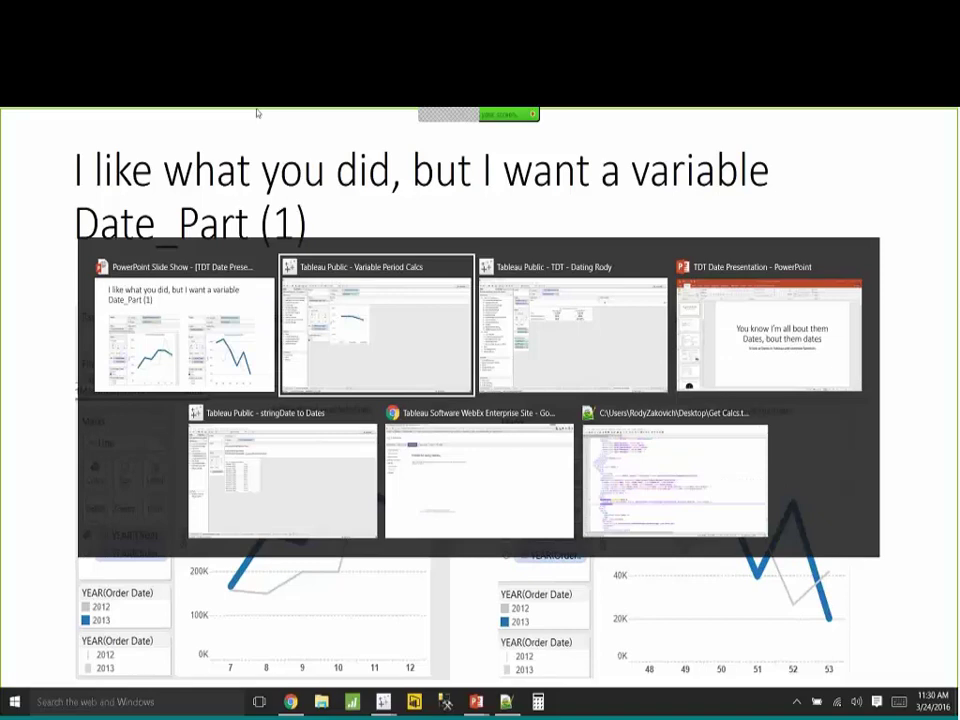
key("alt+Tab")
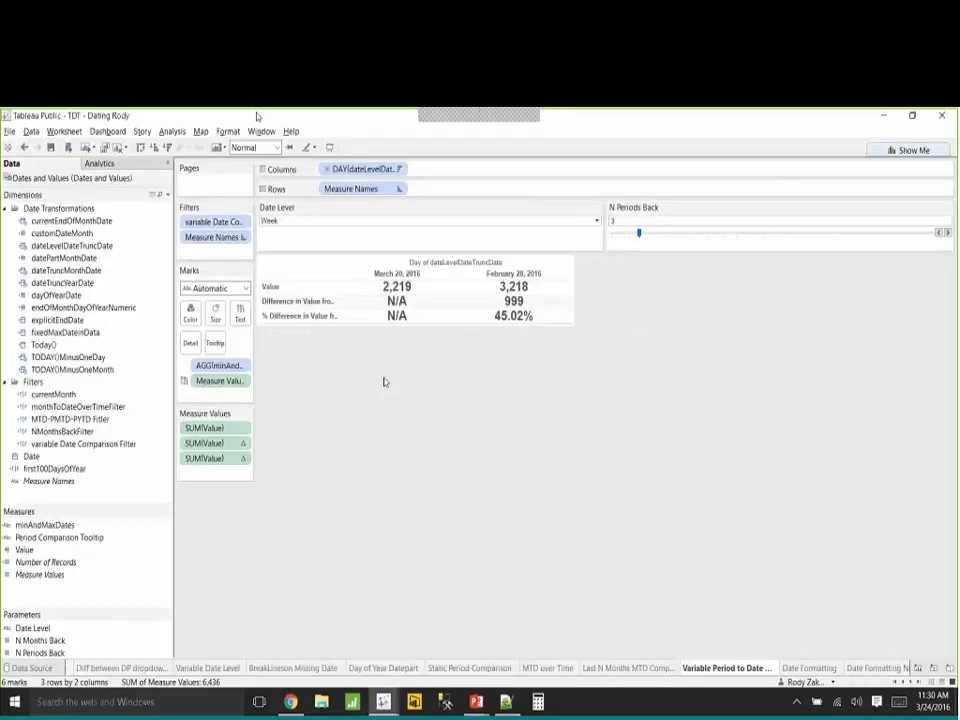
key("alt+Tab")
key("alt+Tab")
key("alt+Tab")
key("alt+Tab")
key("alt+Tab")
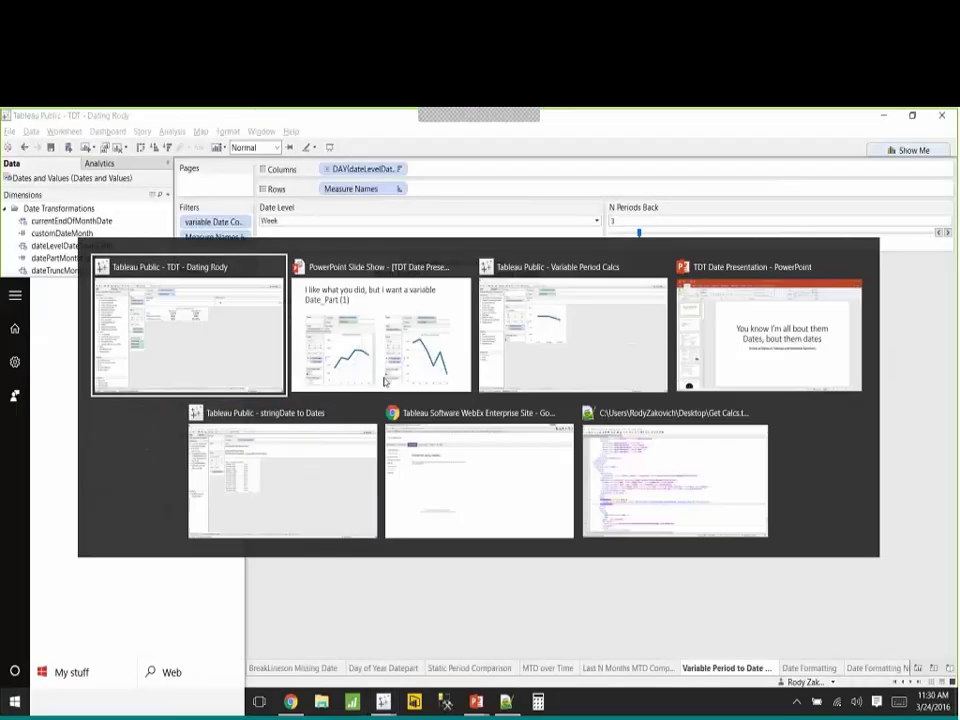
key("alt+Tab")
key("alt+Tab")
key("alt+Tab")
key("alt+Tab")
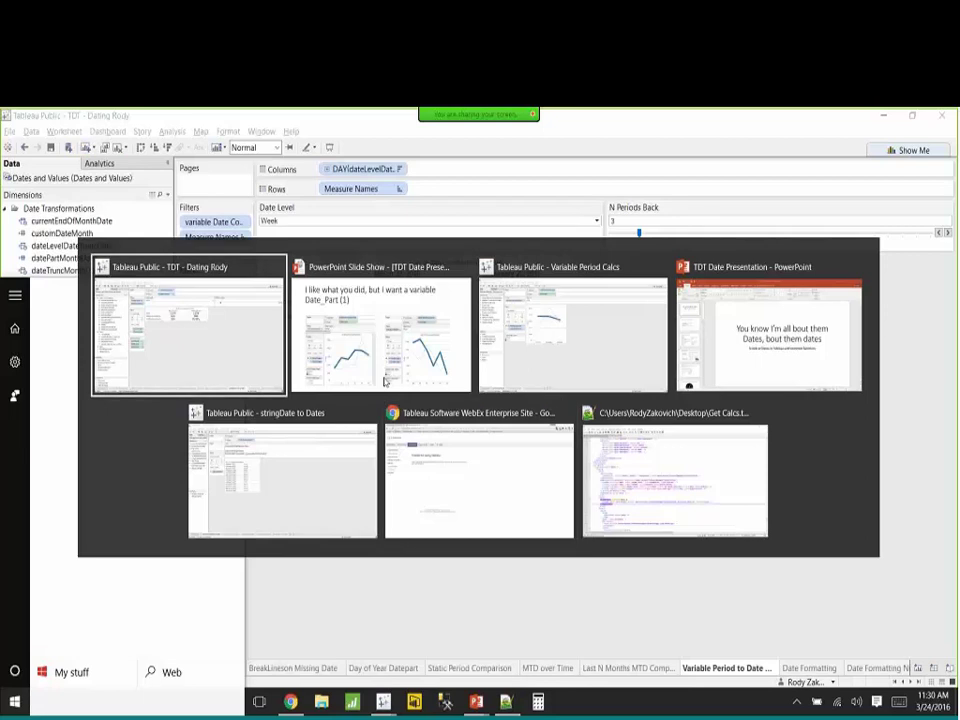
key("alt+Tab")
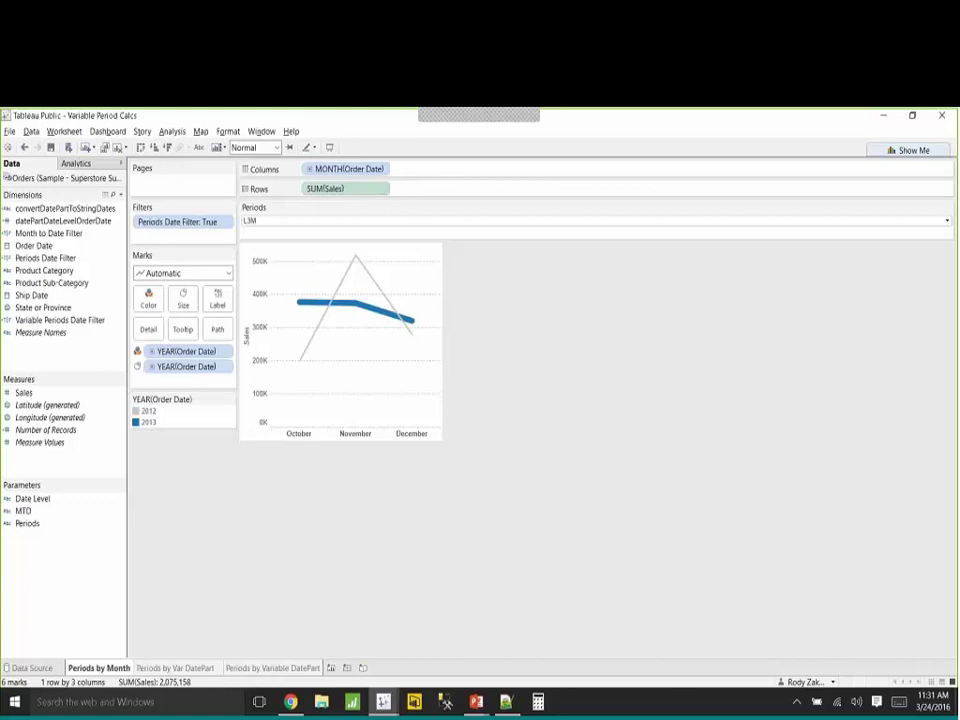
left_click(200, 668)
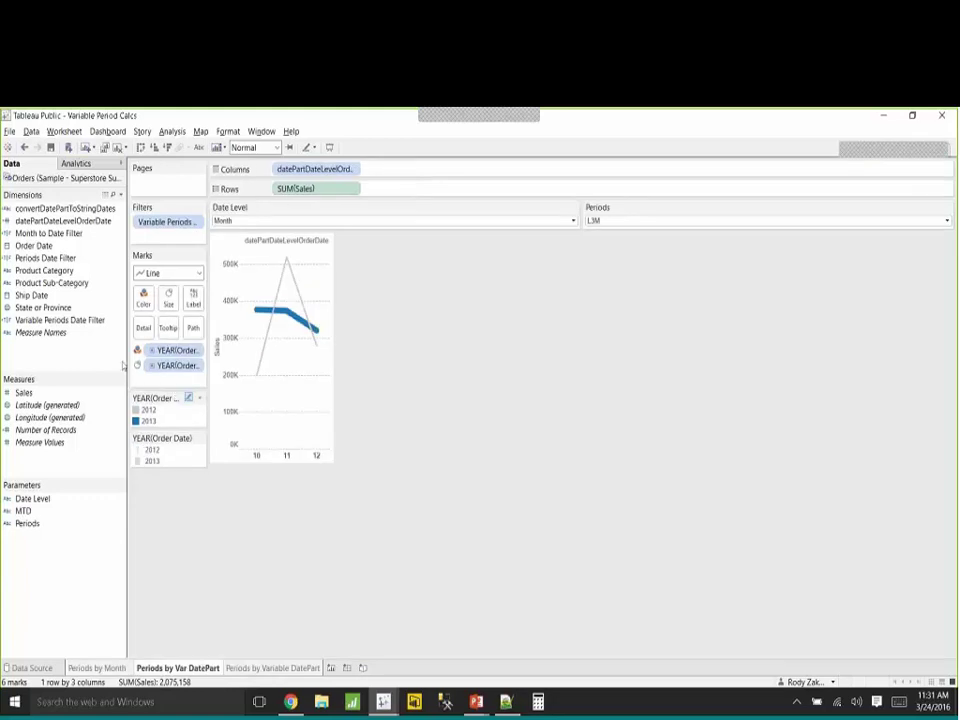
View and close the Variable Periods Date Filter calculation, and widen the Filters and Marks cards to fit the full filter name.
right_click(90, 322)
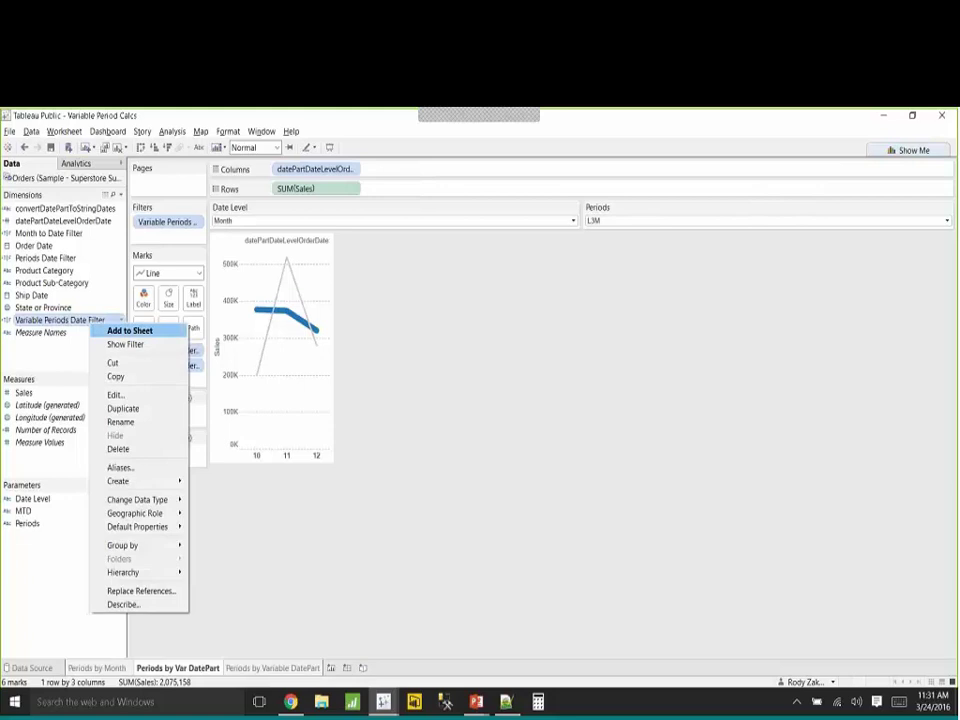
left_click(117, 395)
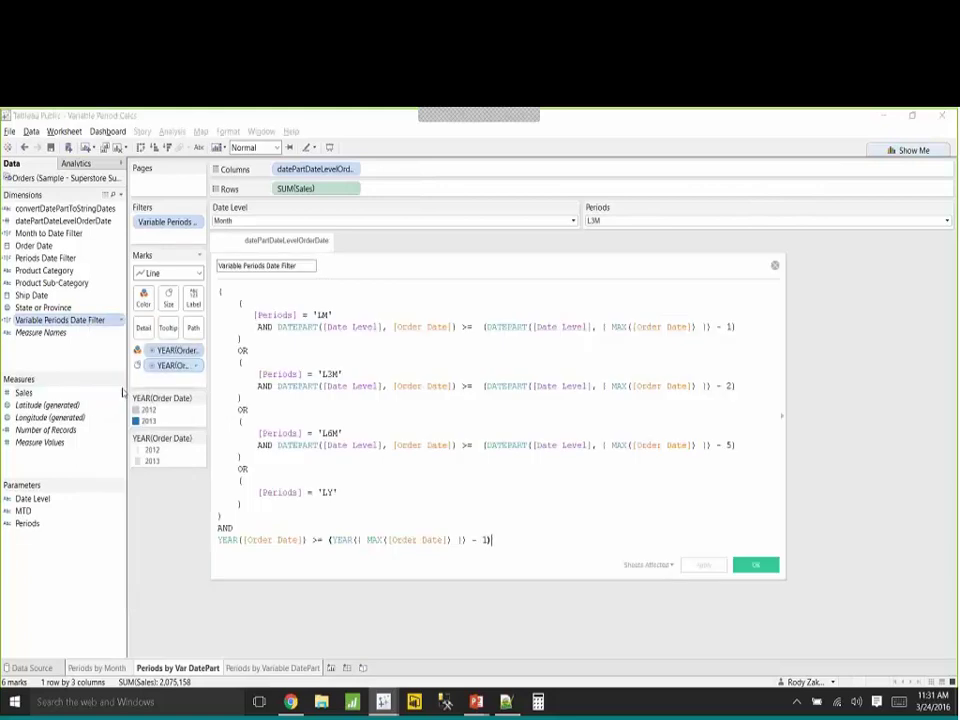
left_click(775, 267)
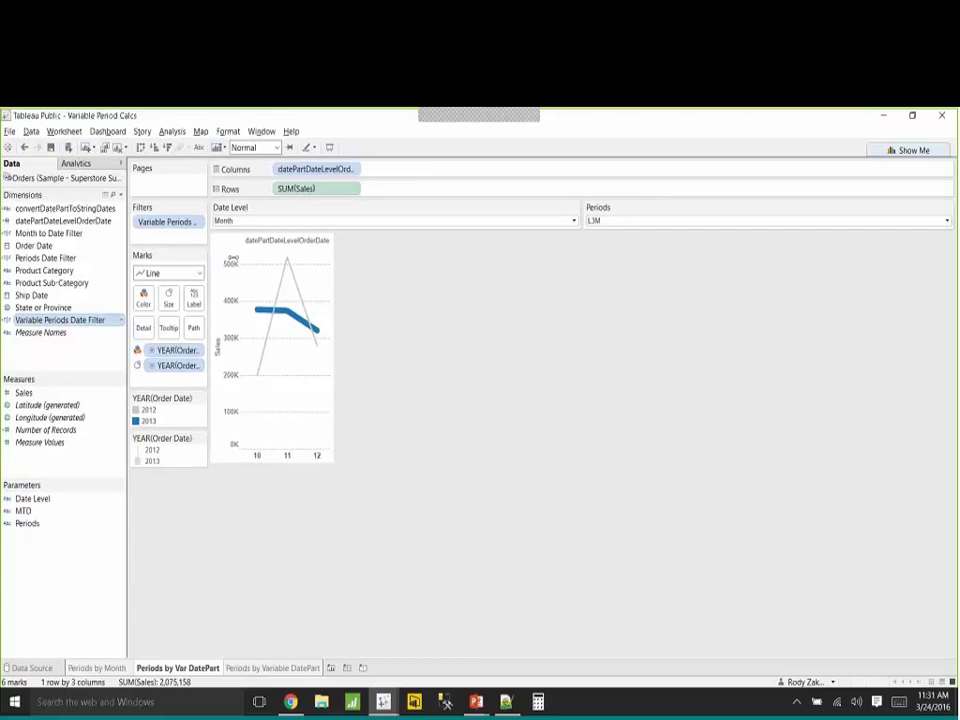
left_click_drag(207, 255, 256, 255)
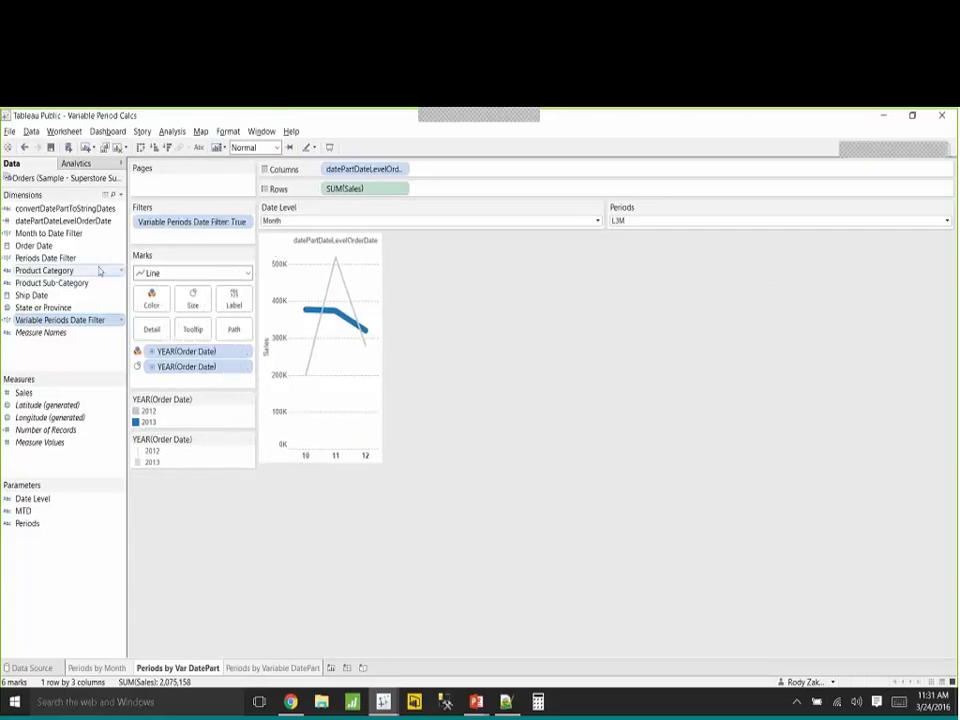
Reopen the Variable Periods Date Filter calculation, move its editor up, and examine the DATEPART conditions for each period option.
right_click(70, 319)
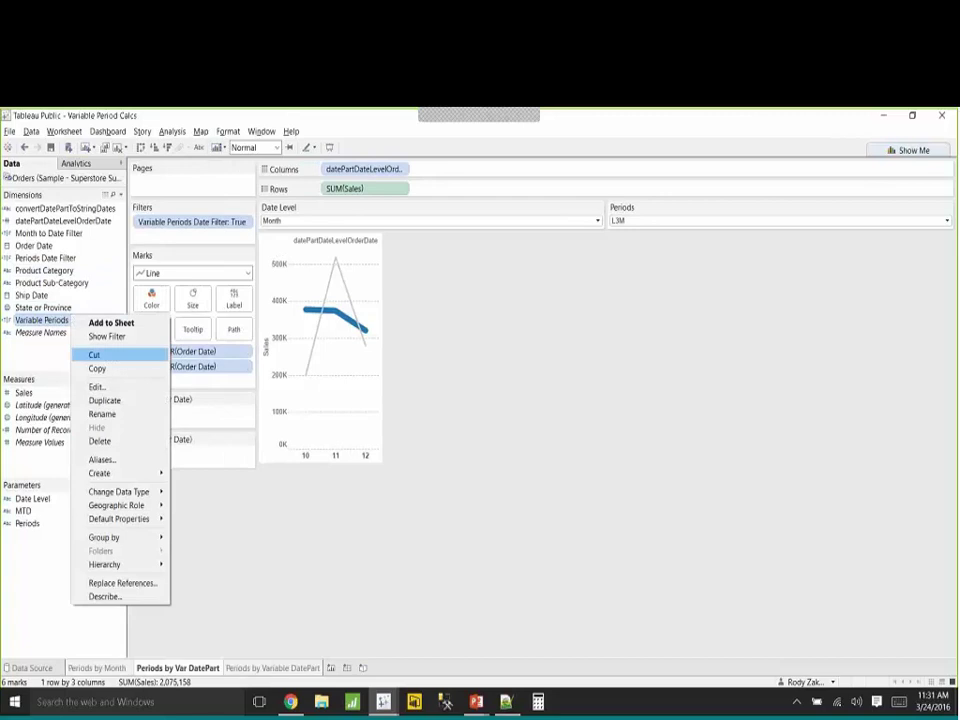
left_click(96, 386)
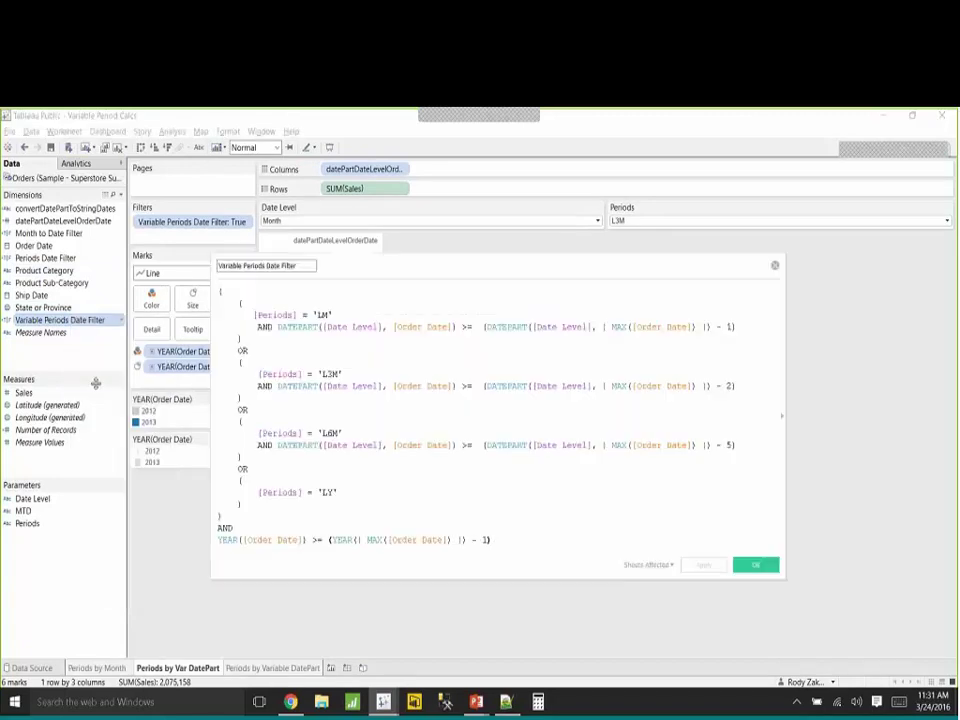
left_click_drag(566, 252, 567, 251)
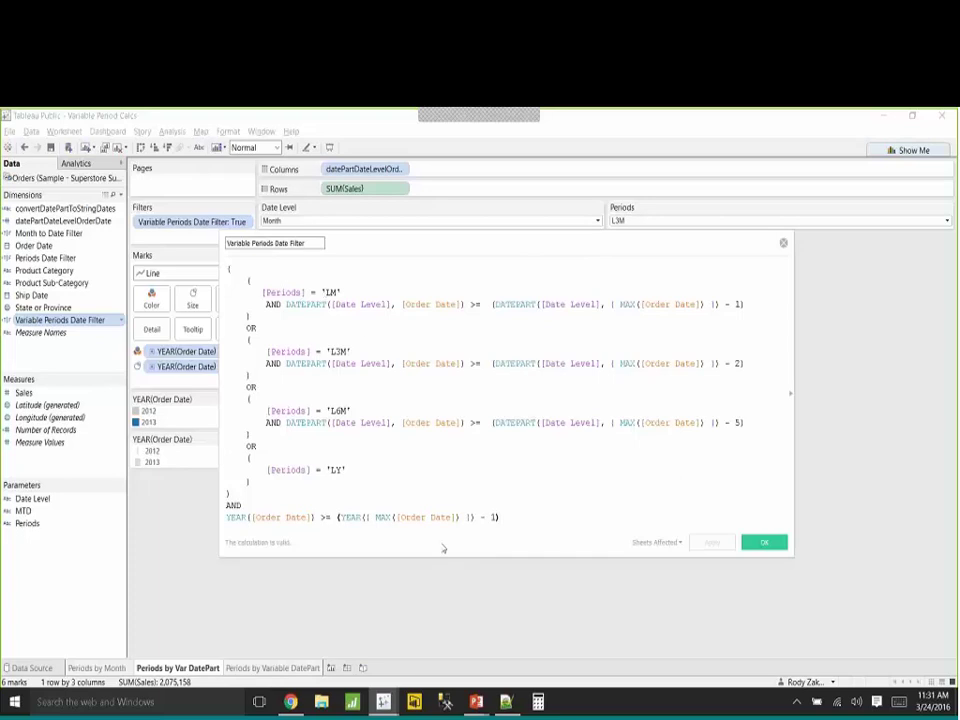
Close the Variable Periods Date Filter calculation and set the Periods parameter to L6M and Date Level to Week.
left_click(783, 243)
left_click(653, 221)
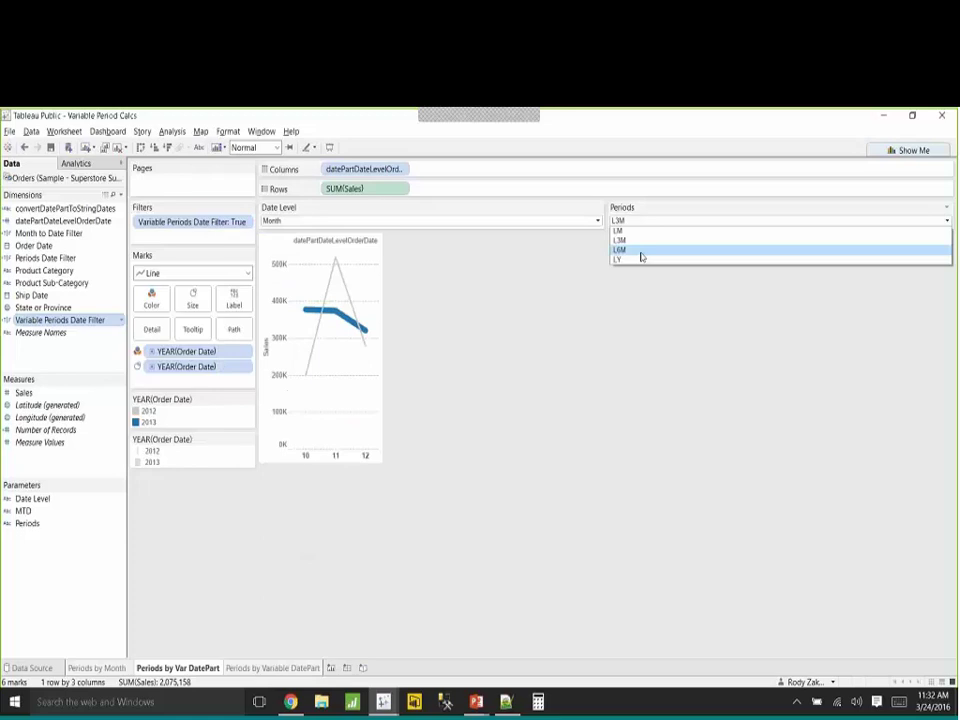
left_click(641, 254)
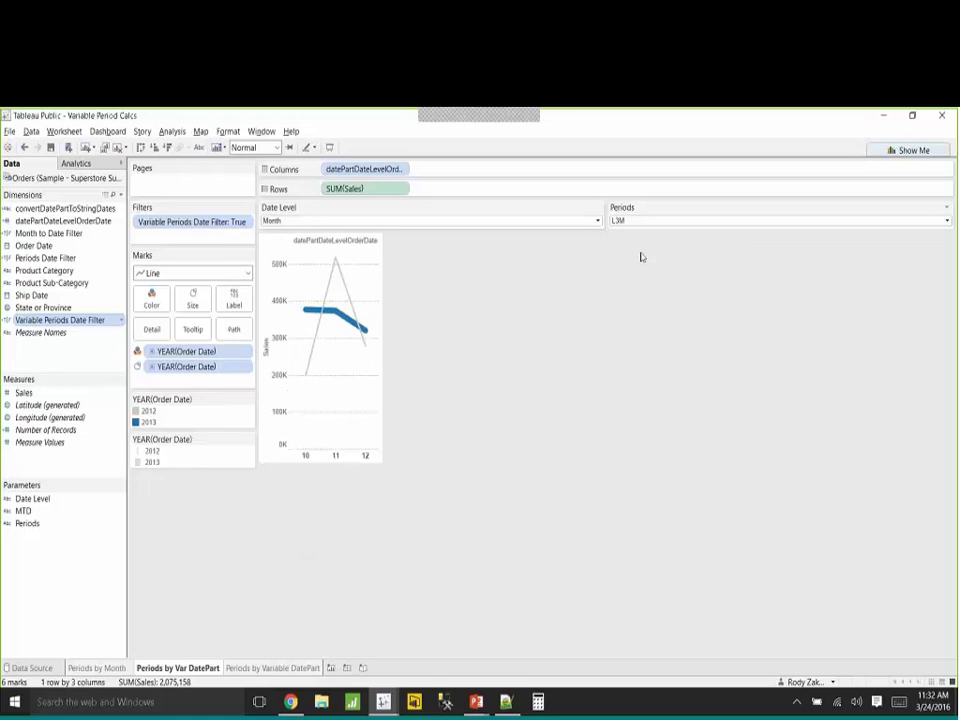
left_click(510, 222)
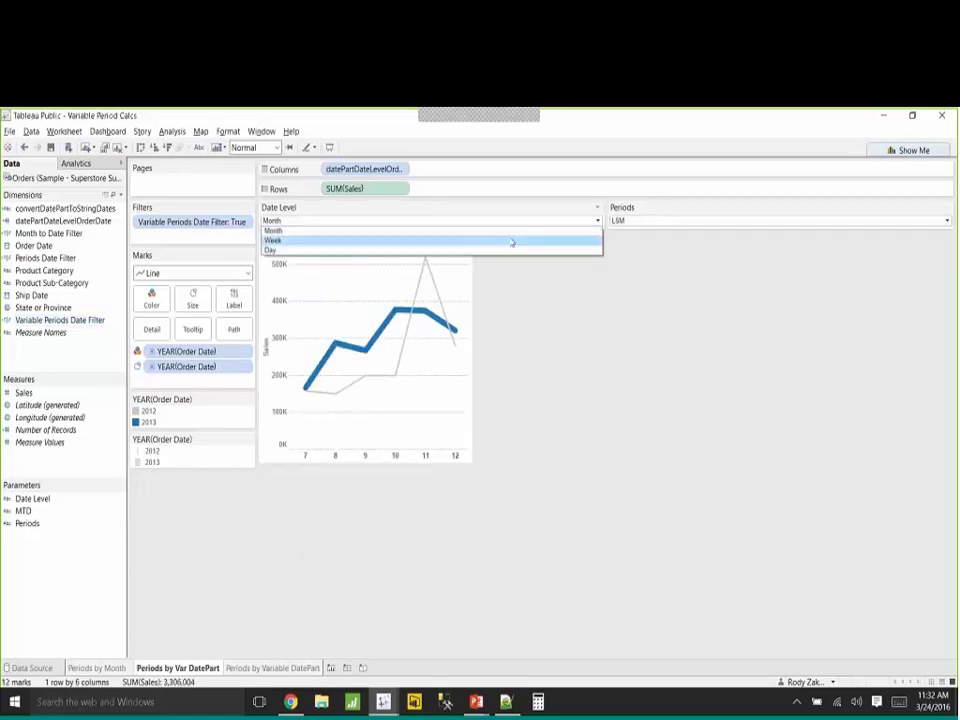
left_click(510, 240)
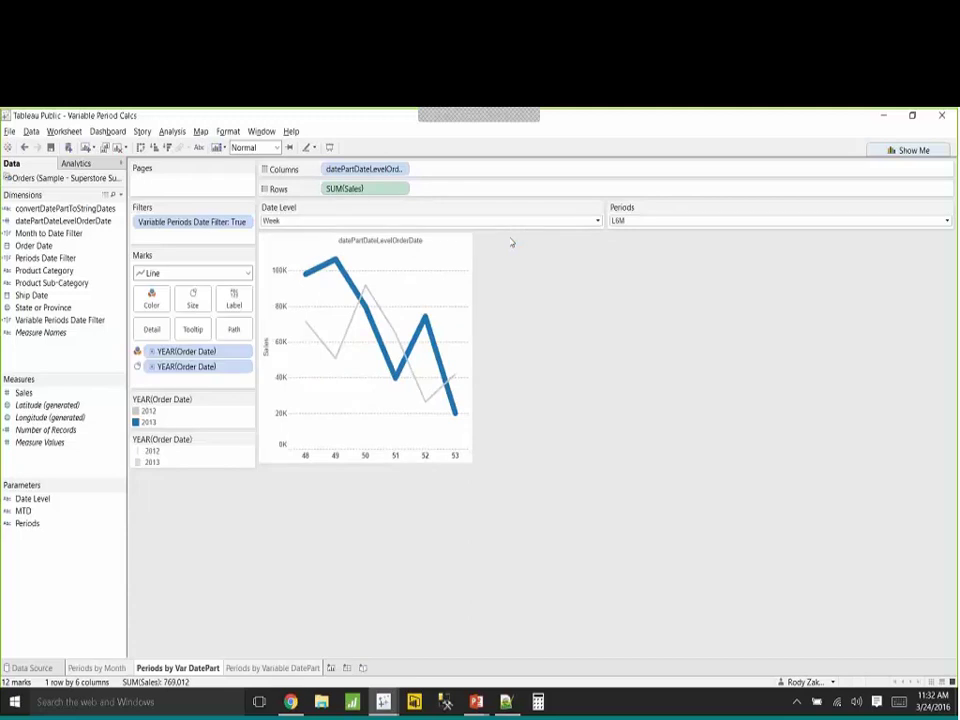
Switch to the PowerPoint slide show at the slide "I like what you did, but I want a variable Date_Part (1)".
key("alt+Tab")
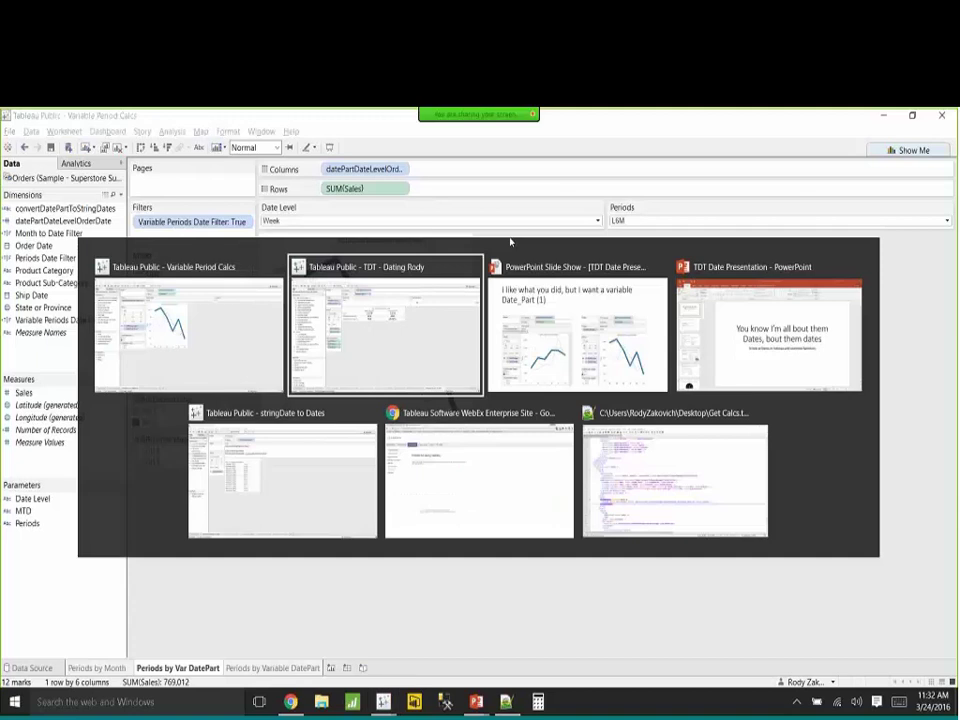
key("alt+Tab")
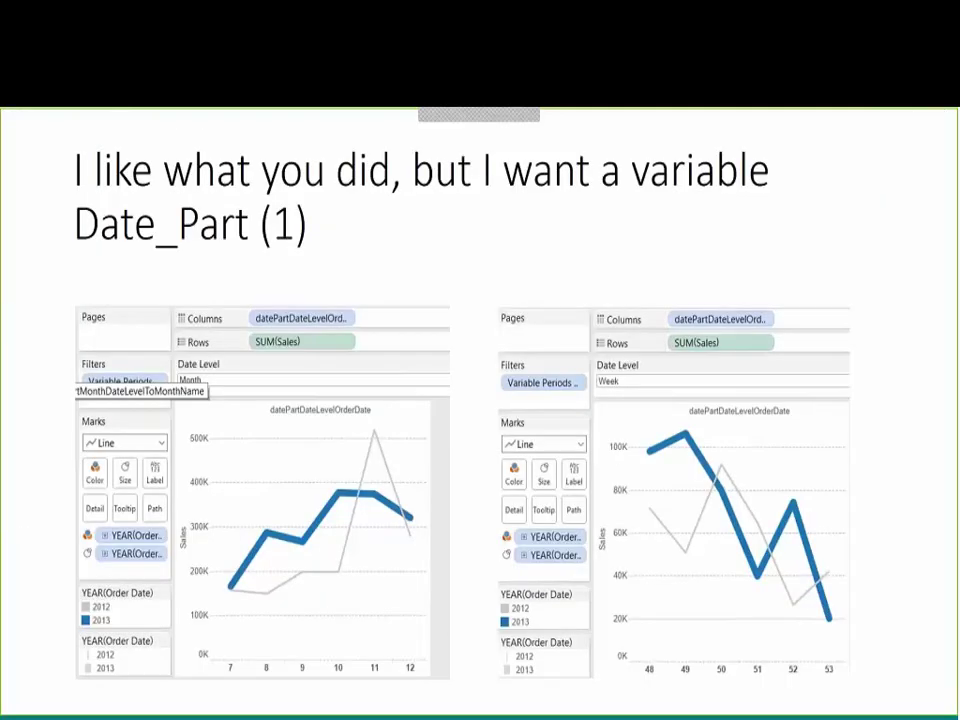
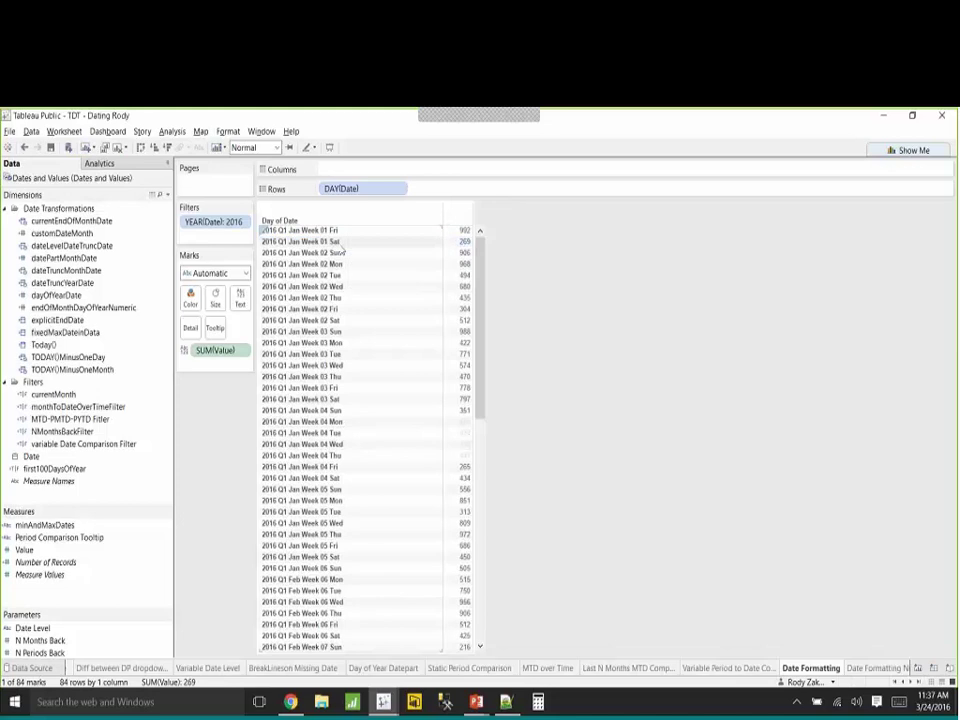
Open the formatting of the DAY(Date) row headers and set their date format to Automatic.
right_click(330, 246)
left_click(355, 301)
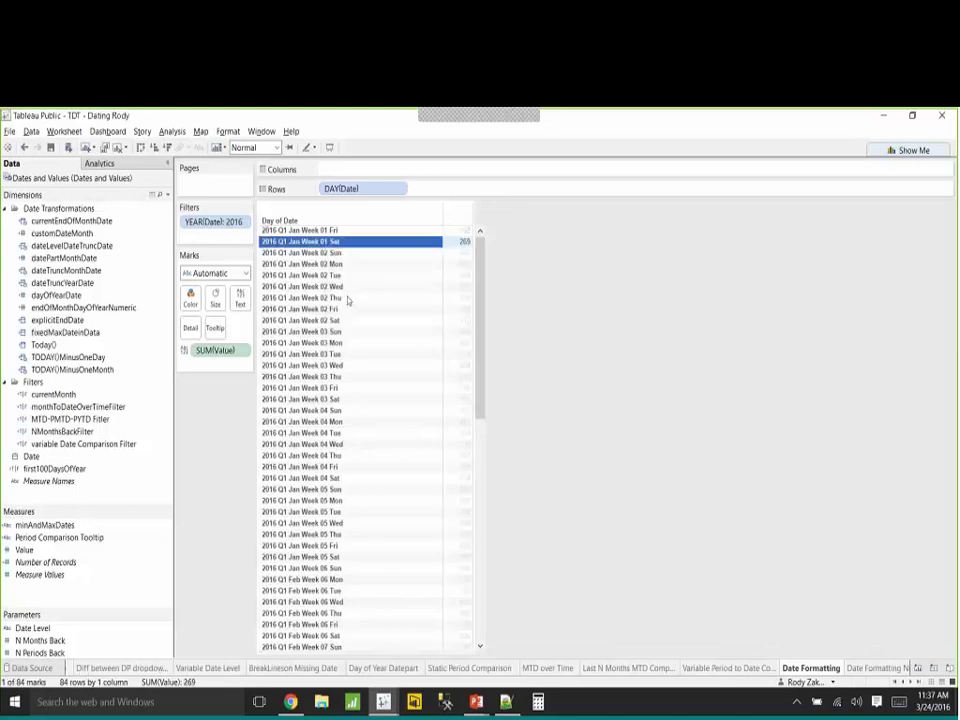
left_click(90, 270)
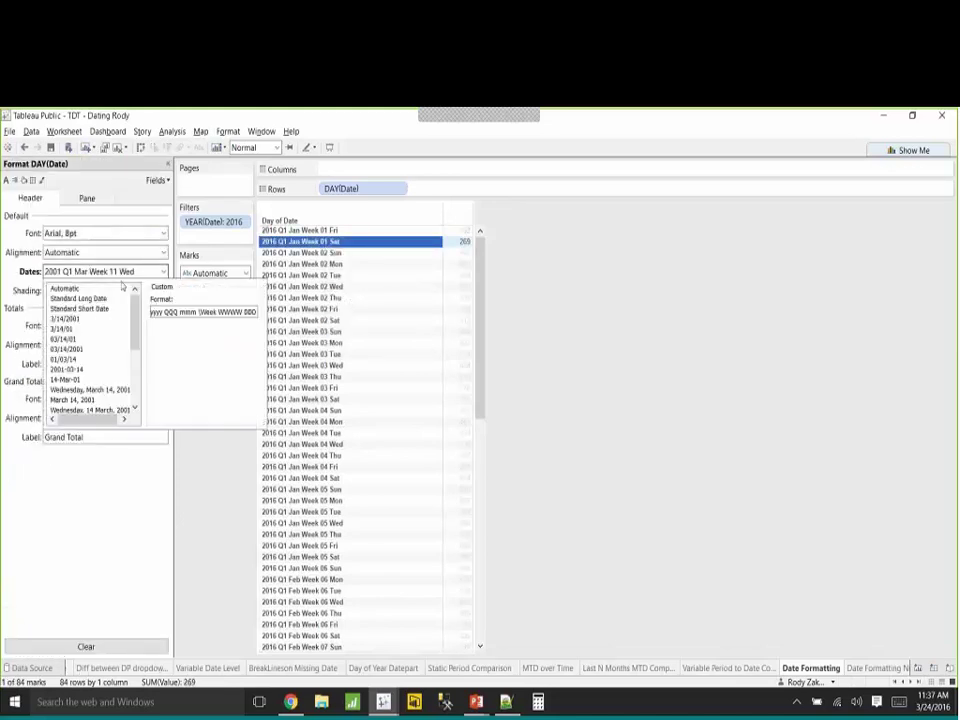
left_click(99, 289)
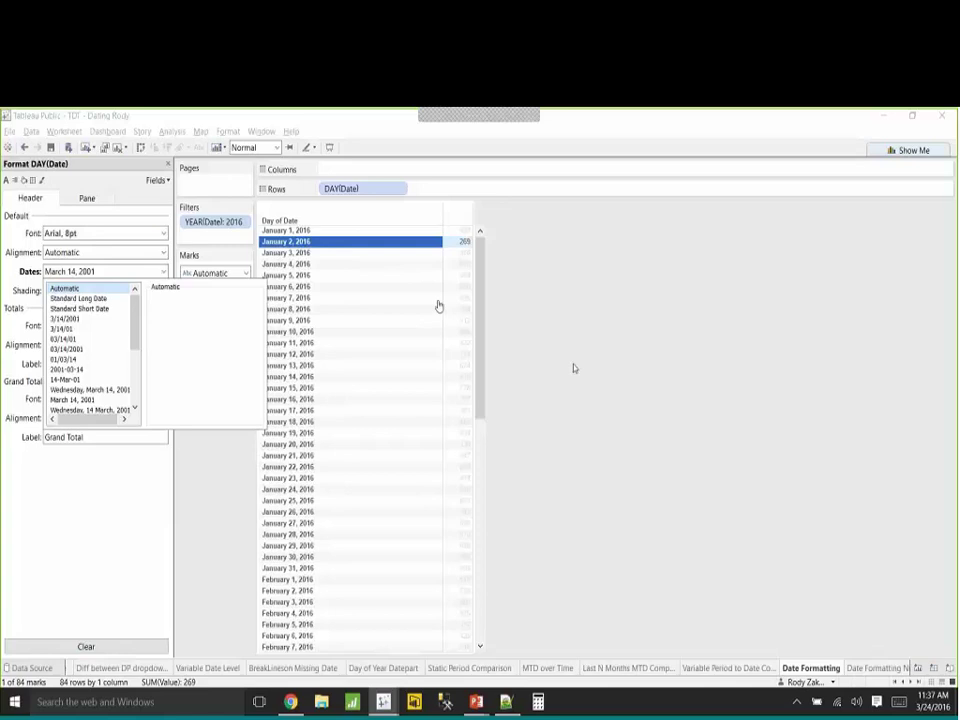
Preview the predefined date formats on the DAY(Date) headers from 3/14/01 through 2001 W11, ending on Custom.
left_click(101, 329)
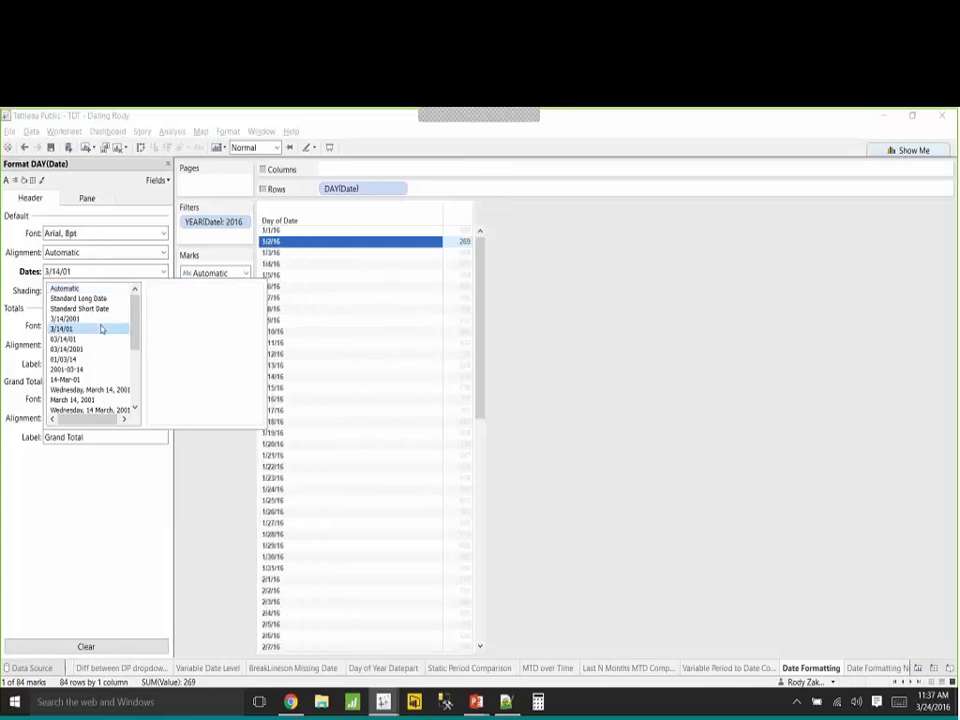
key("Down")
key("Down")
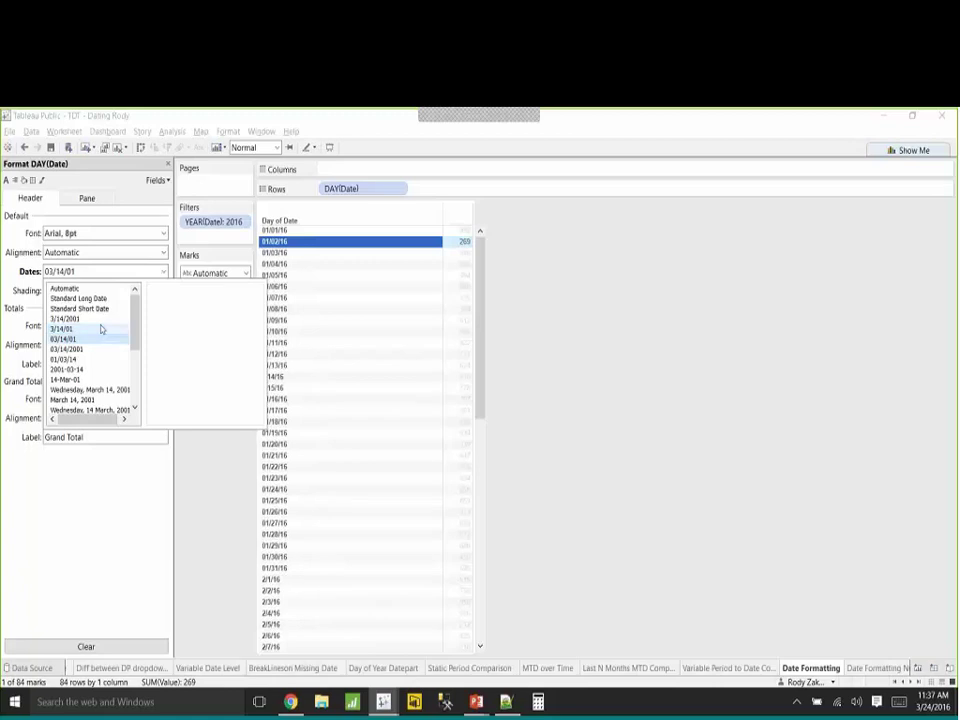
key("Down")
key("Down")
key("Down")
key("Down")
key("Down")
key("Down")
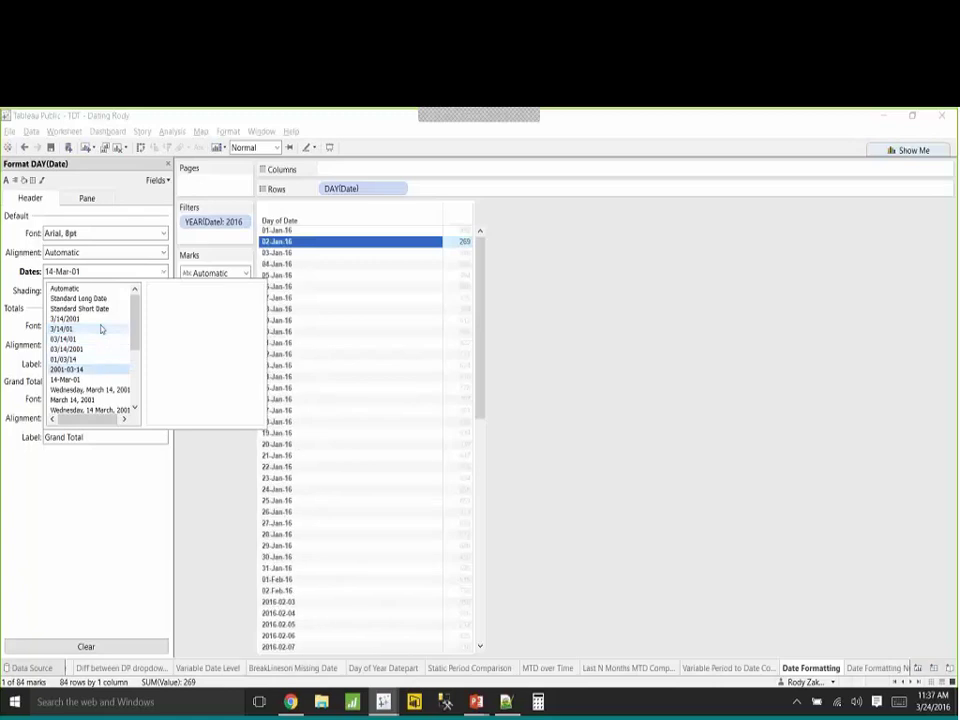
key("Up")
key("Up")
key("Up")
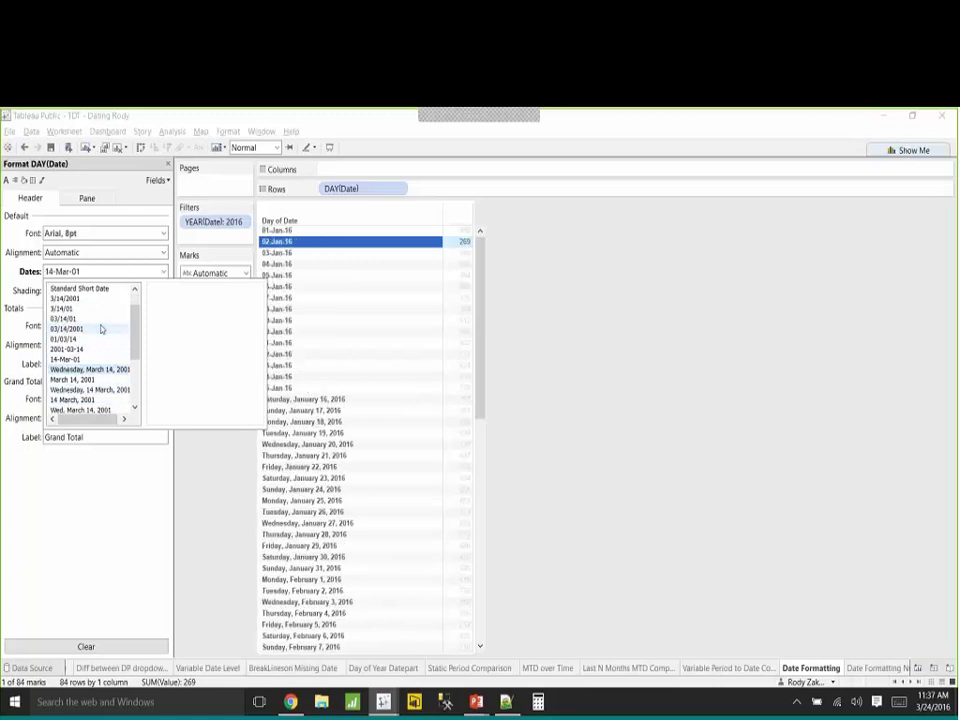
key("Down")
key("Down")
key("Down")
key("Down")
key("Down")
key("Down")
key("Down")
key("Down")
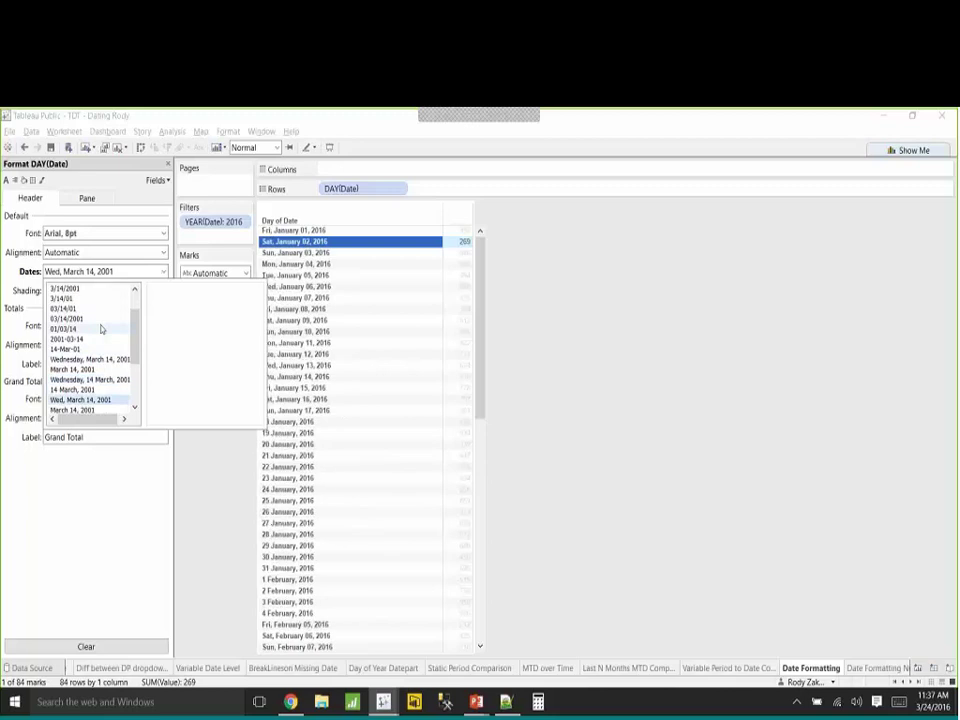
key("Down")
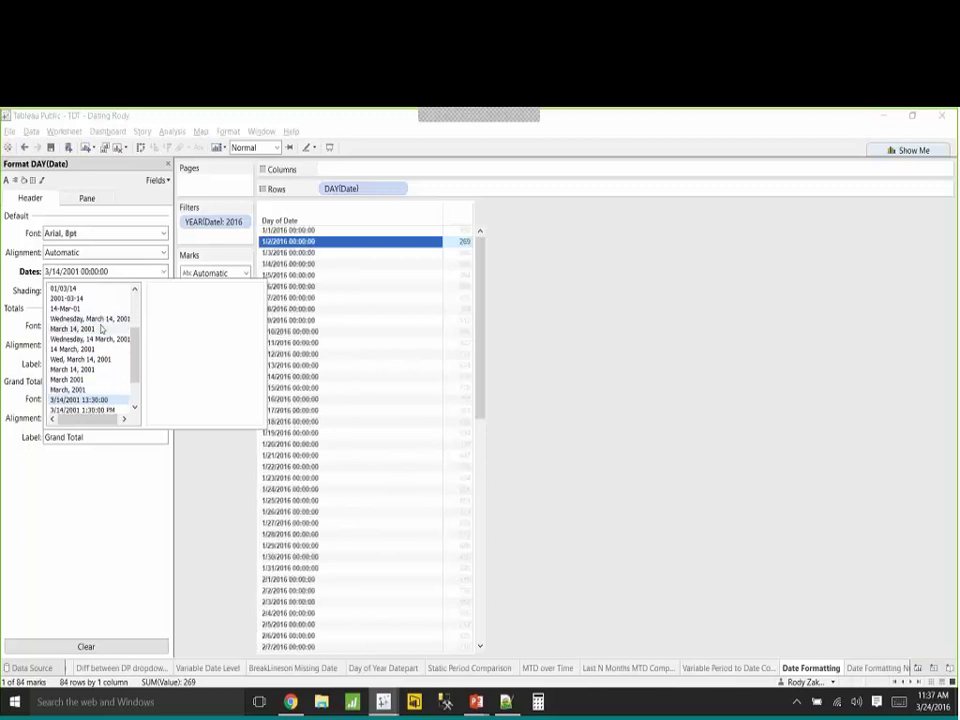
key("Down")
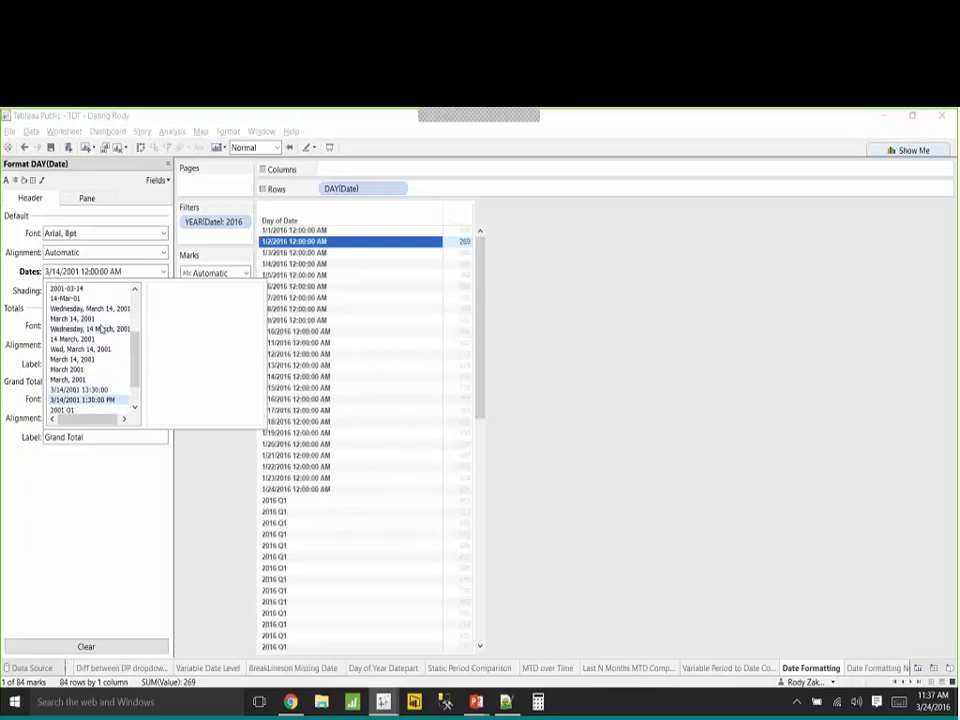
key("Down")
key("Down")
key("Down")
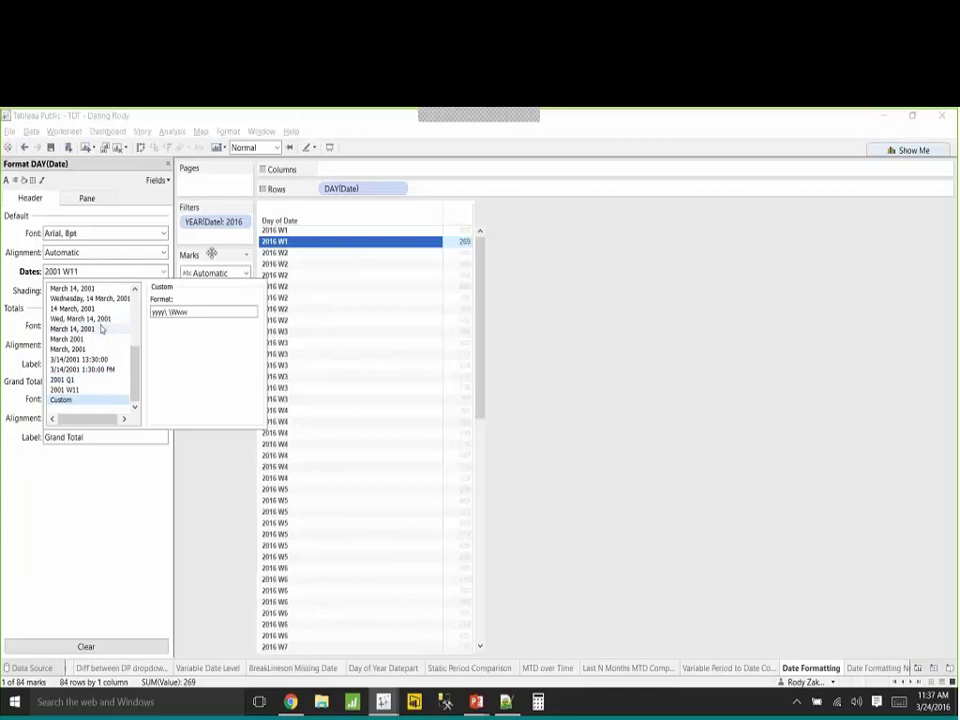
Replace the custom date format of the day headers with yyyy.
left_click(192, 315)
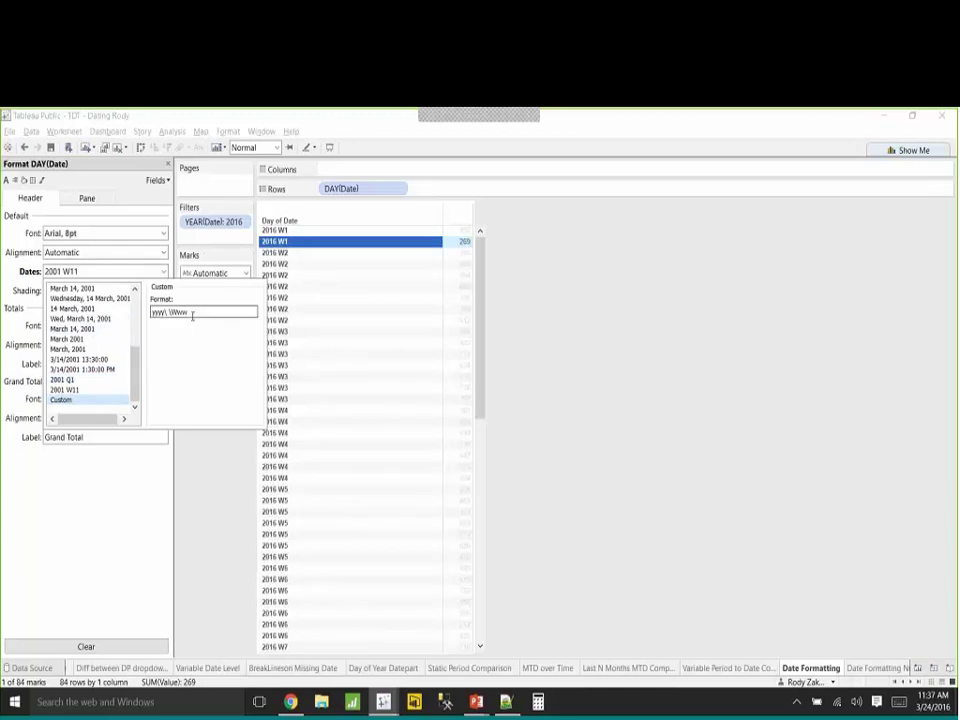
key("ctrl+shift+Left")
key("ctrl+shift+Left")
key("ctrl+shift+Left")
key("BackSpace")
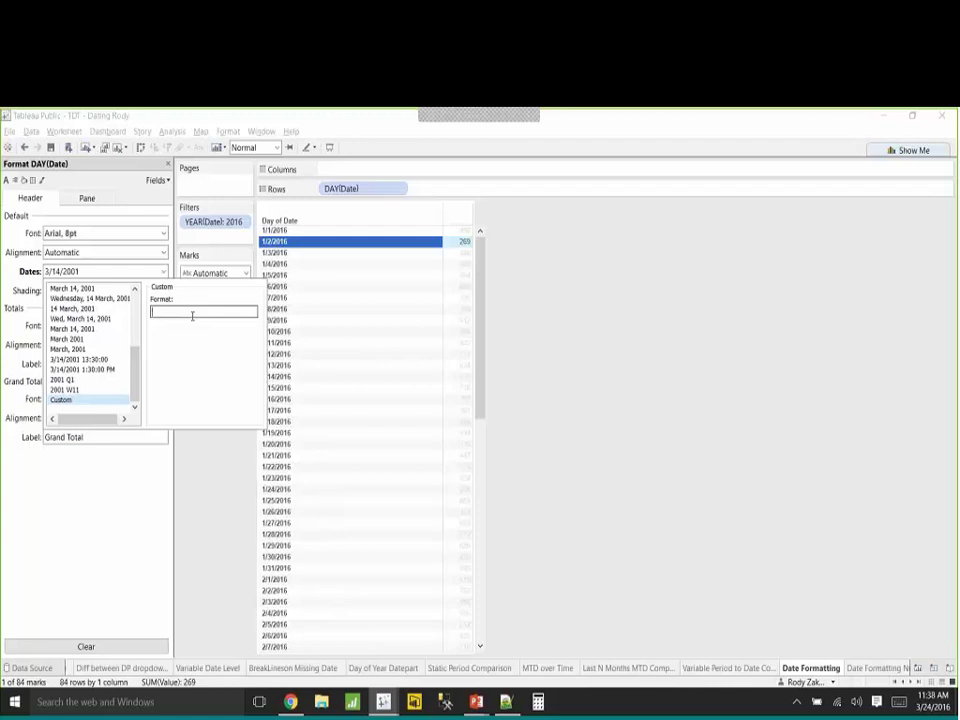
type("yyyy")
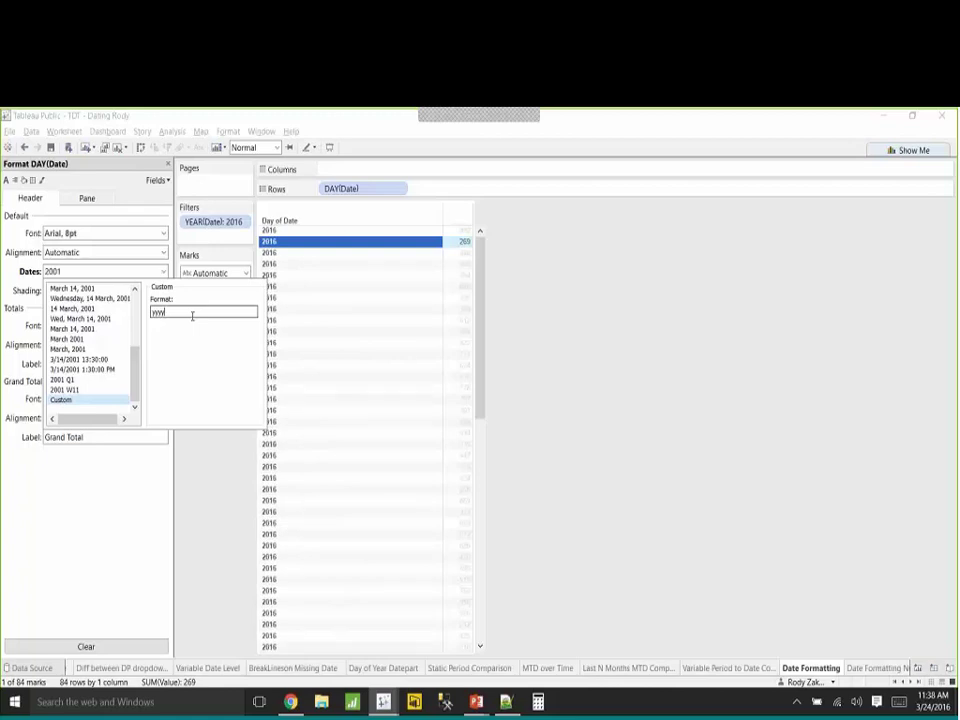
Extend the custom date format with the full month name, making it yyyyMMMM.
type("q")
type("MM")
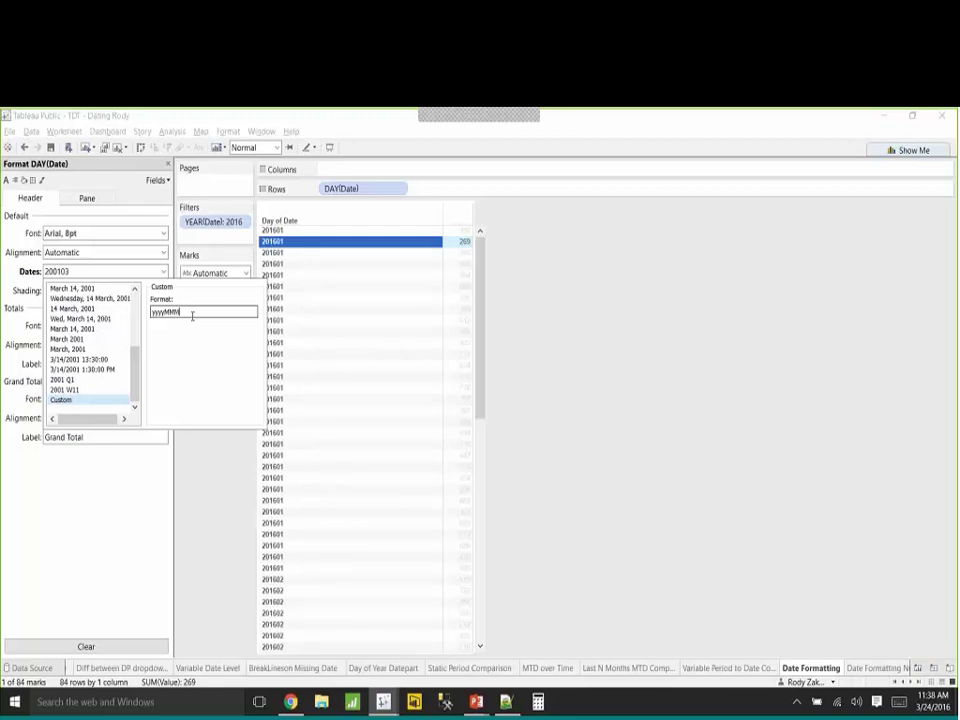
type("MM")
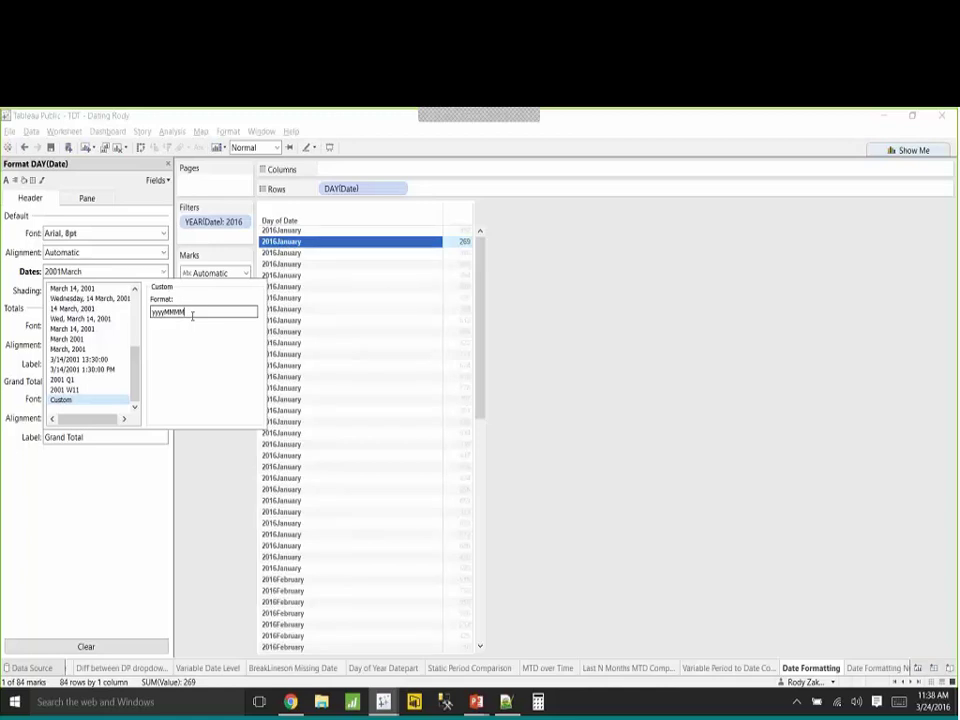
Try adding dd and, separately, W after the month part of the custom date format, removing each addition.
type("dd")
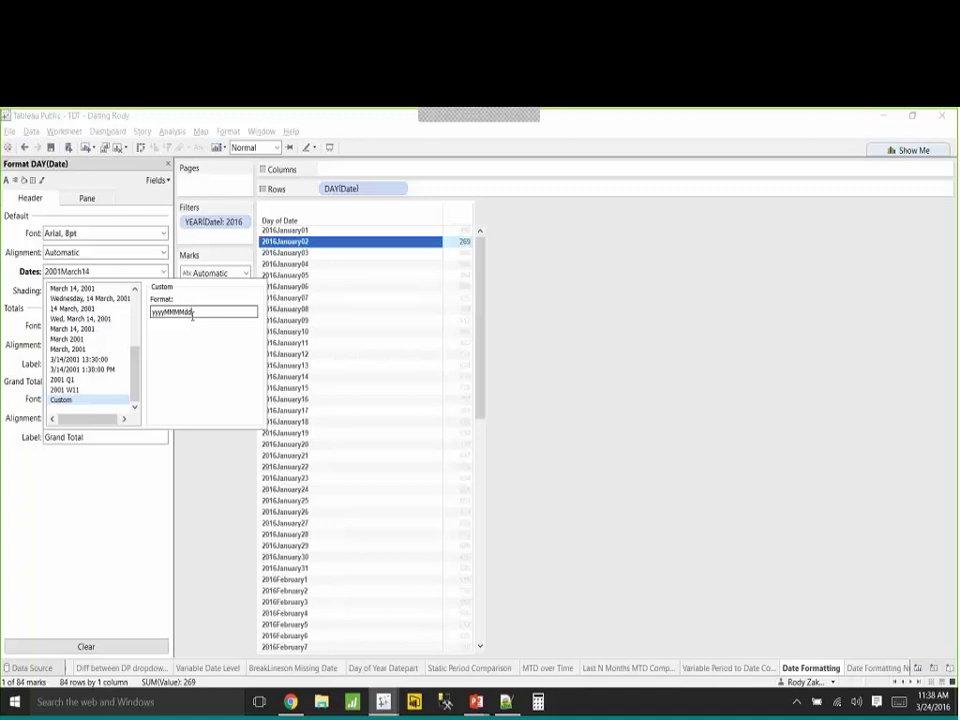
key("BackSpace")
key("BackSpace")
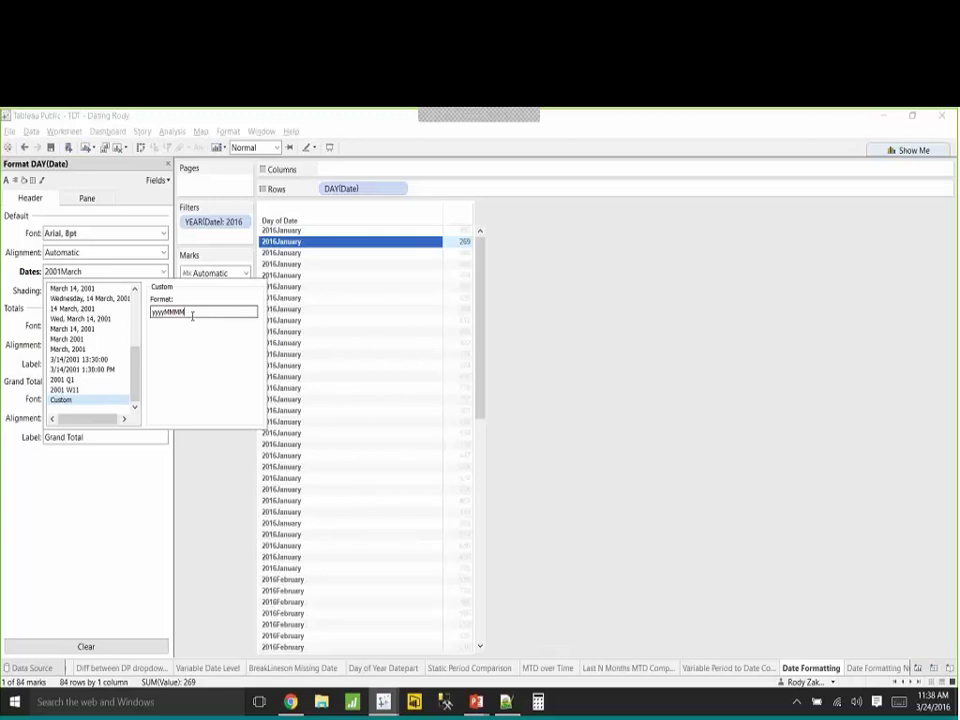
type("W")
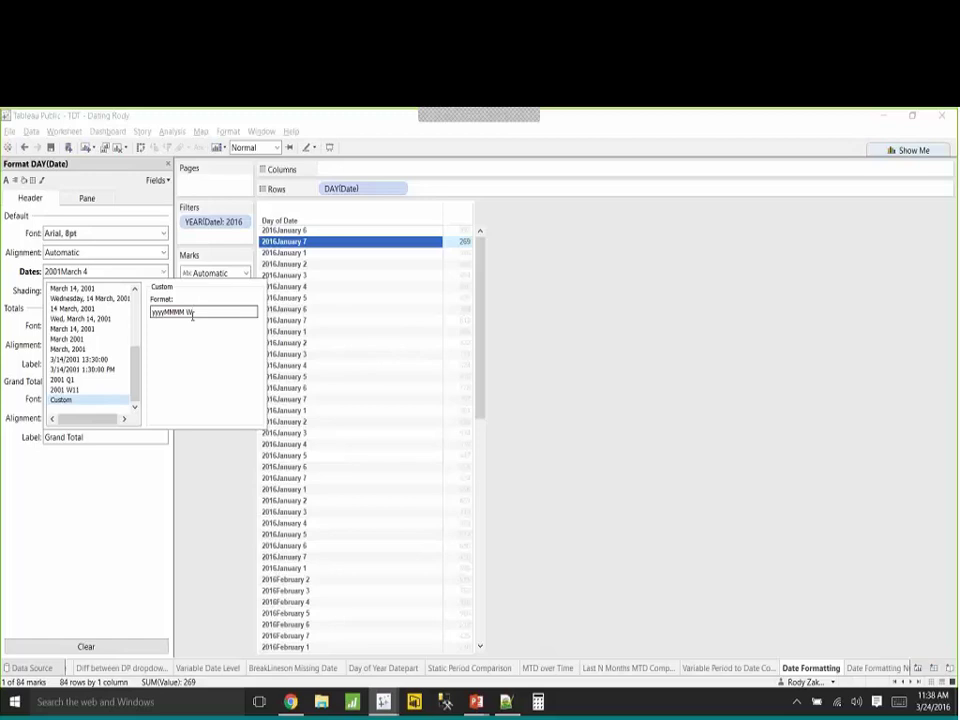
key("BackSpace")
key("BackSpace")
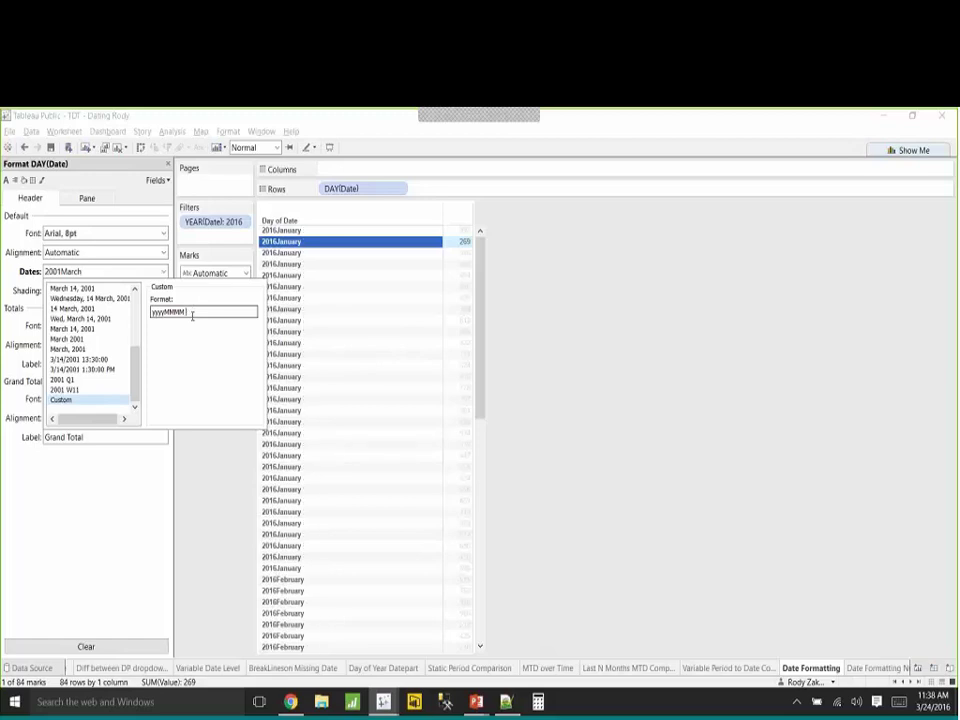
Replace the month part of the custom date format with a week code, making it yyyy wwww.
key("BackSpace")
key("BackSpace")
key("BackSpace")
key("BackSpace")
key("BackSpace")
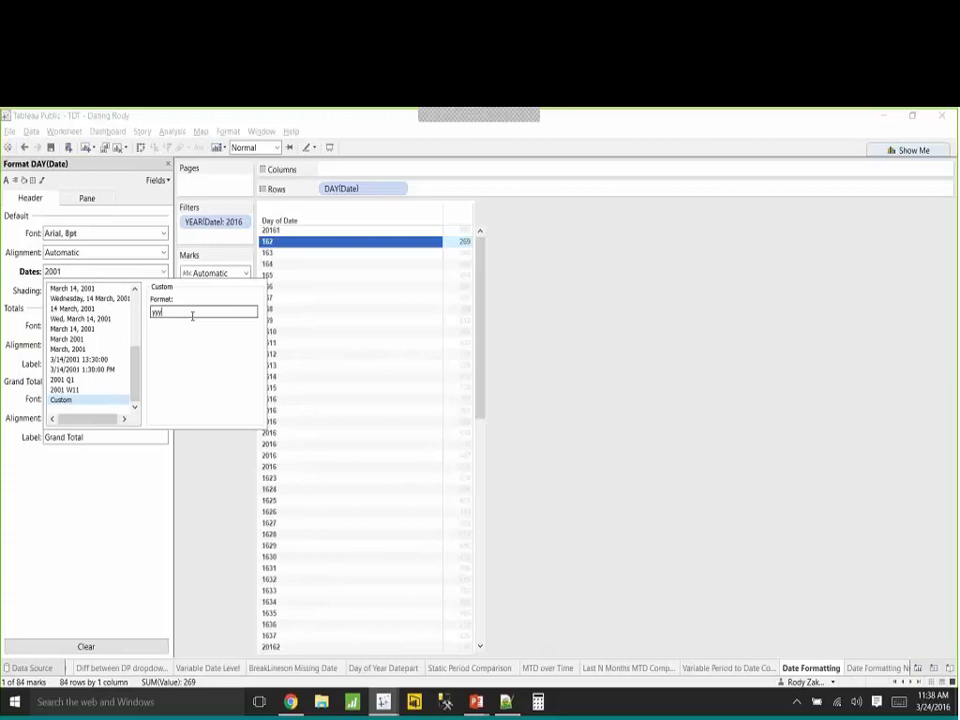
type("y")
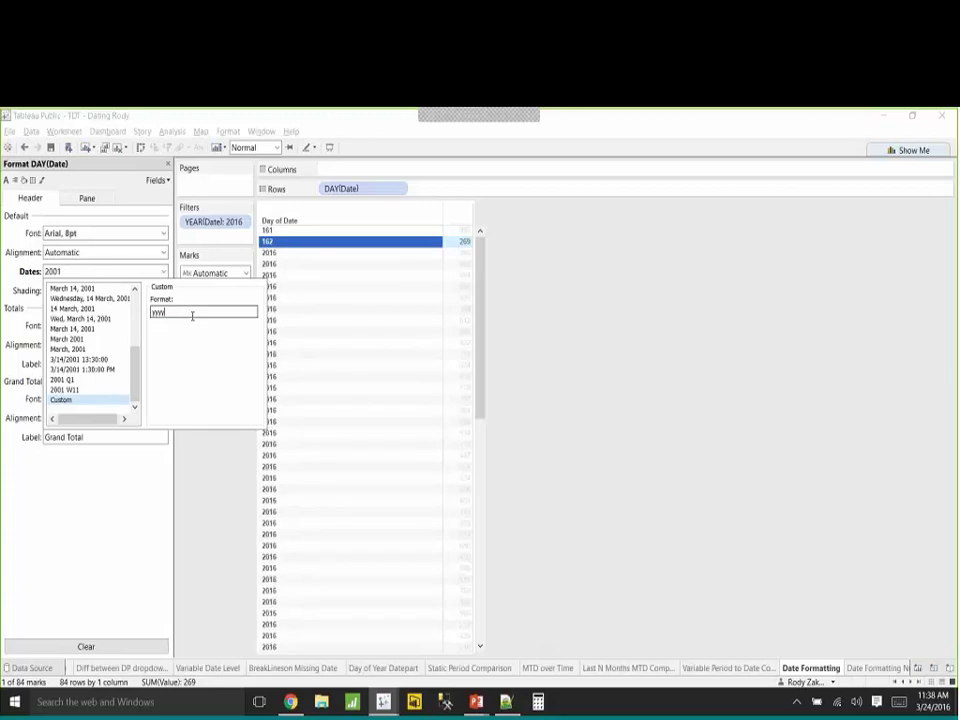
type(" ww")
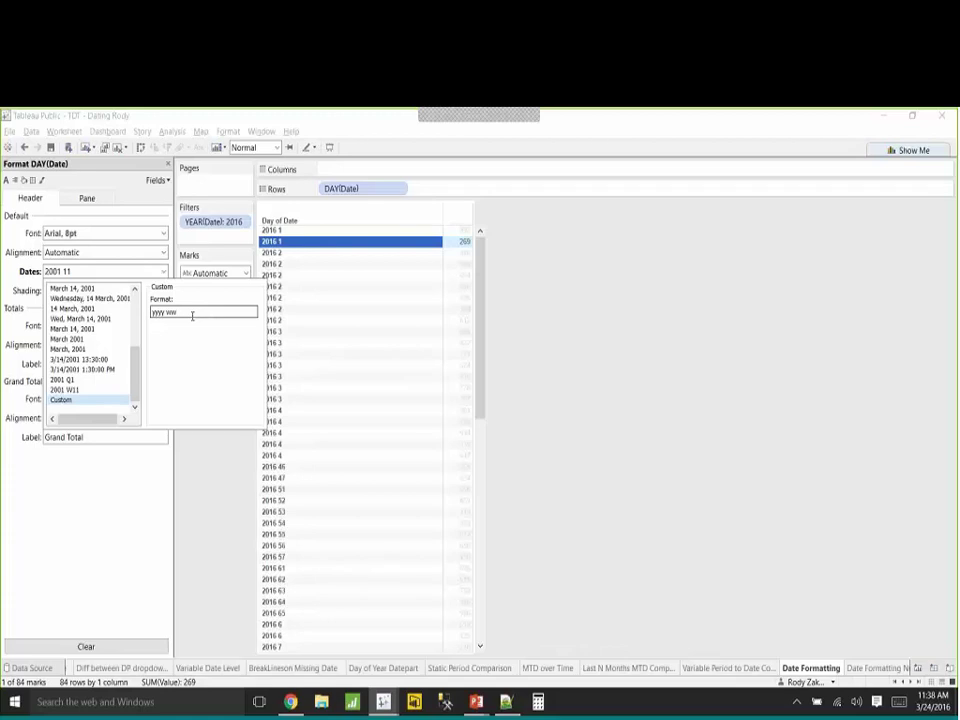
type("ww")
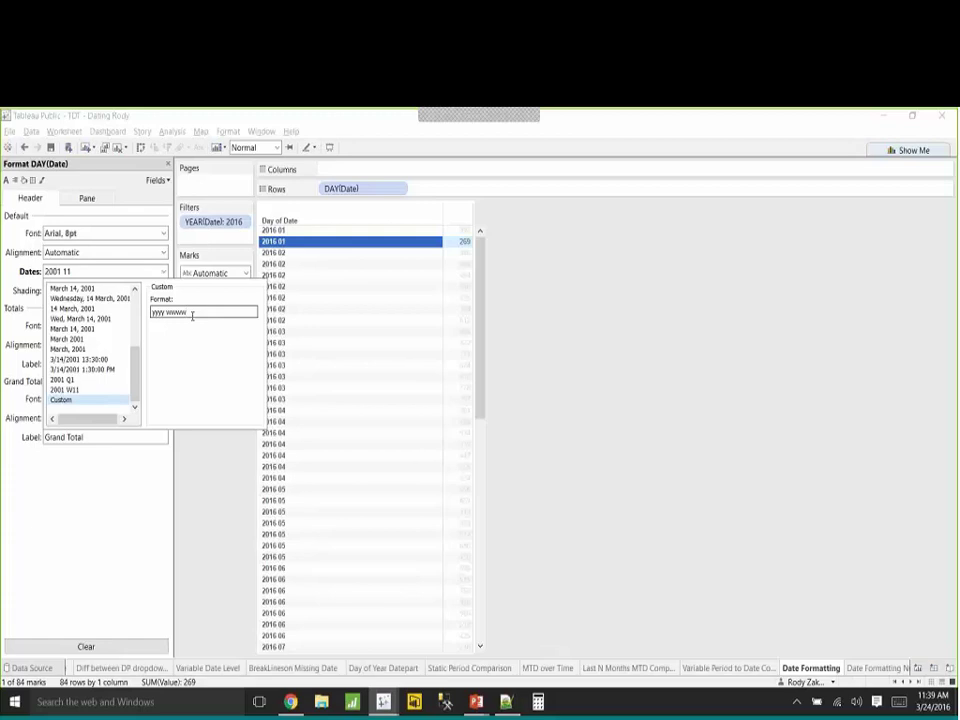
Try the shorter week codes www and w in the custom date format, and restore yyyy wwww.
key("BackSpace")
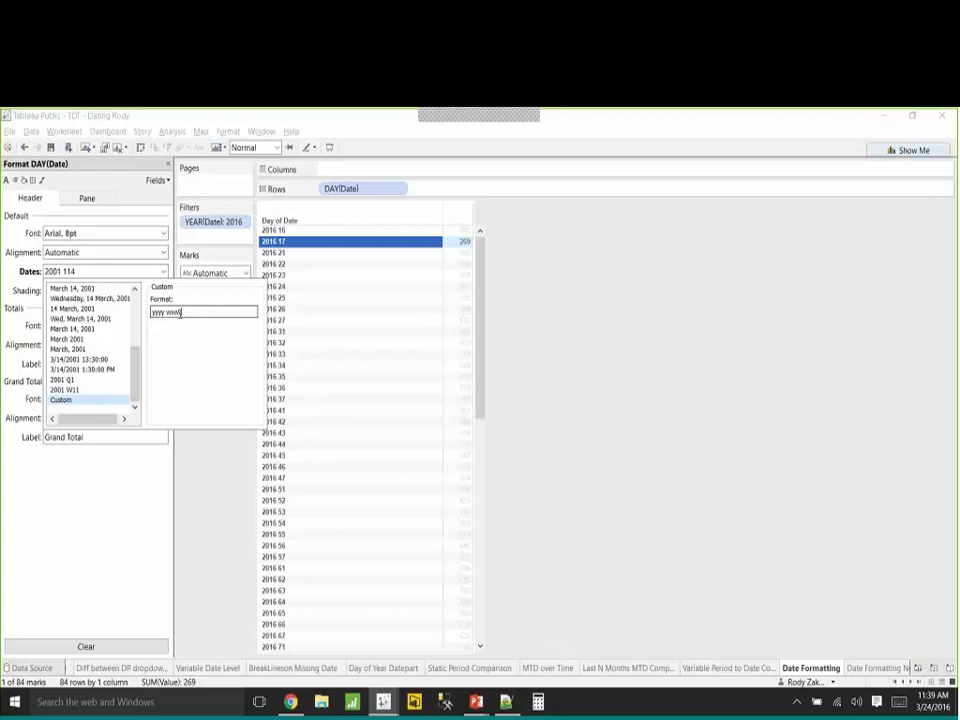
type("y")
key("BackSpace")
key("BackSpace")
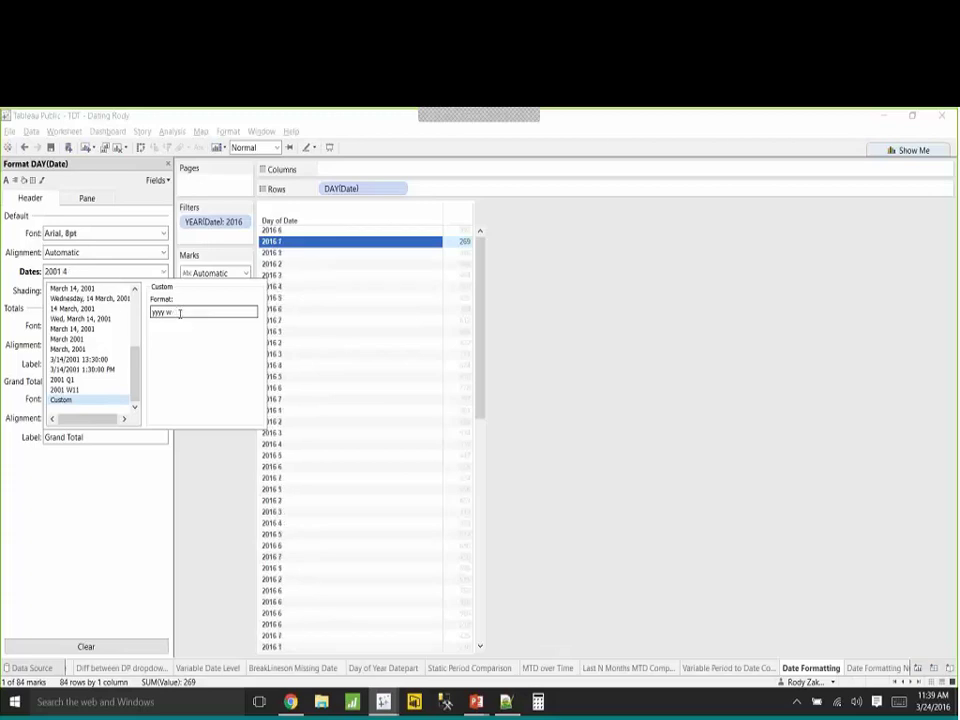
type("w")
key("BackSpace")
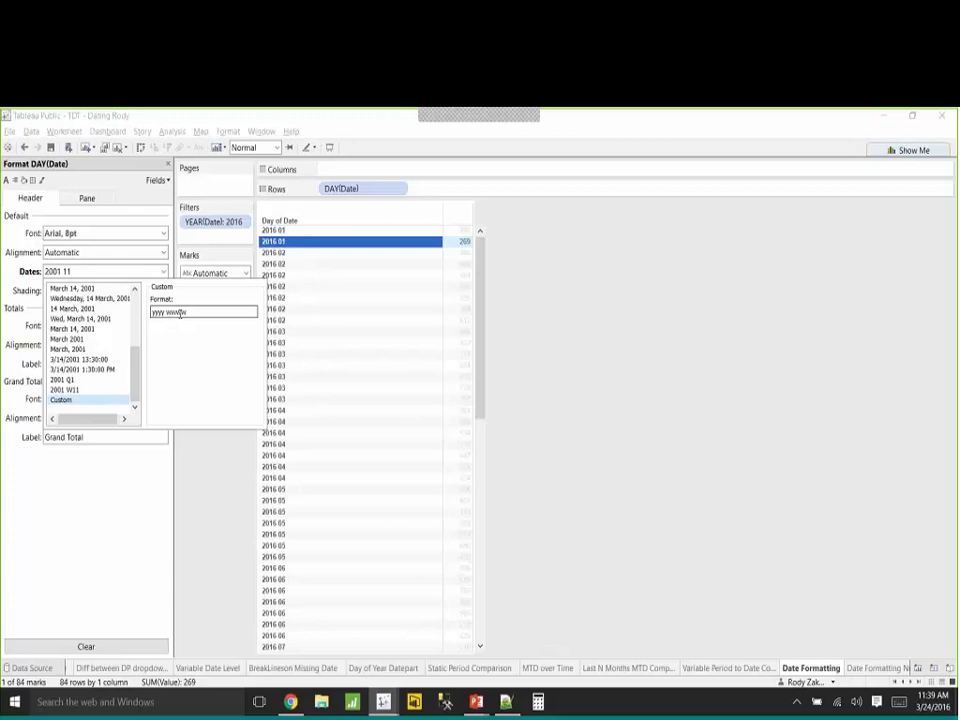
type("w")
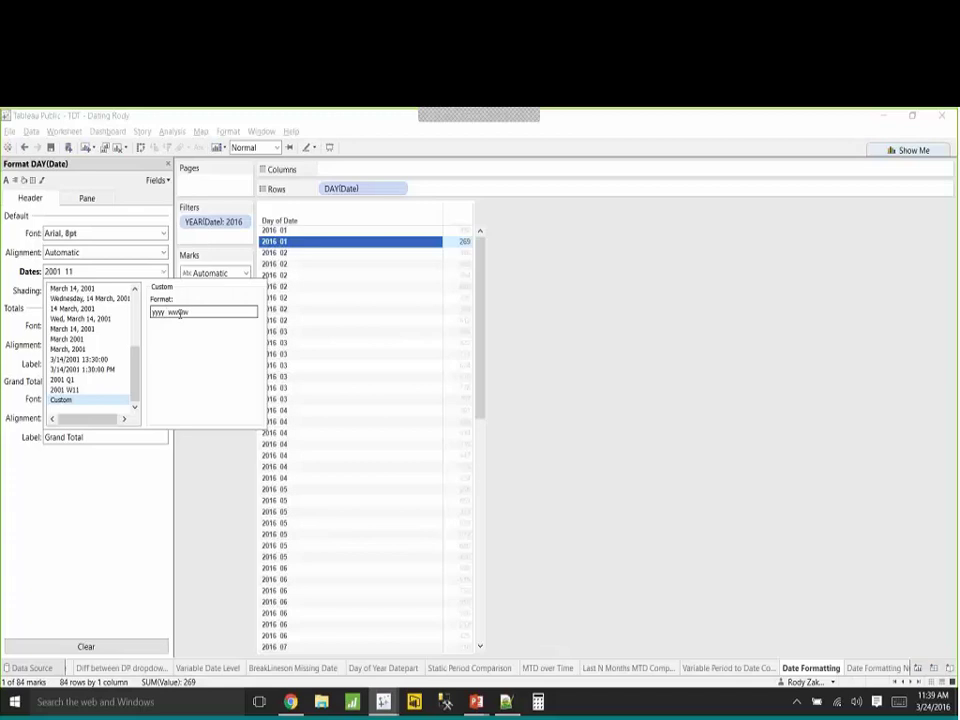
Try the escaped literal \Week before the week code in the custom date format, and replace it with the quoted literal "Week".
type("\\Week")
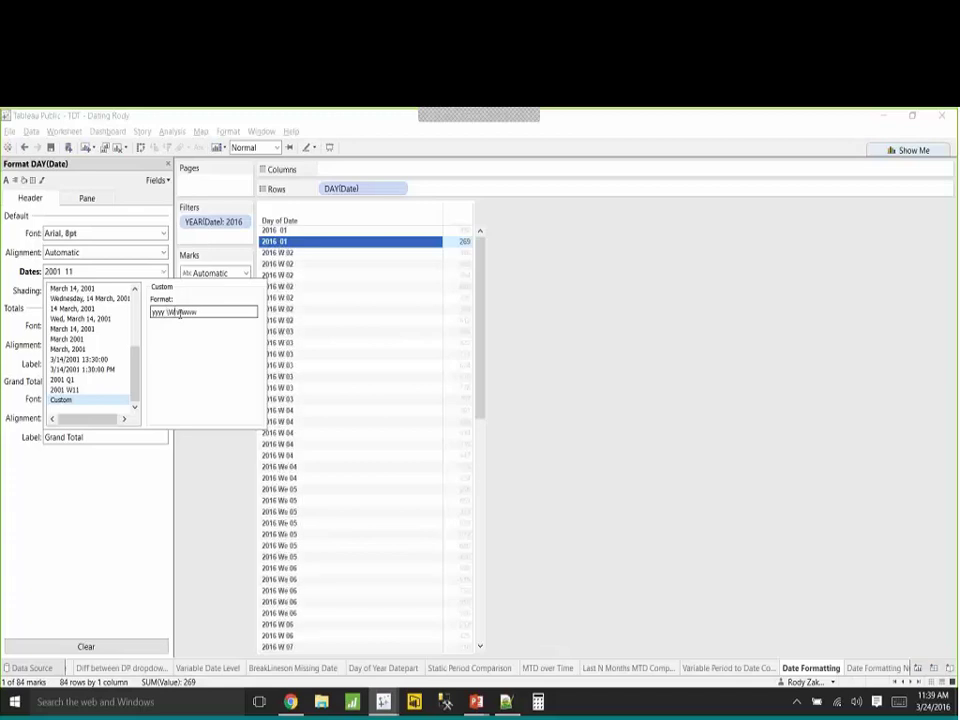
key("BackSpace")
key("BackSpace")
key("BackSpace")
key("BackSpace")
key("BackSpace")
key("BackSpace")
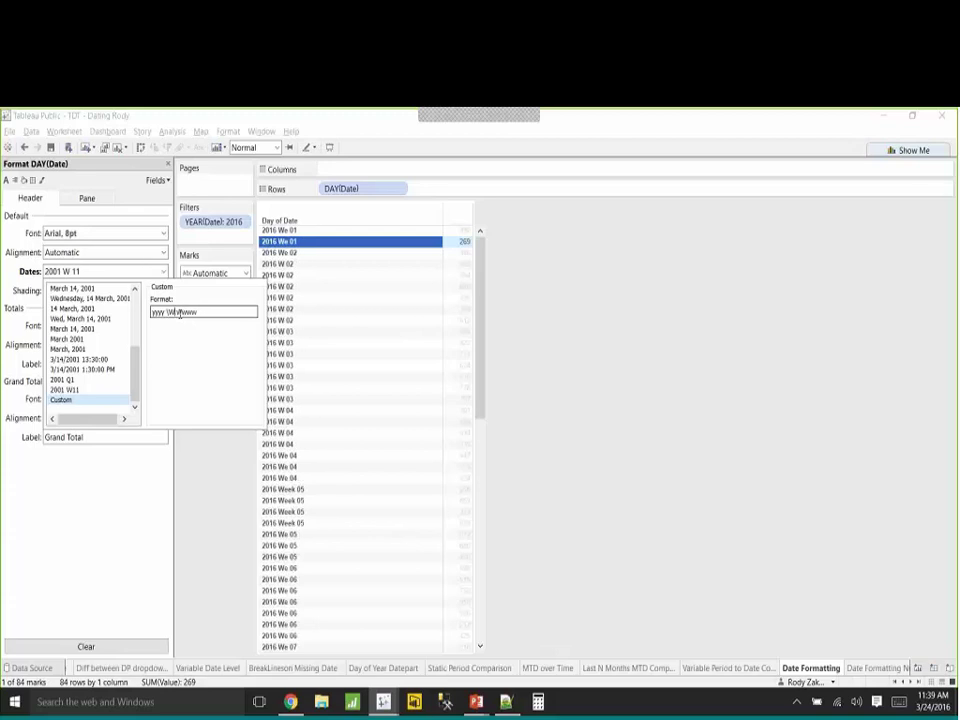
type("\"Wee")
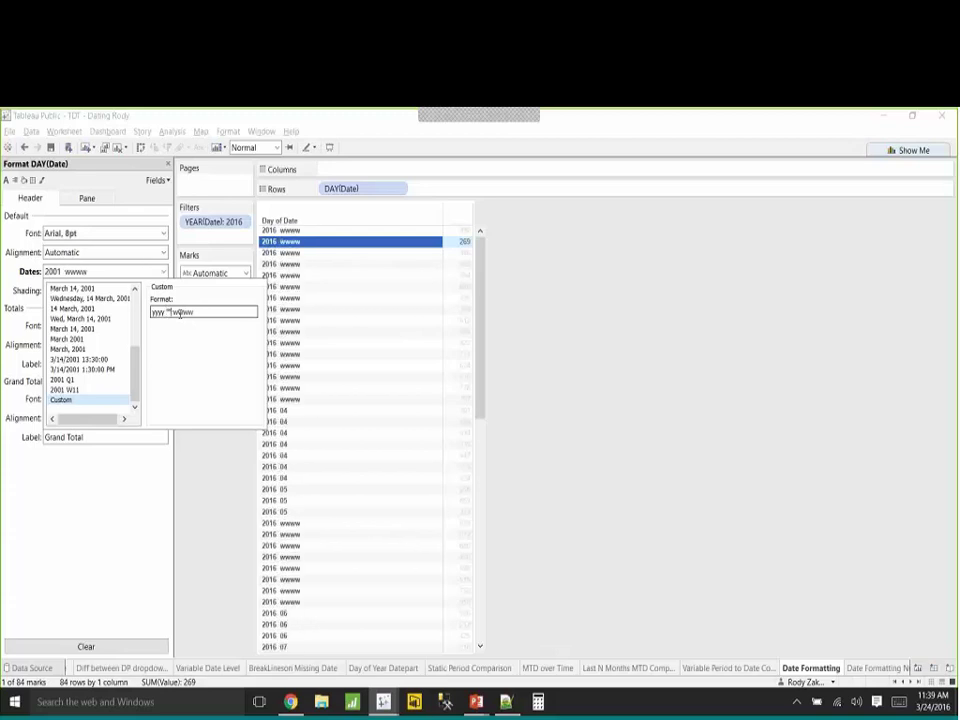
type("k")
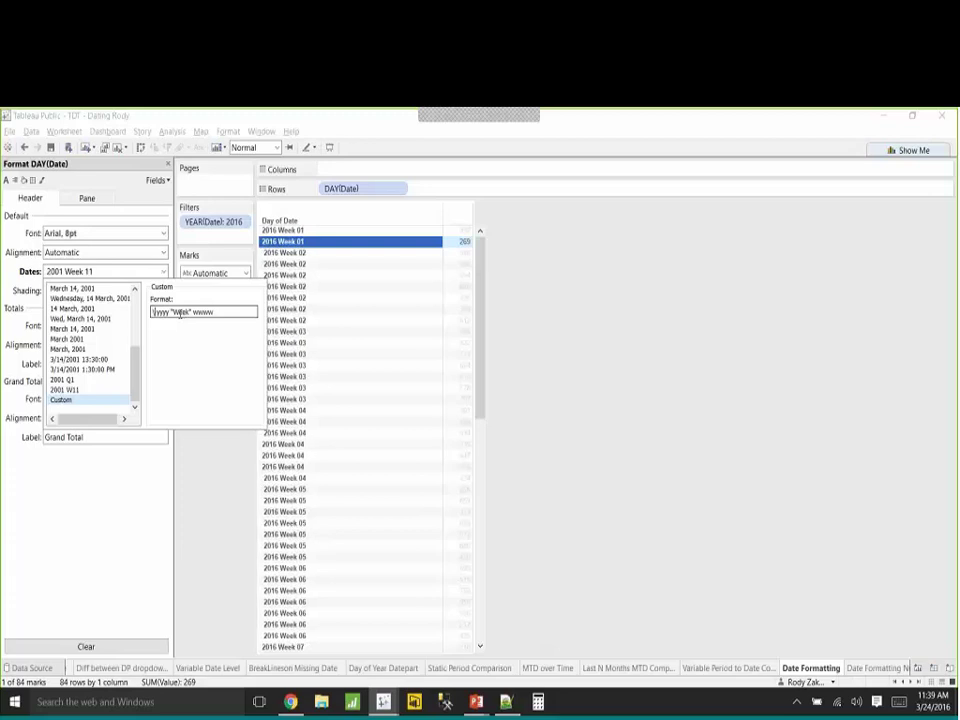
Prefix the custom date format with the escaped literal \Year, making it \Year yyyy "Week" wwww.
type("\\Tj")
key("BackSpace")
key("BackSpace")
key("BackSpace")
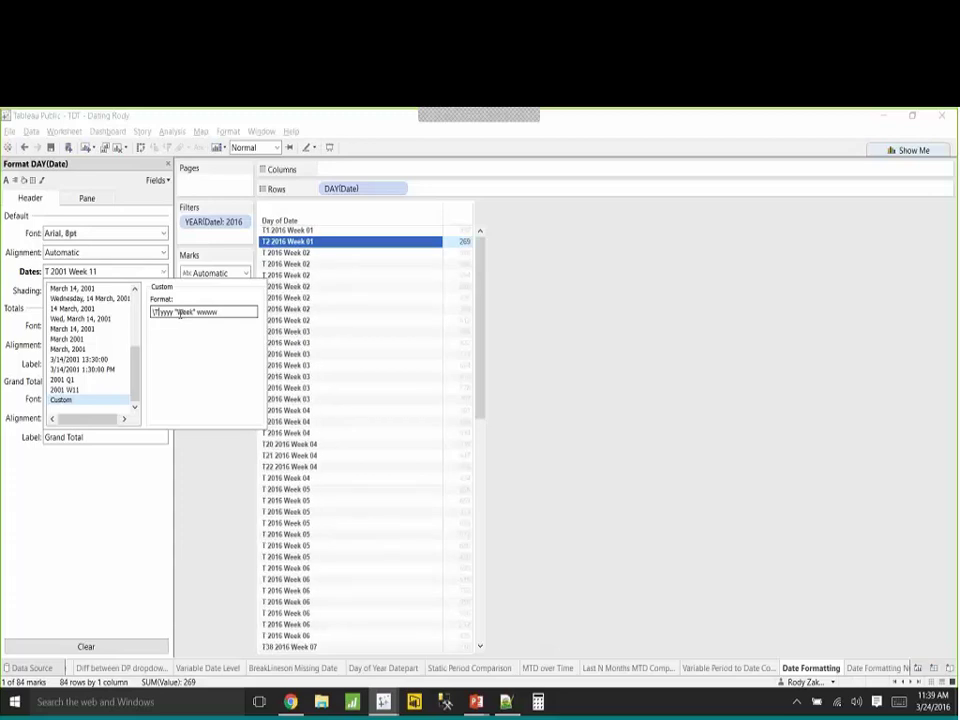
type("YEar")
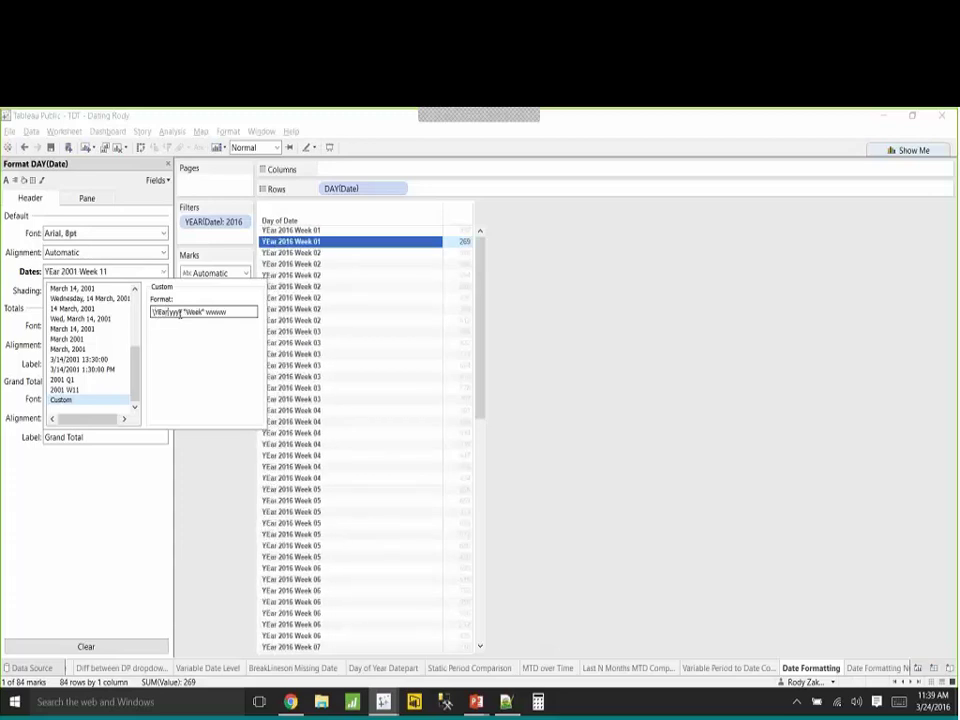
key("BackSpace")
key("BackSpace")
key("BackSpace")
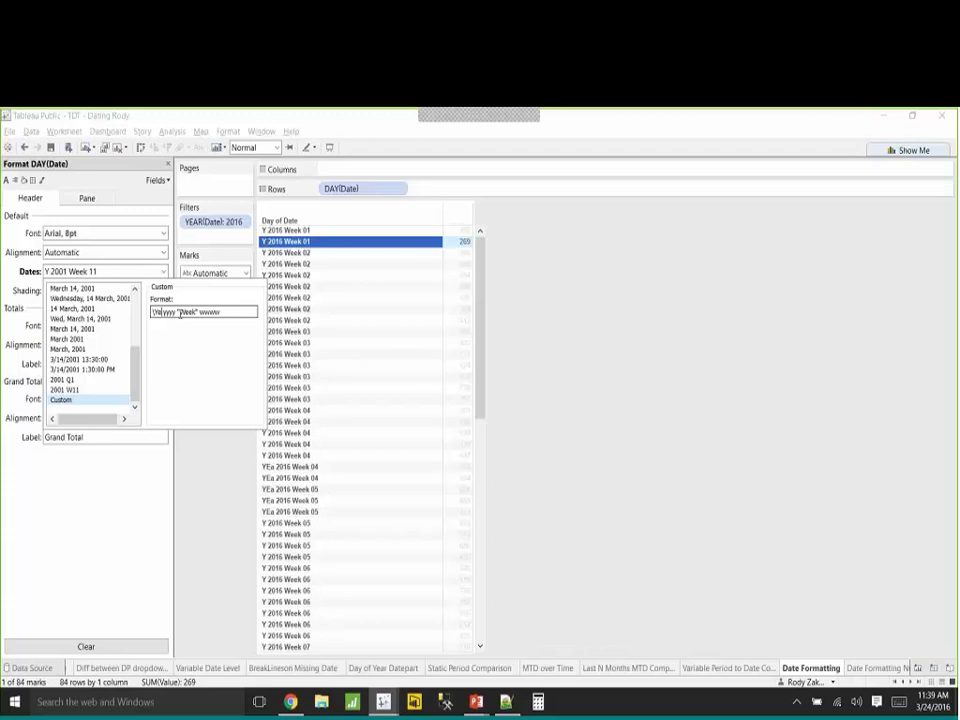
type("ear")
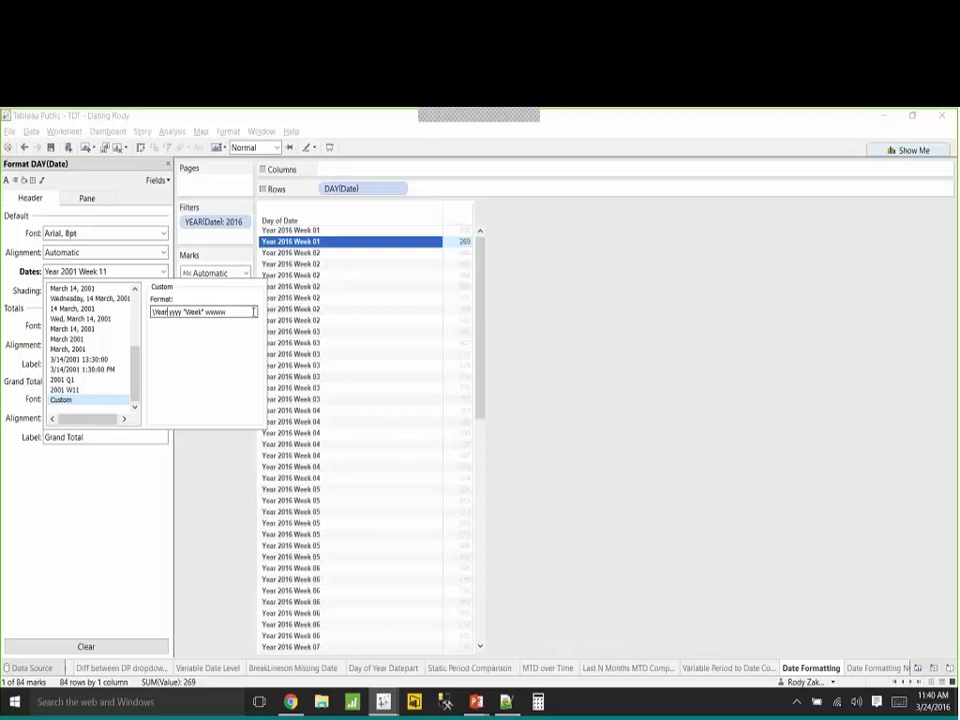
Replace the whole custom date format with the day code ddddd.
key("BackSpace")
key("BackSpace")
key("BackSpace")
key("BackSpace")
key("BackSpace")
key("BackSpace")
key("BackSpace")
key("BackSpace")
key("BackSpace")
key("BackSpace")
key("BackSpace")
key("BackSpace")
key("BackSpace")
key("BackSpace")
key("BackSpace")
key("BackSpace")
key("BackSpace")
key("BackSpace")
key("BackSpace")
key("BackSpace")
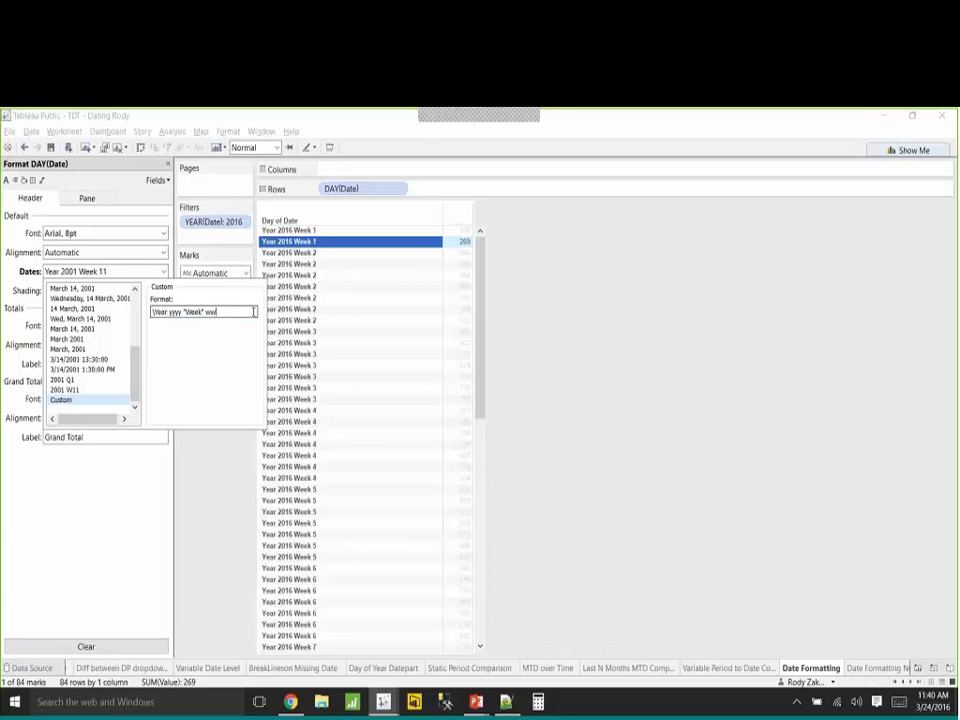
type("ddddd")
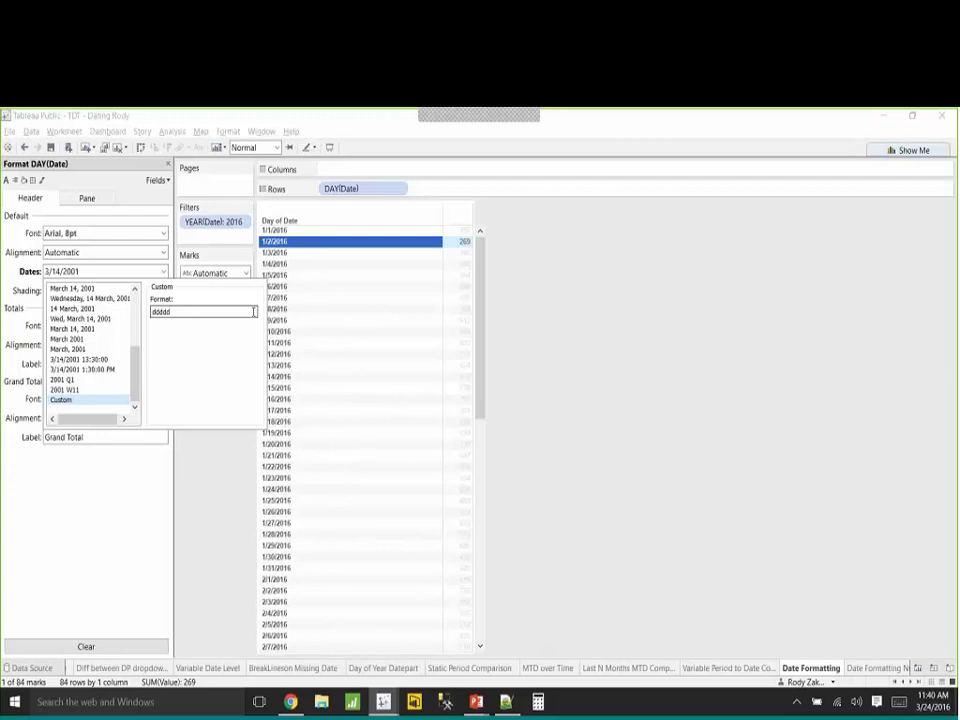
Try the shorter day codes dddd, d and ddd in the custom date format, and restore ddddd.
key("BackSpace")
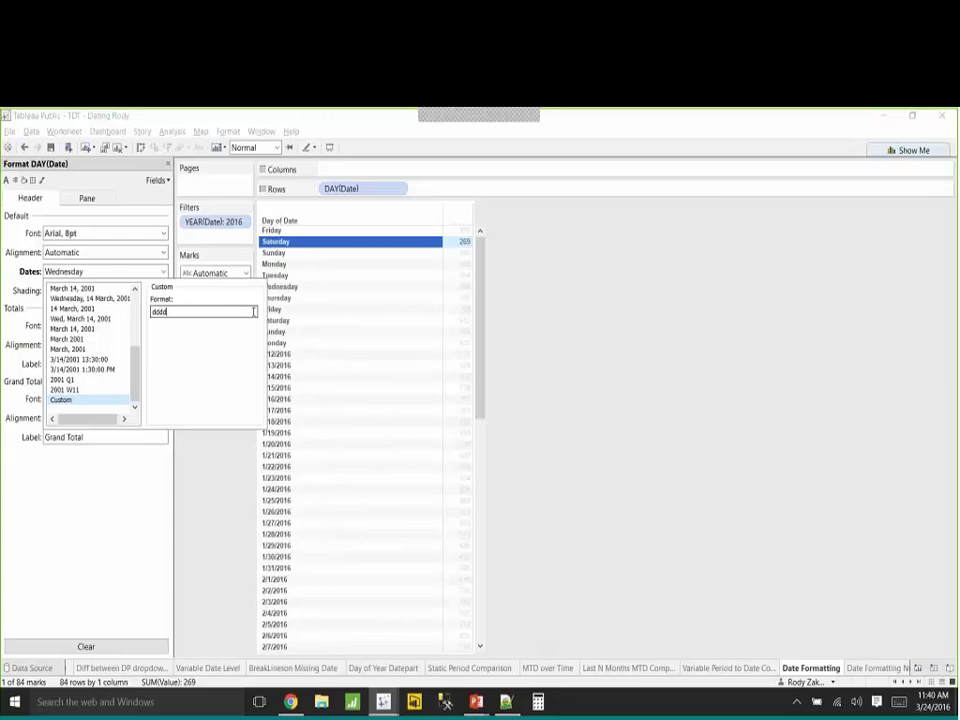
key("BackSpace")
key("BackSpace")
key("BackSpace")
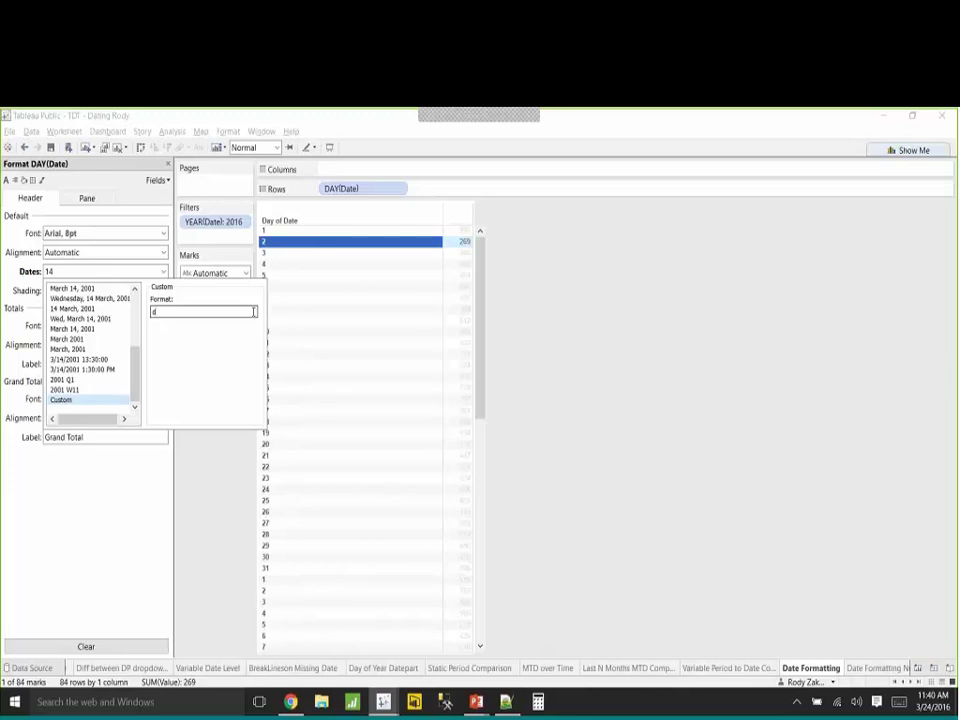
type("dd")
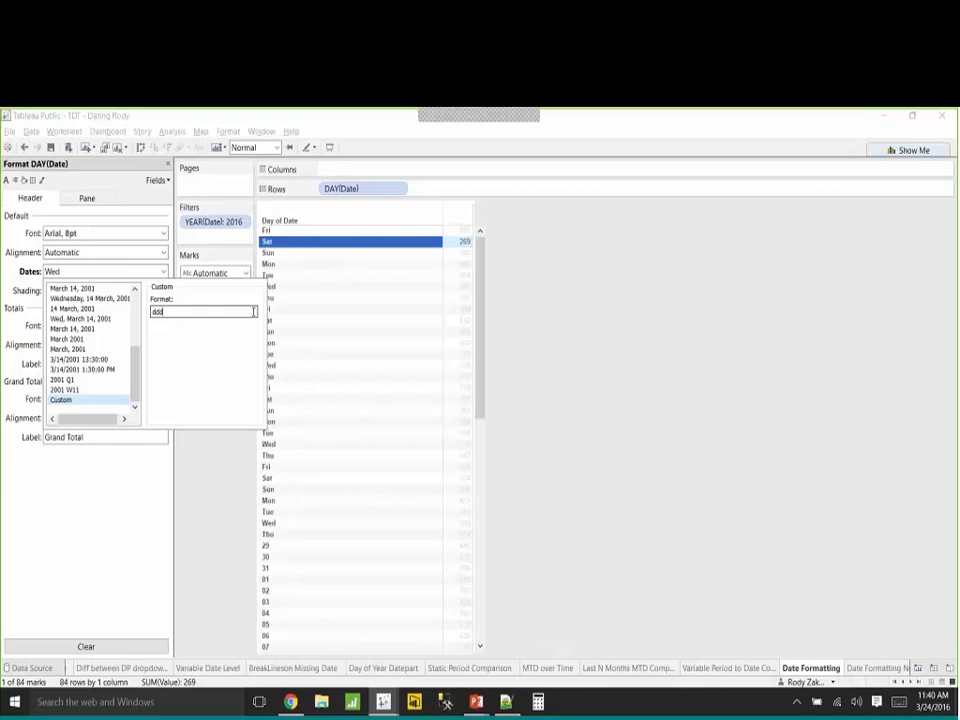
type("d")
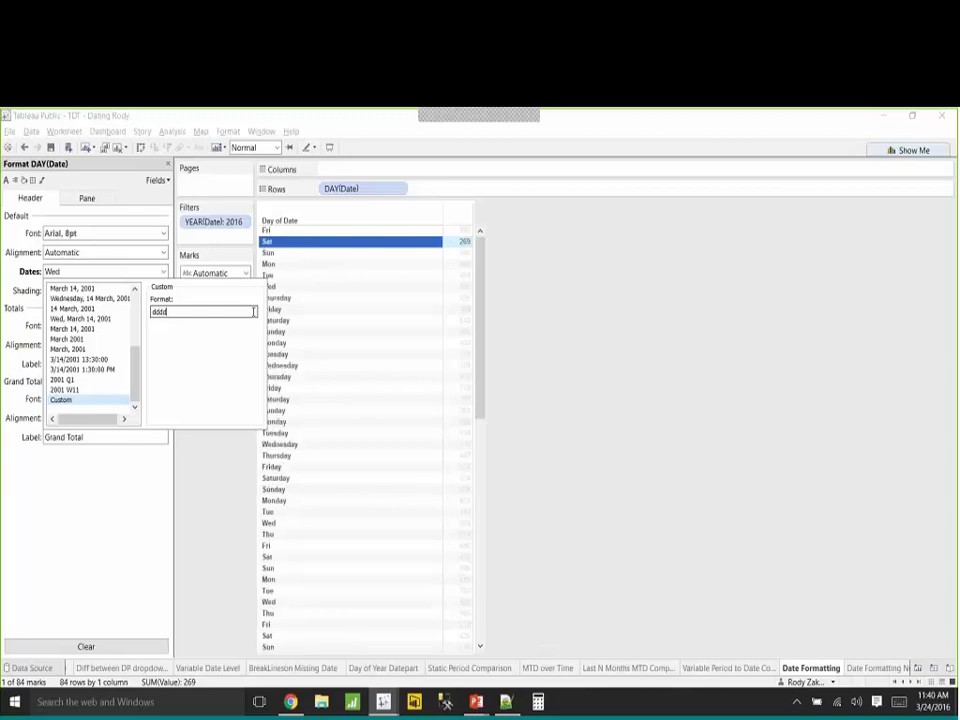
type("dd")
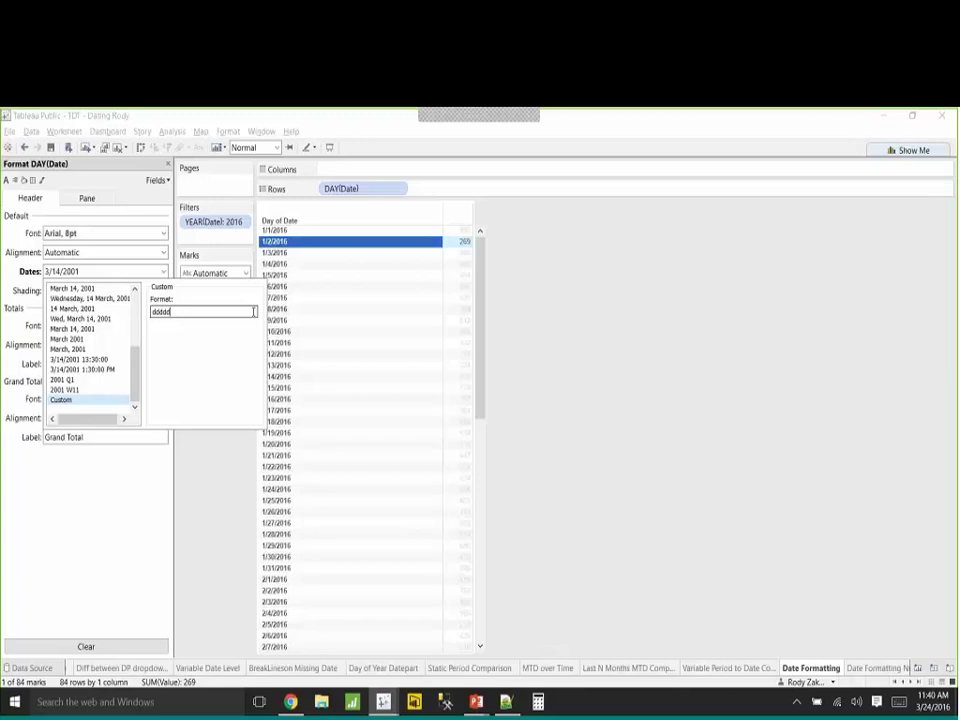
Switch to the Date Formatting Numeric sheet and review the formula of the endOfMonthDayOfYearNumeric calculated field.
key("alt+Tab")
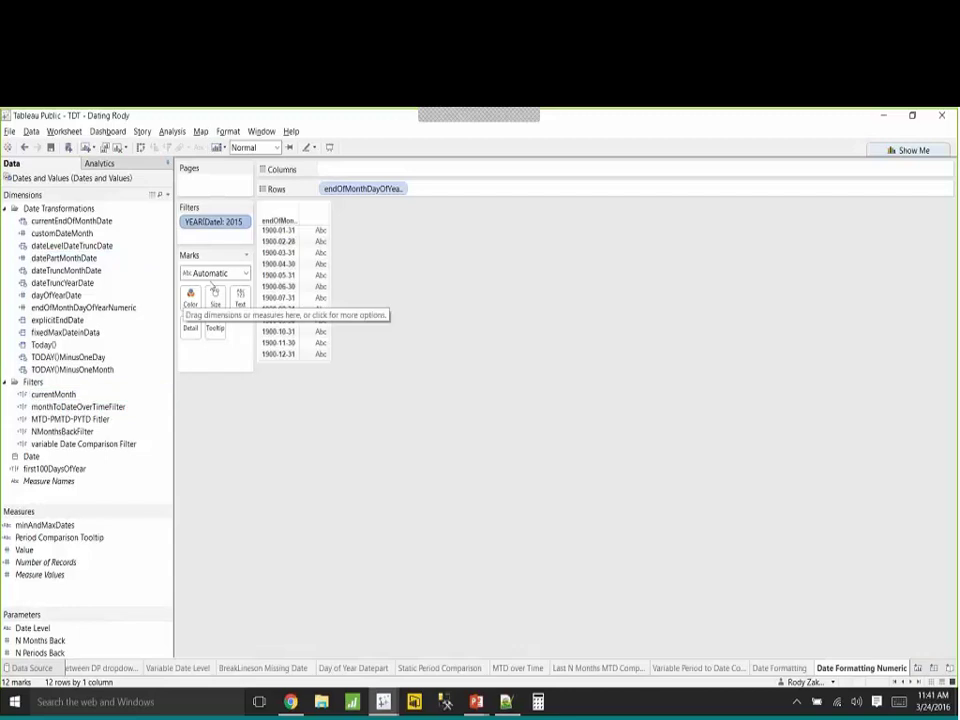
right_click(104, 309)
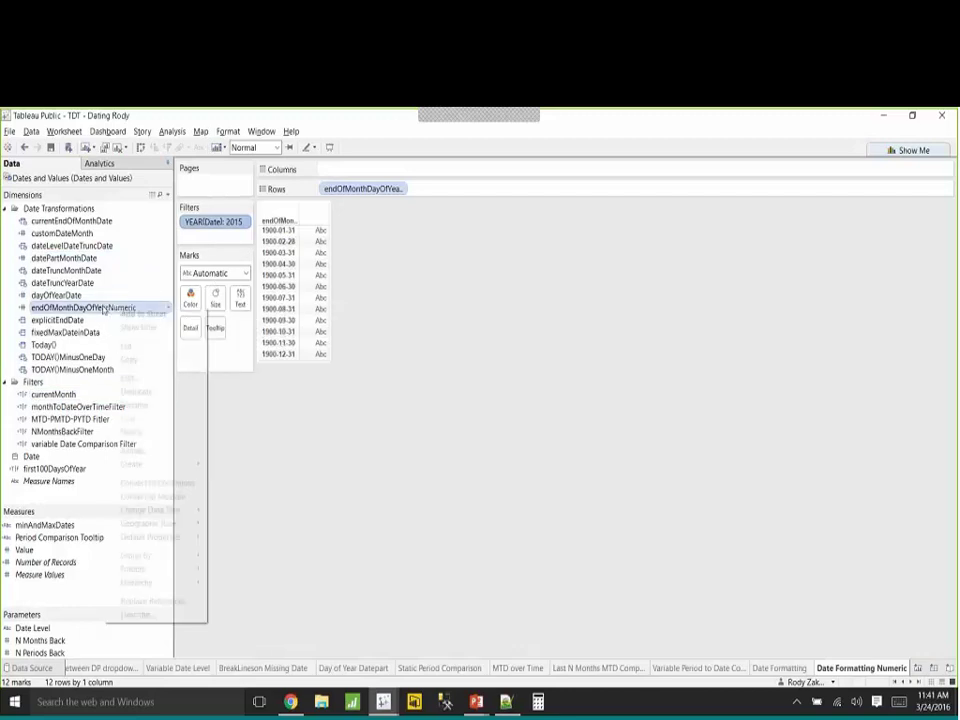
left_click(131, 378)
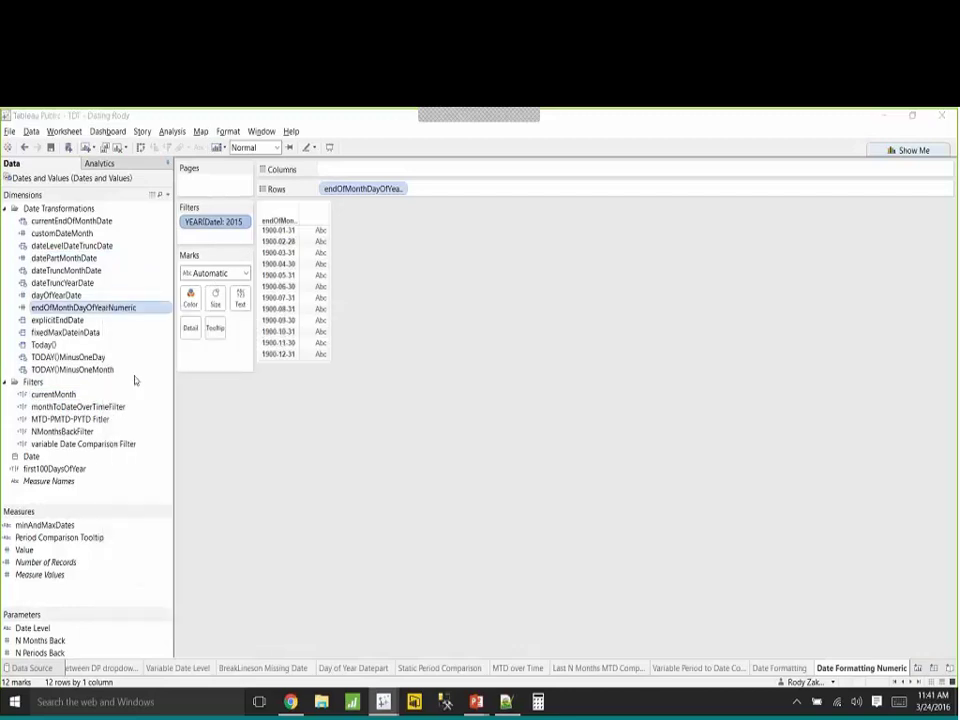
left_click_drag(426, 243, 421, 260)
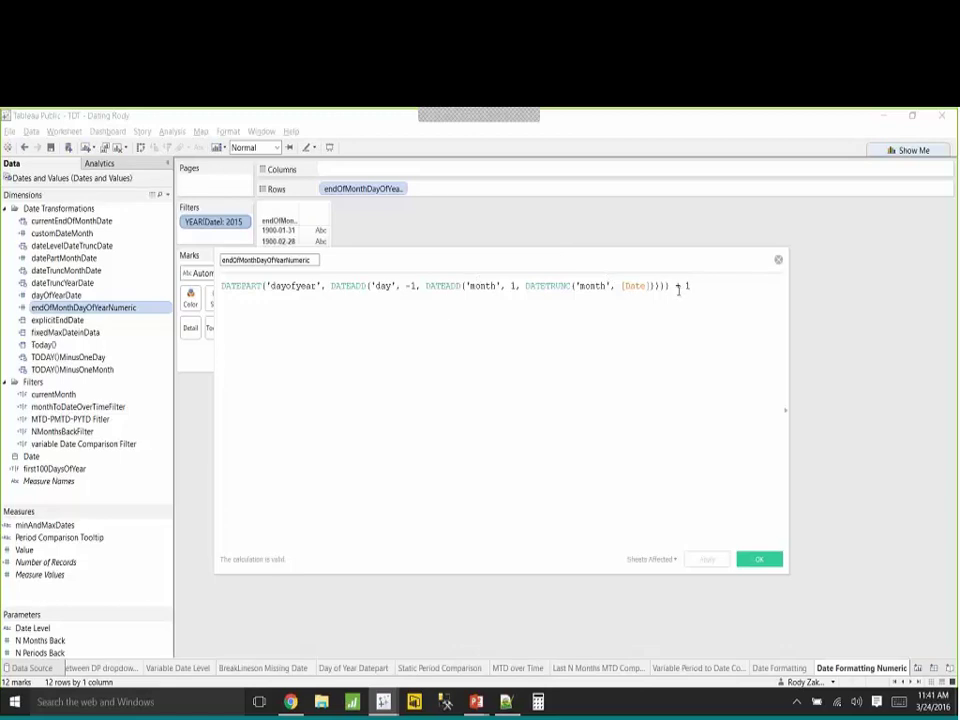
left_click_drag(690, 287, 331, 289)
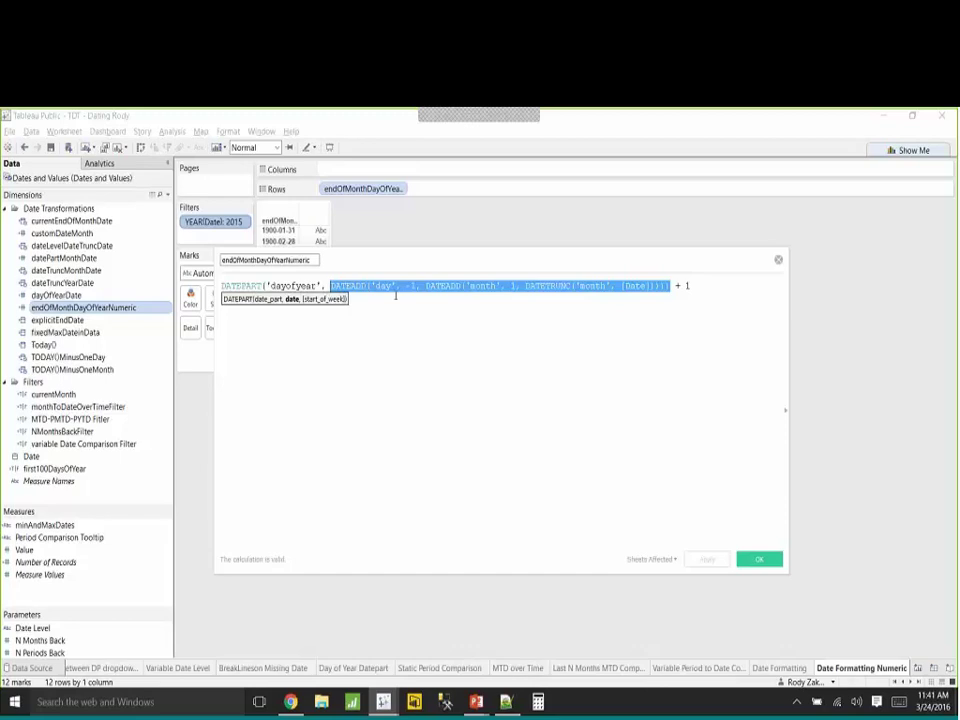
key("End")
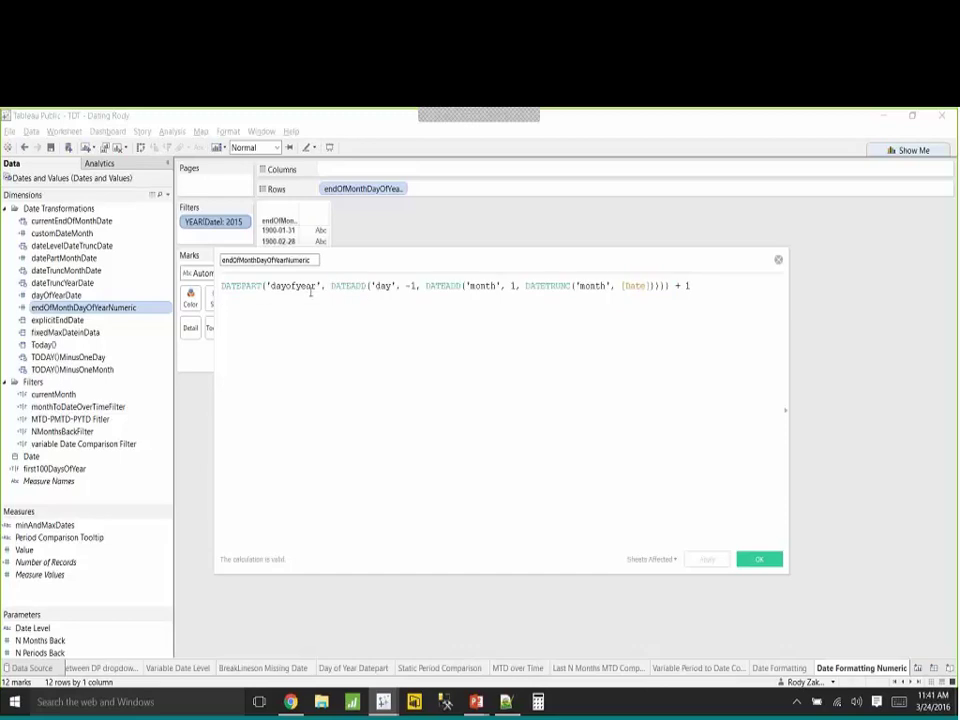
double_click(440, 286)
left_click(760, 560)
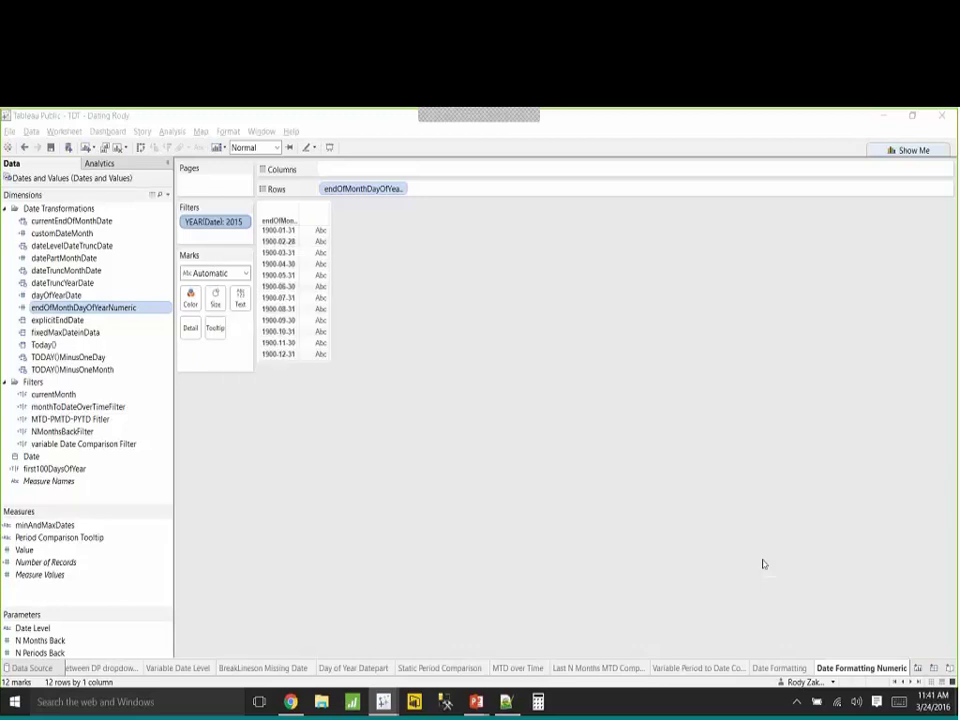
Set the number format of the endOfMonthDayOfYearNumeric row headers to Automatic.
right_click(288, 233)
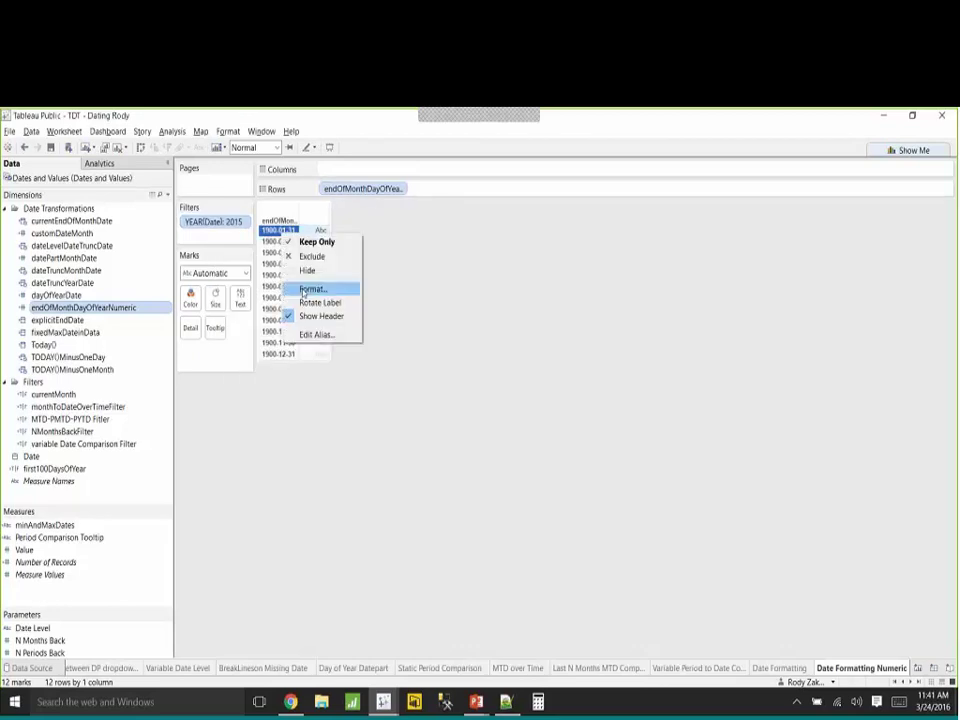
left_click(305, 288)
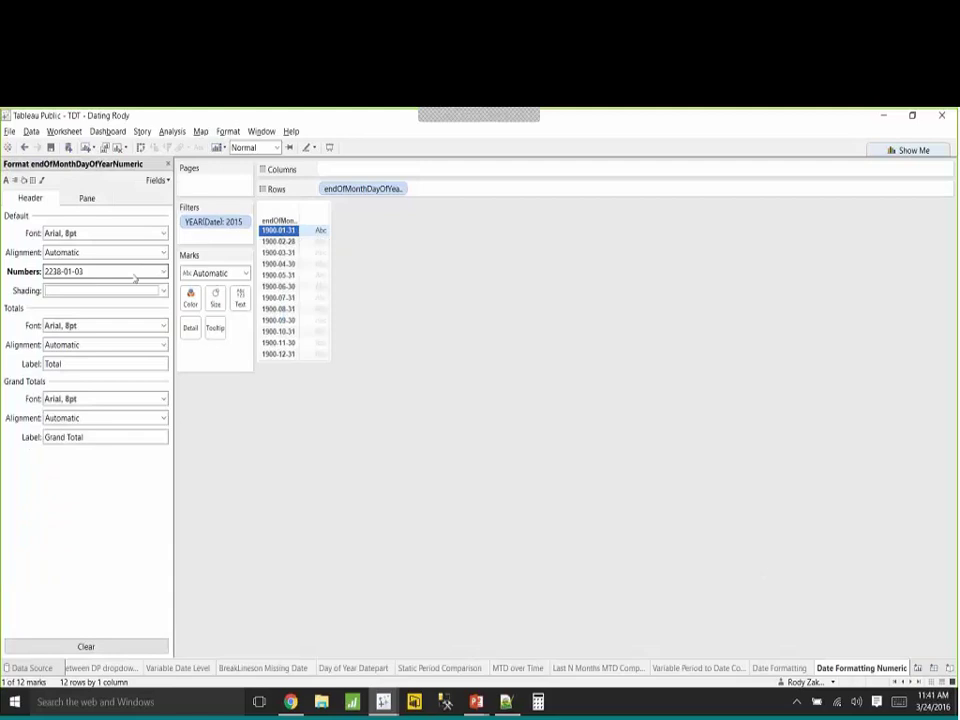
left_click(135, 272)
left_click(115, 298)
left_click(65, 288)
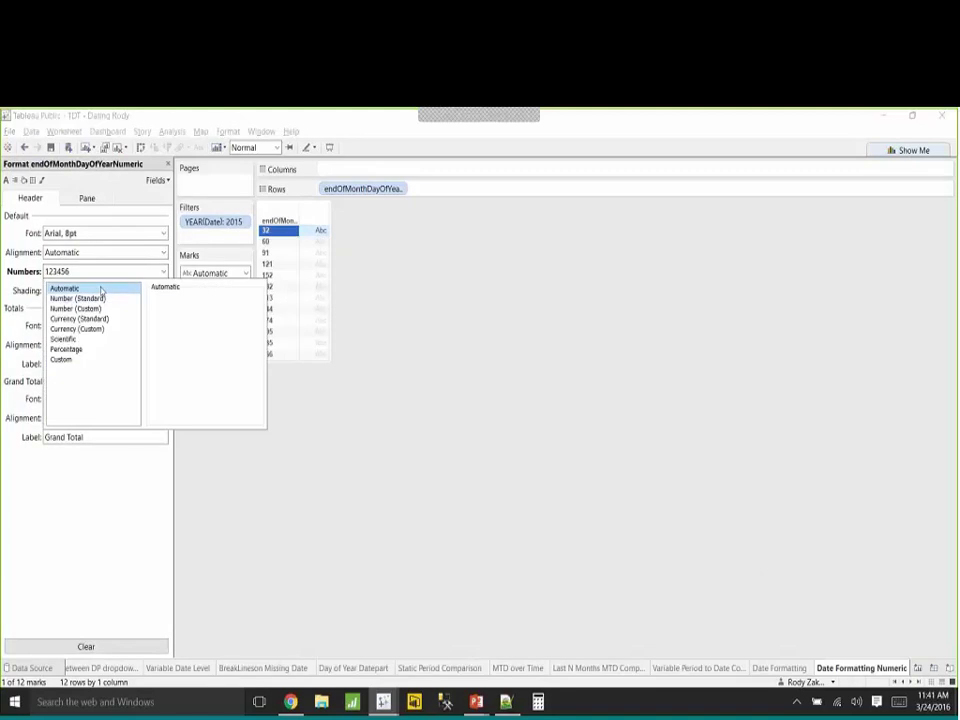
left_click(424, 330)
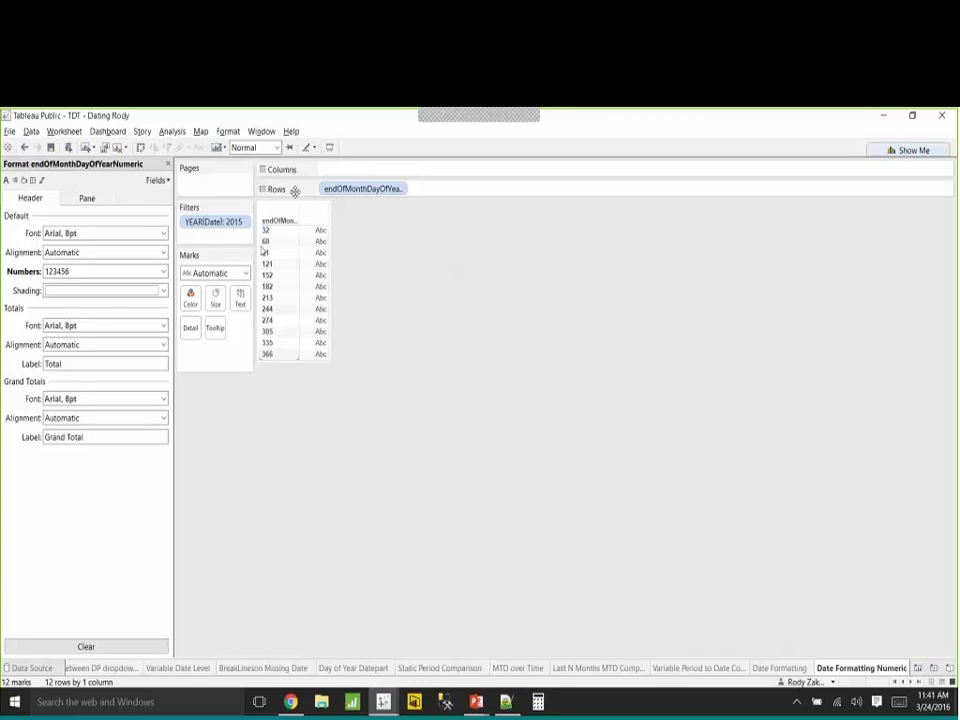
Step through the available number formats for the row headers and choose Custom, ready to edit its format code.
left_click(114, 272)
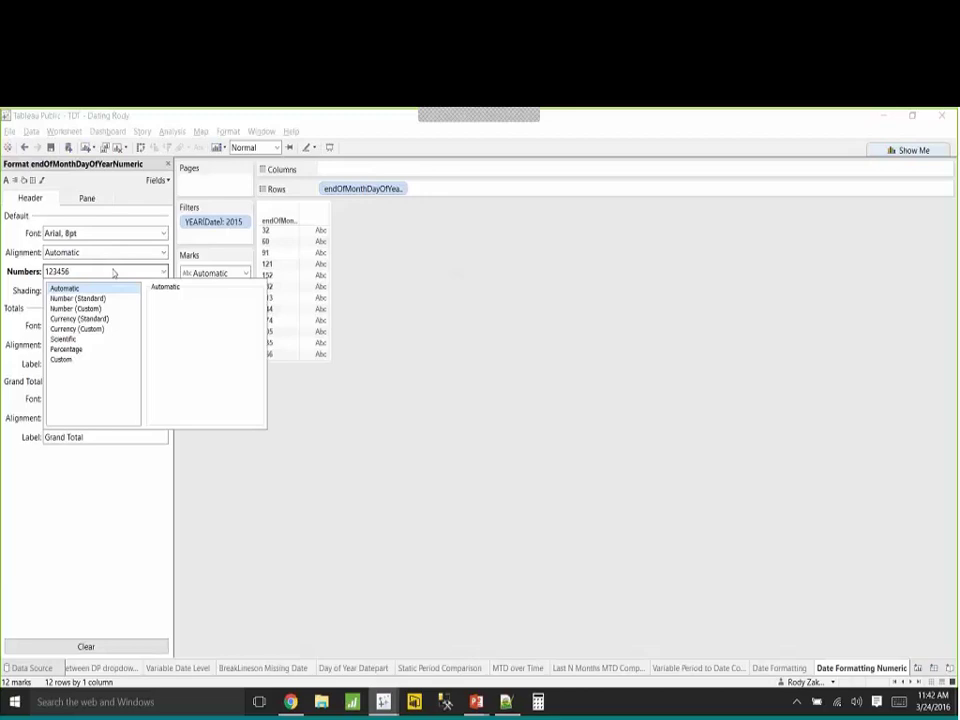
key("Down")
key("Down")
key("Down")
key("Down")
key("Down")
key("Down")
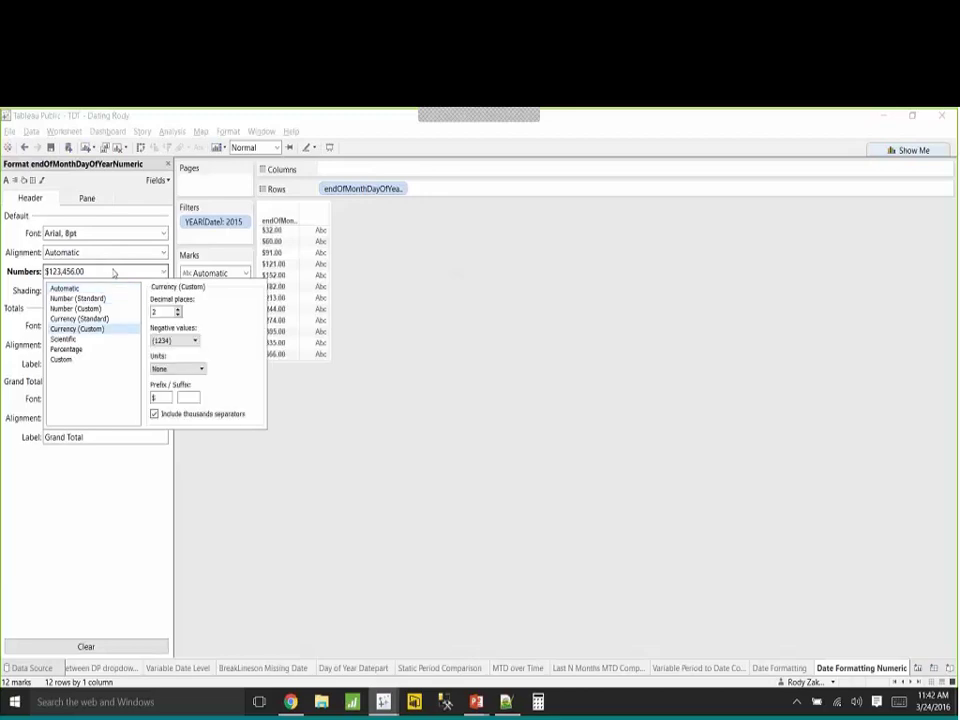
key("Up")
key("Up")
key("Up")
key("Down")
key("Down")
key("Down")
key("Down")
left_click(182, 311)
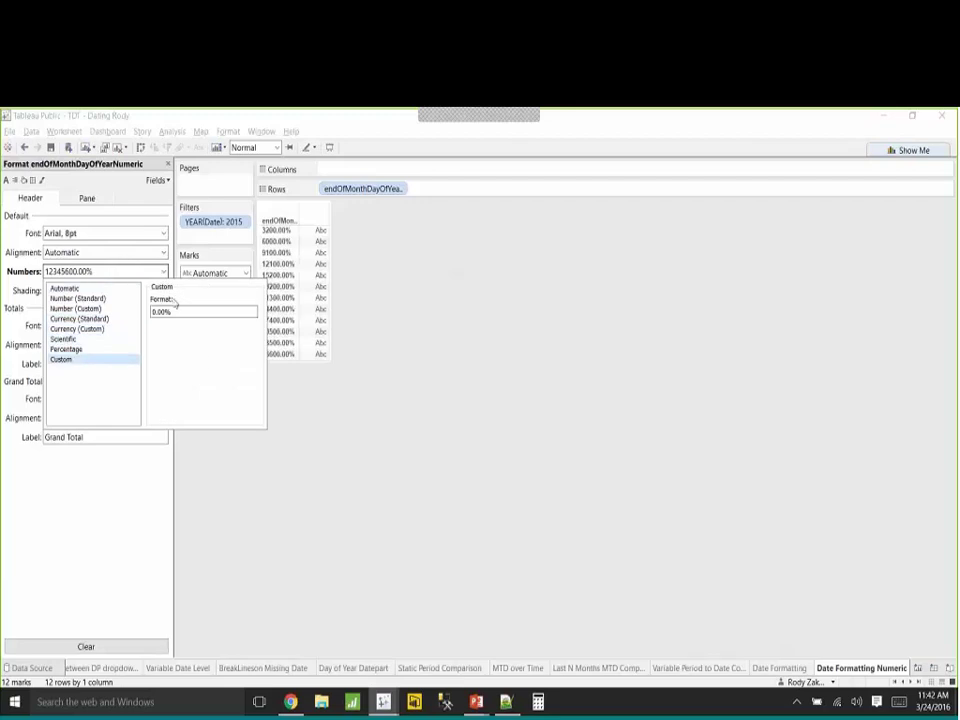
Replace the custom number format code of the row headers with MMM.
key("BackSpace")
key("BackSpace")
key("BackSpace")
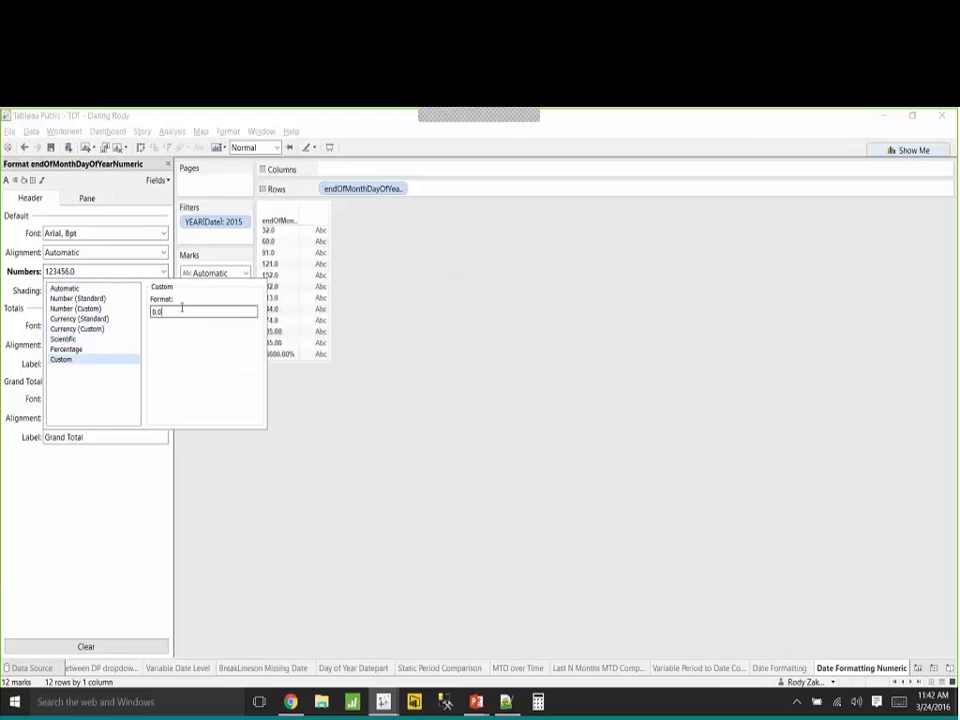
key("BackSpace")
key("BackSpace")
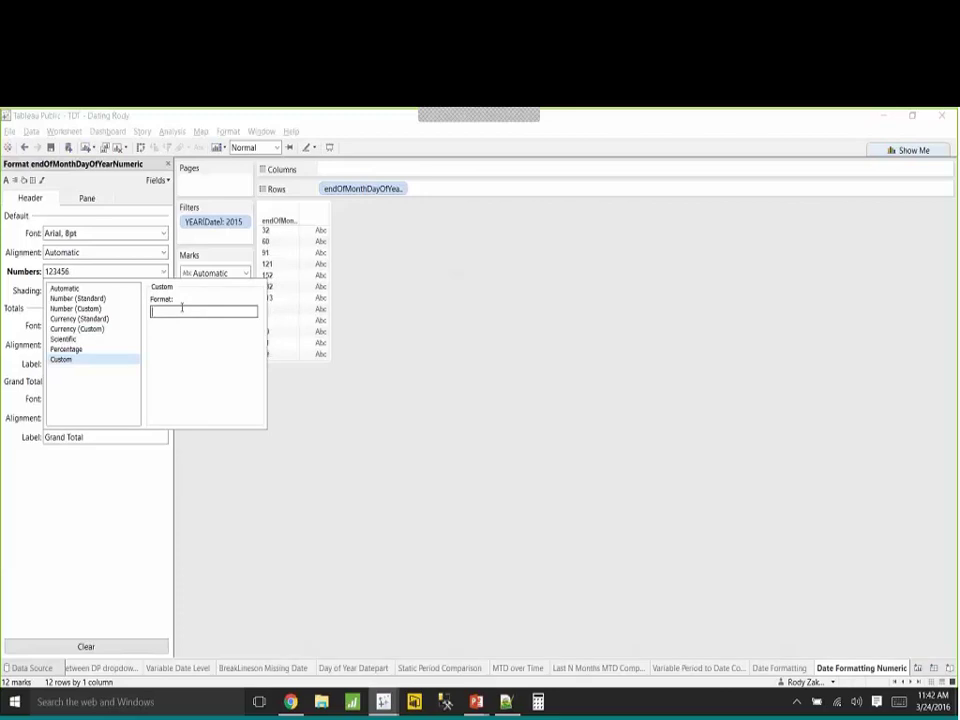
type("MMM")
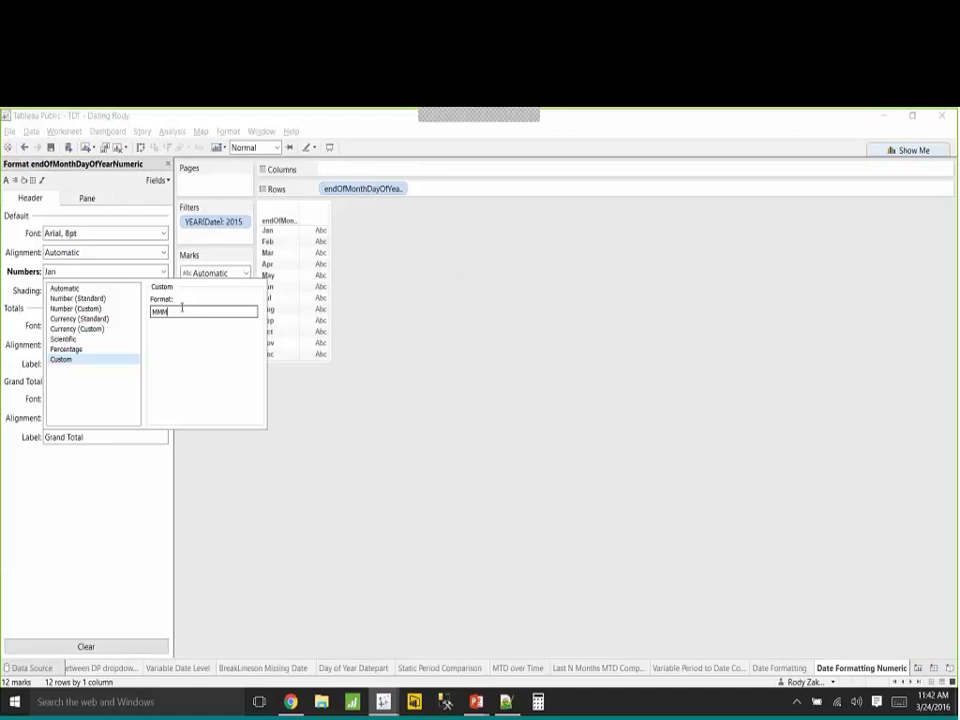
left_click(405, 301)
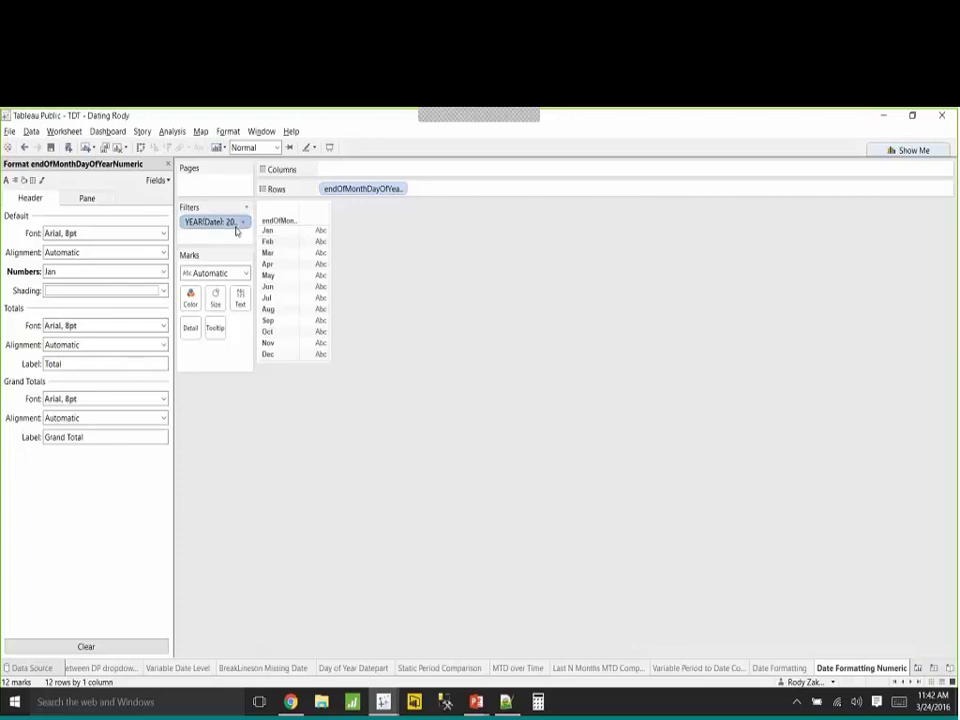
Try removing the YEAR(Date) filter from the sheet, and undo the removal.
left_click_drag(237, 223, 206, 501)
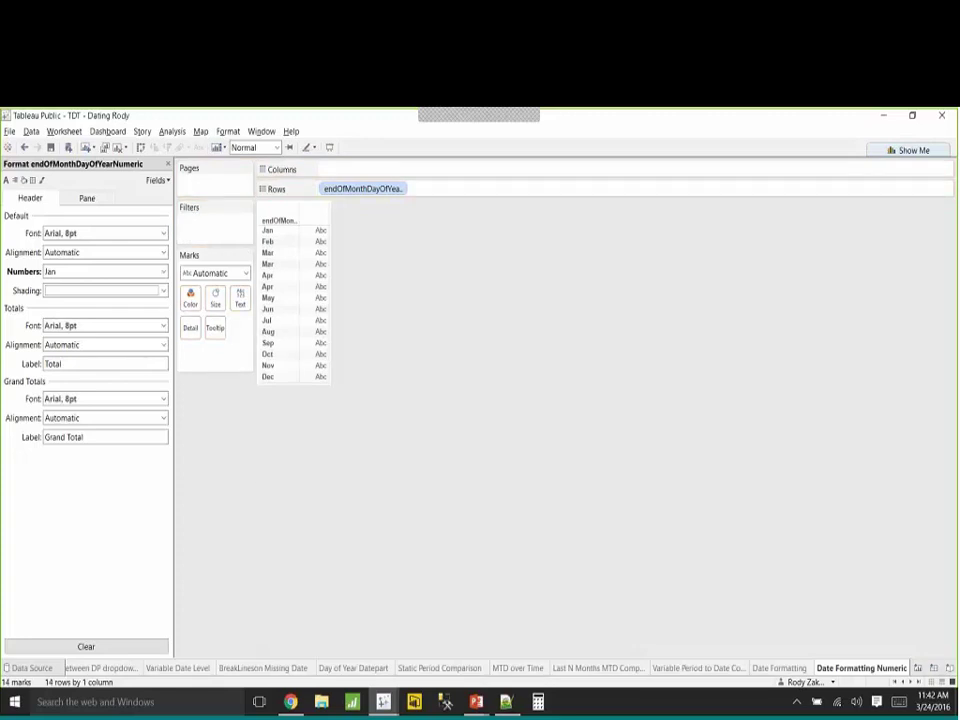
left_click(25, 148)
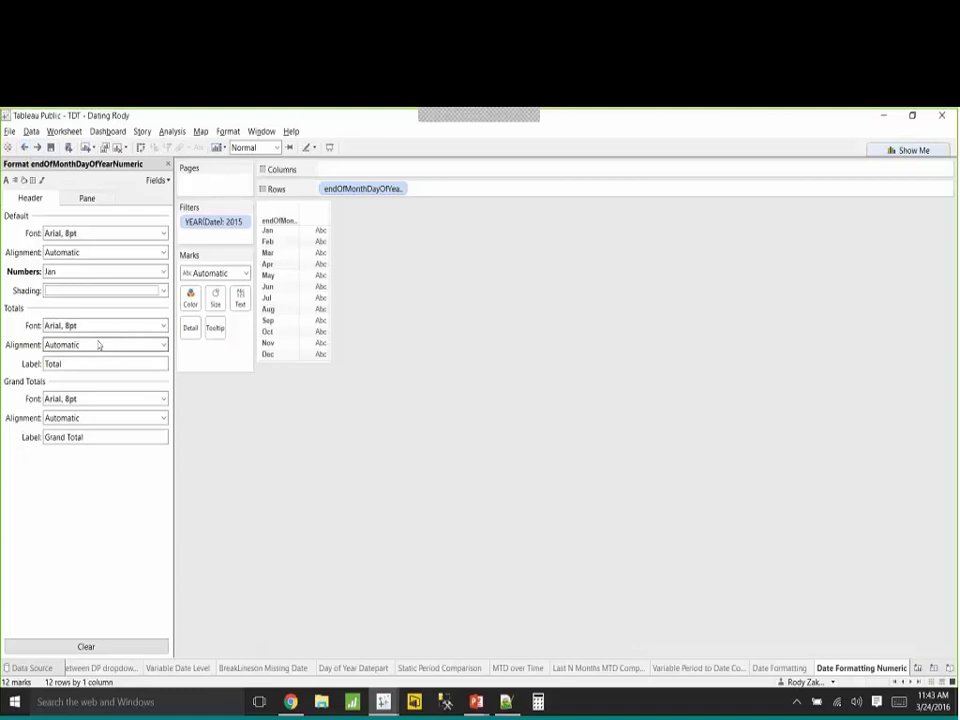
Set the custom number format code of the endOfMonthDayOfYearNumeric row headers to yyyy-mm-dd.
left_click(84, 274)
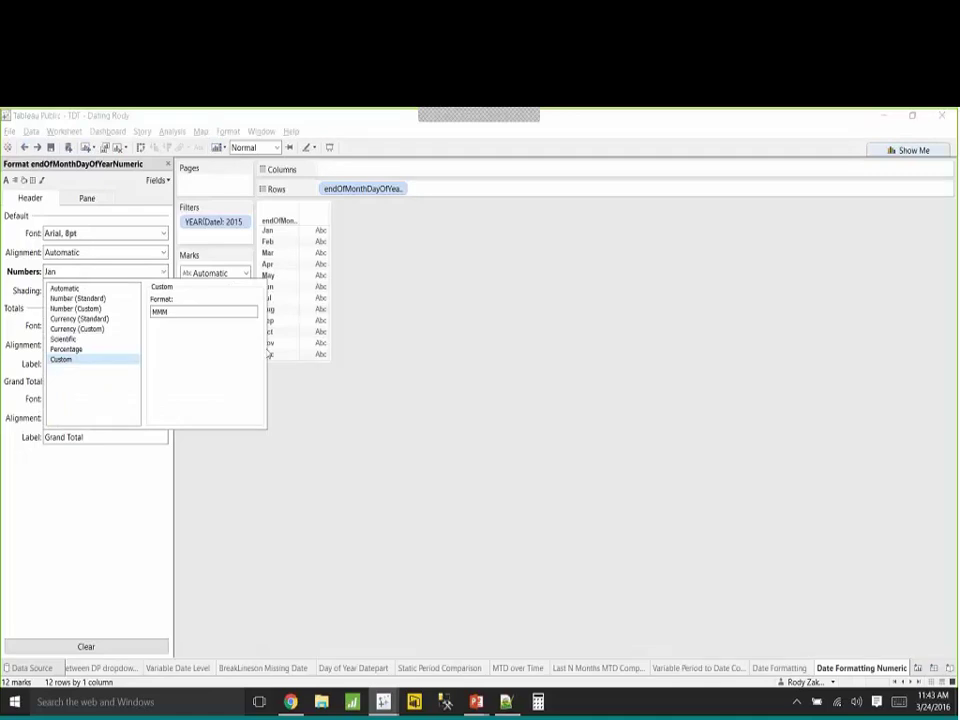
left_click(216, 315)
key("BackSpace")
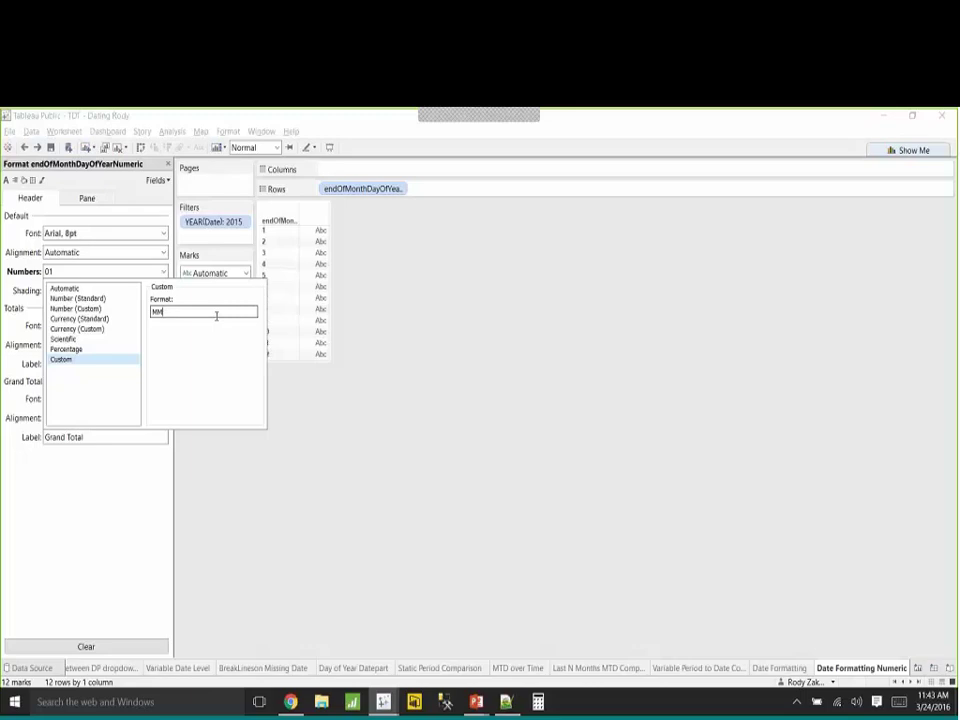
key("BackSpace")
key("BackSpace")
type("yyy")
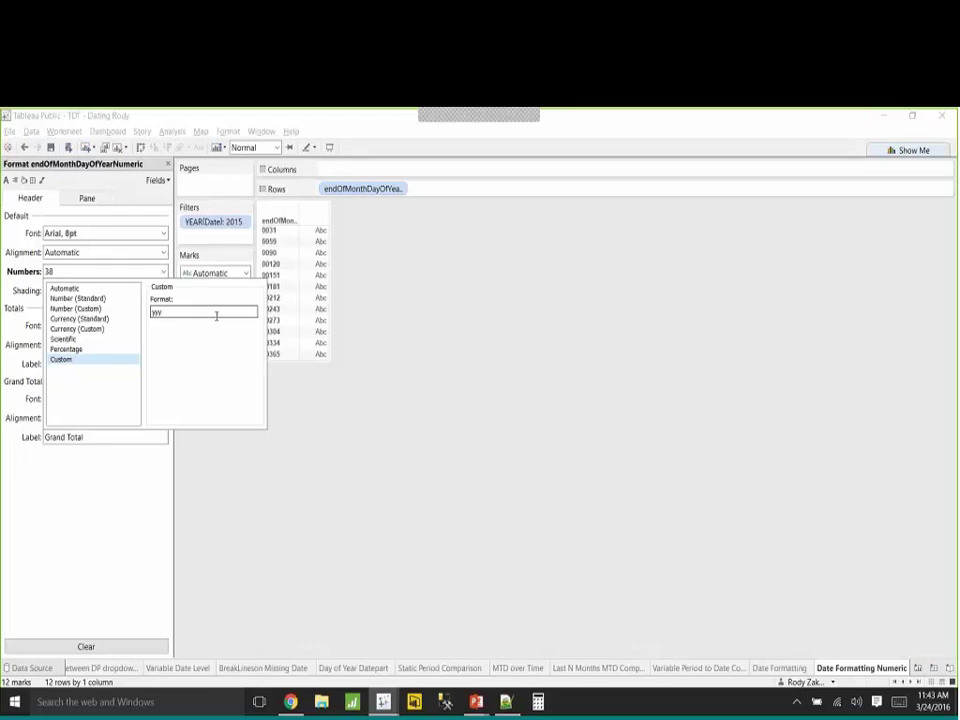
type("y")
type("-MM")
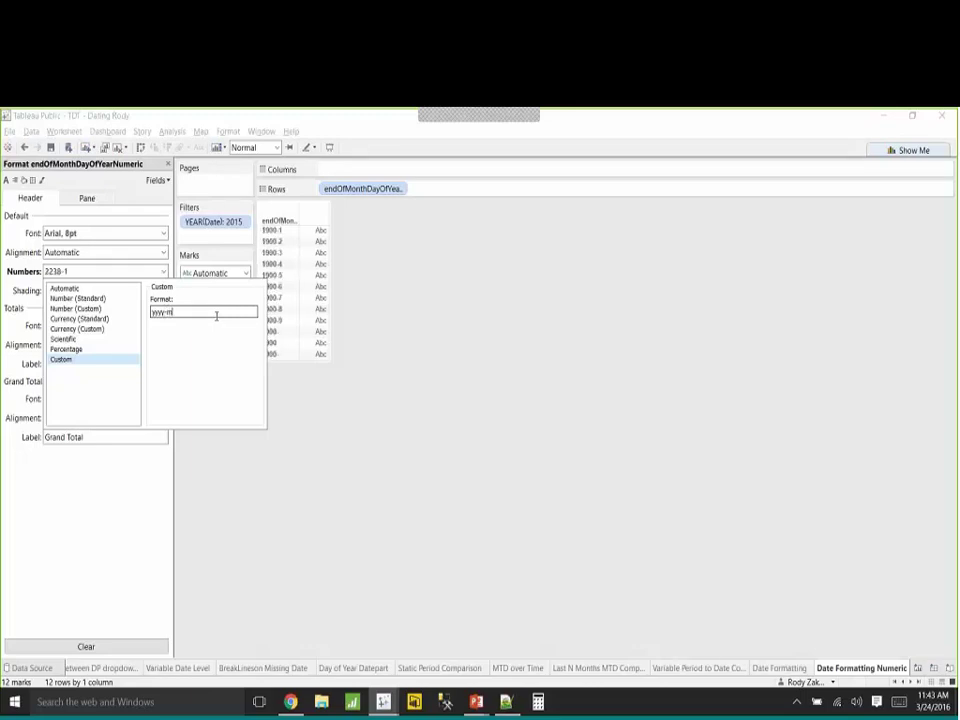
type("-dd")
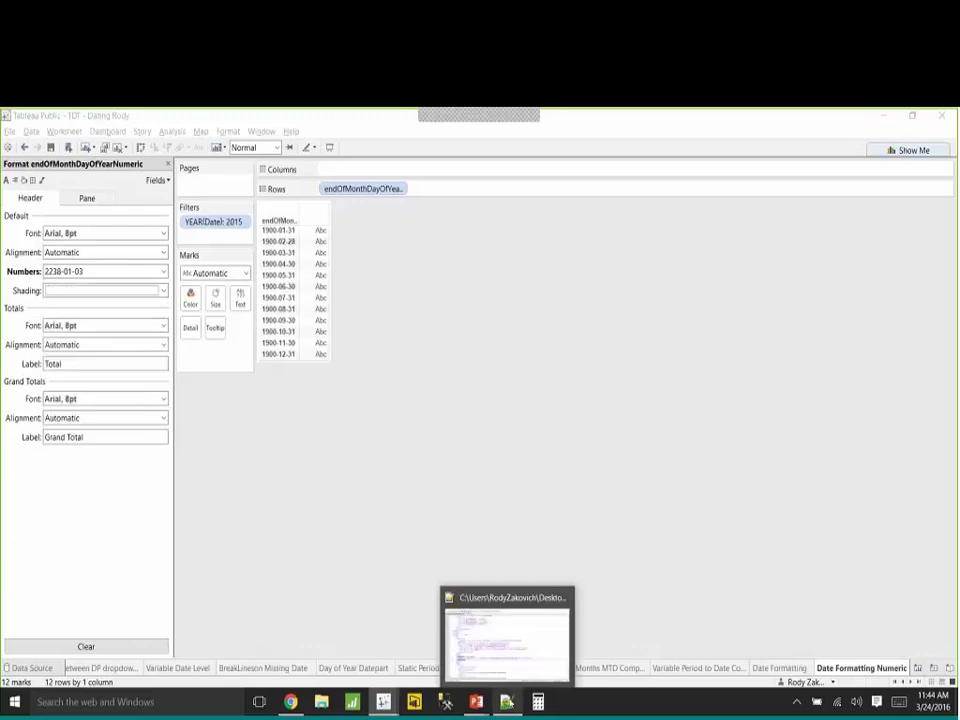
End the slide show, minimize all open windows to reach the desktop, and open the Get Calcs workbook.
left_click(507, 702)
left_click(880, 113)
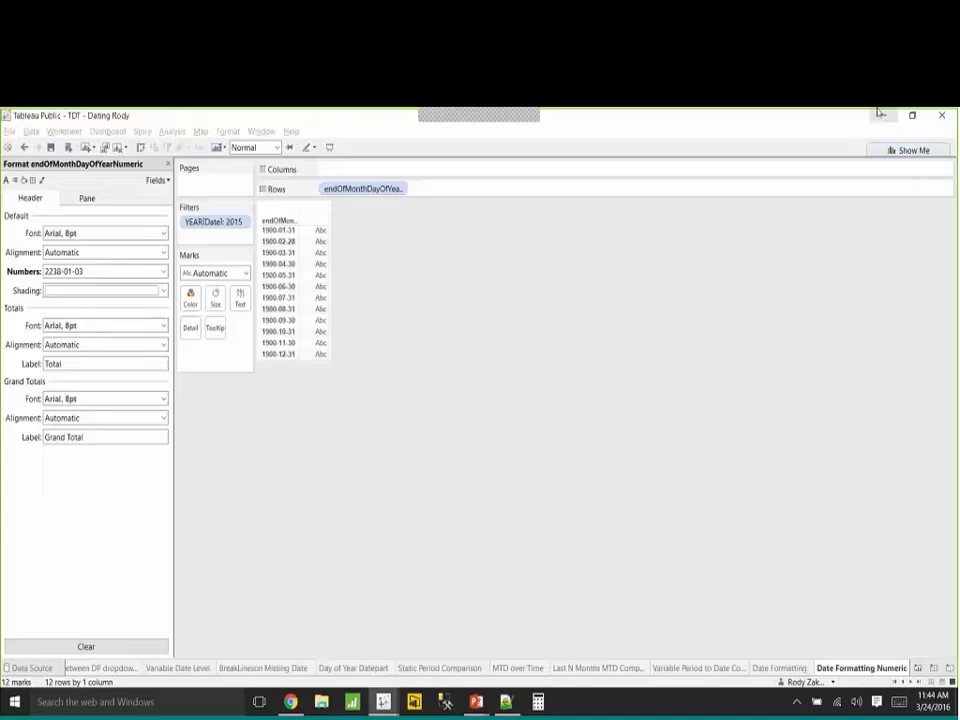
left_click(880, 113)
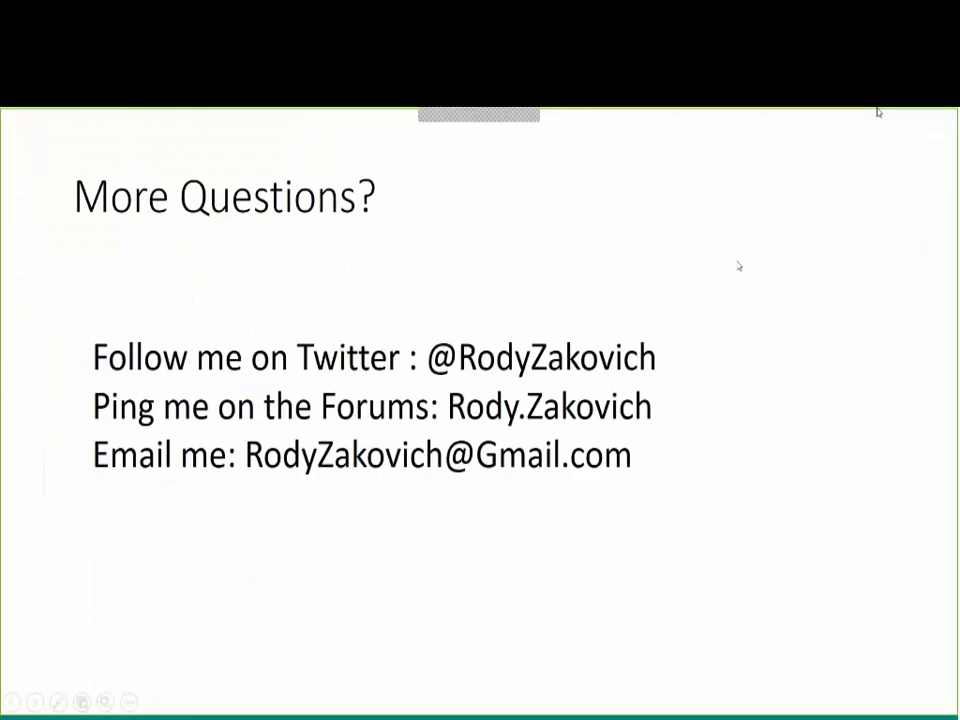
key("Escape")
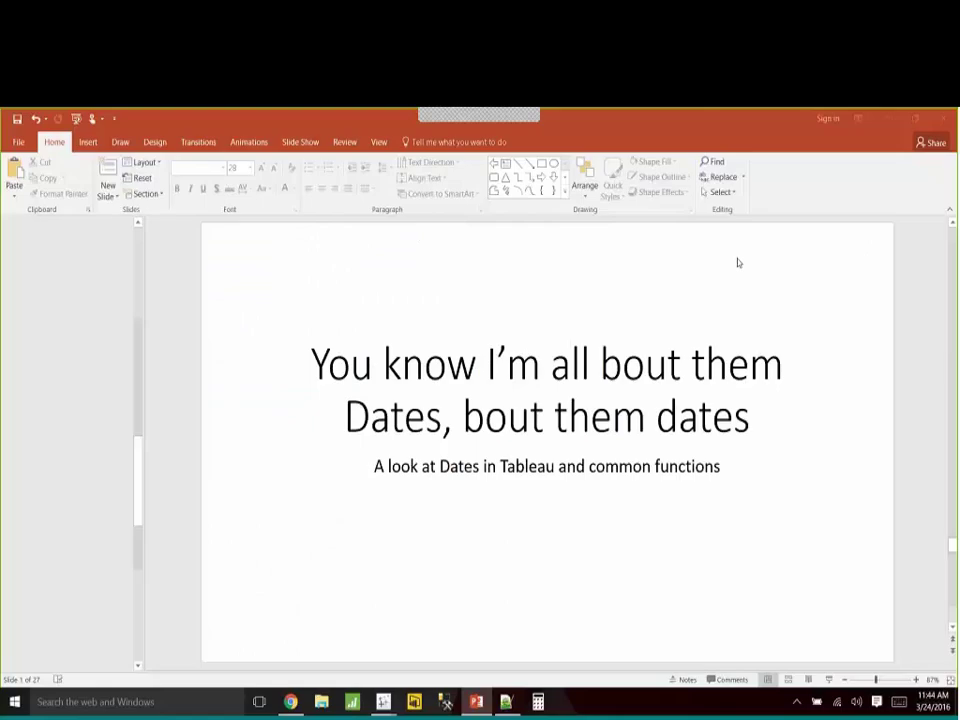
left_click(880, 118)
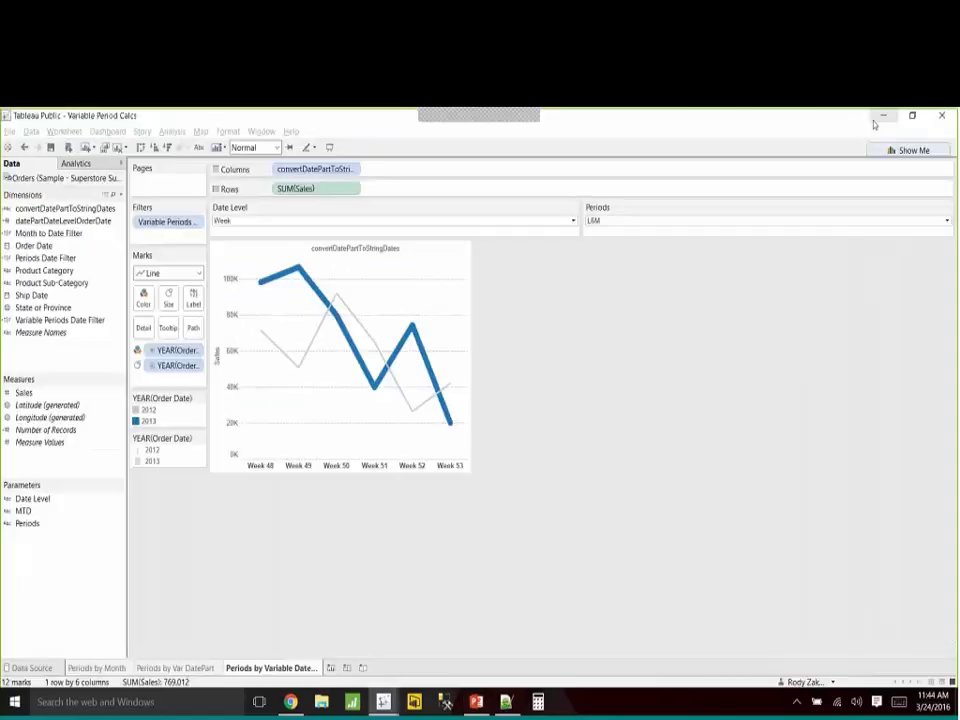
left_click(882, 117)
left_click(885, 117)
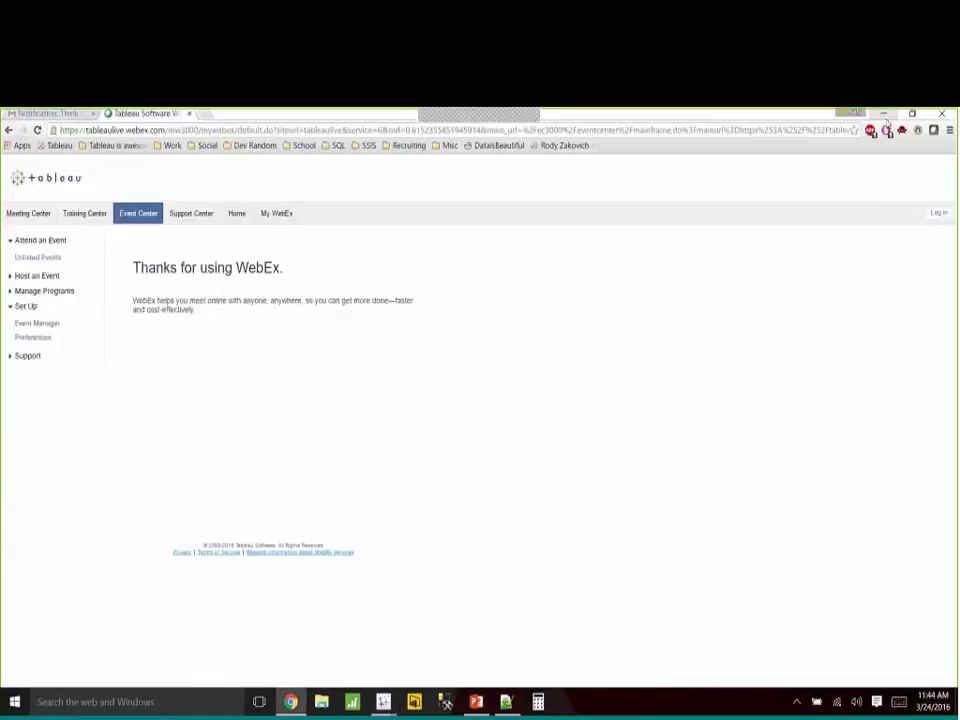
left_click(884, 114)
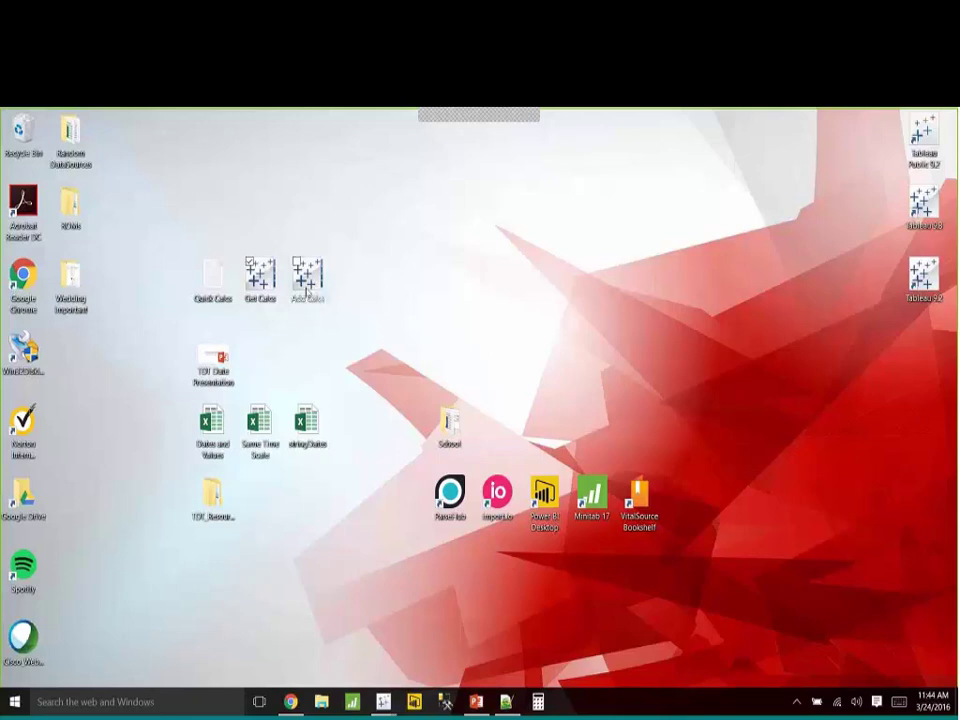
double_click(260, 280)
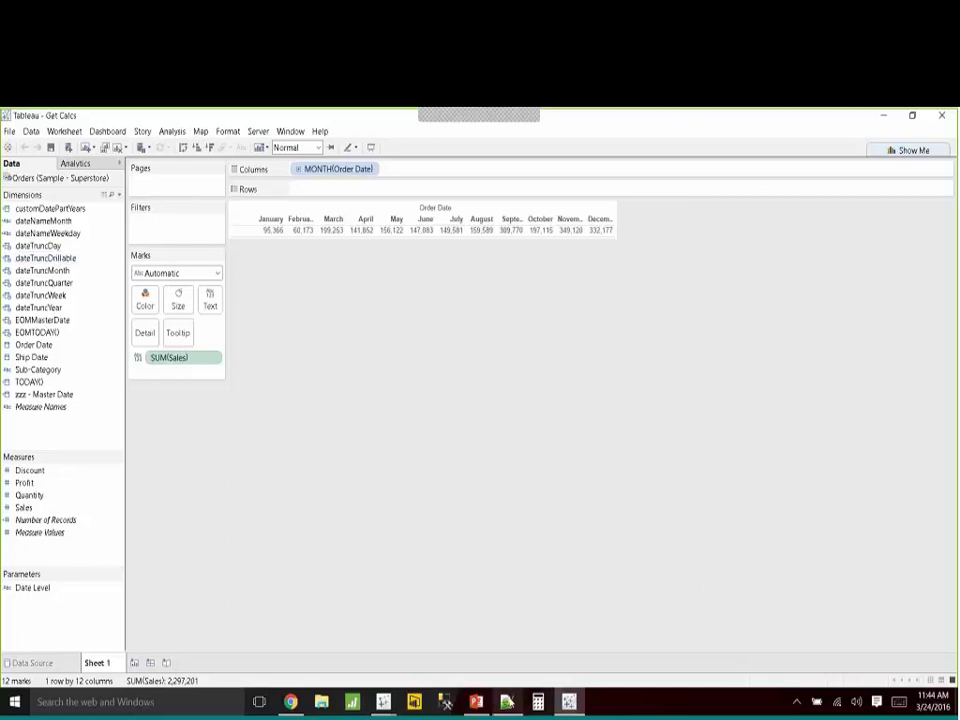
Switch to Notepad++ and review the block of column calculation definitions in Quick Calcs.txt by selecting it temporarily.
left_click(507, 702)
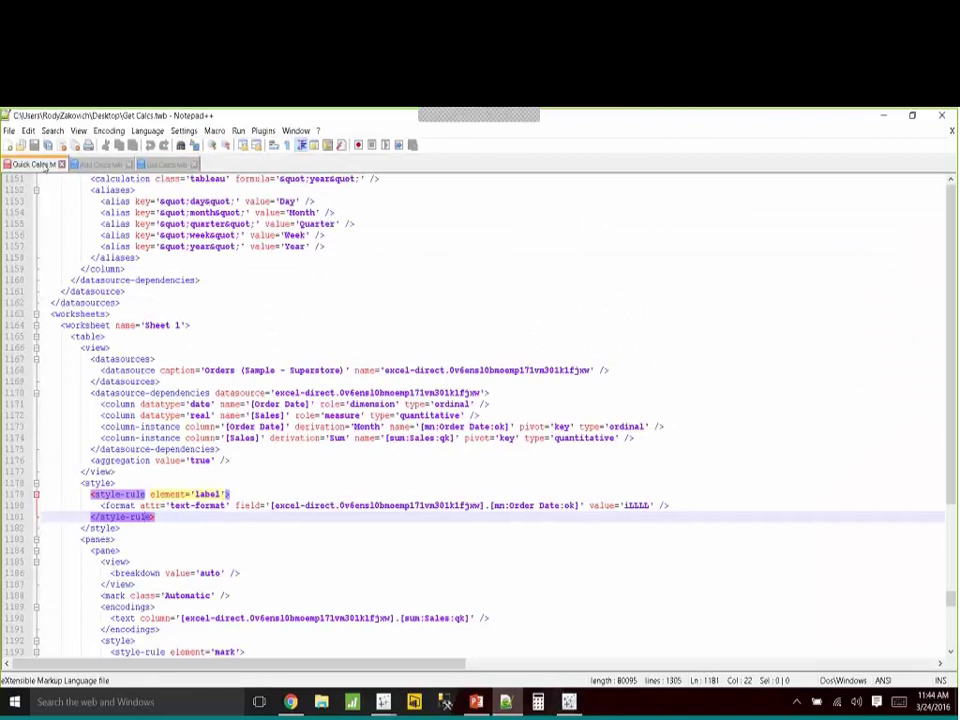
left_click(35, 164)
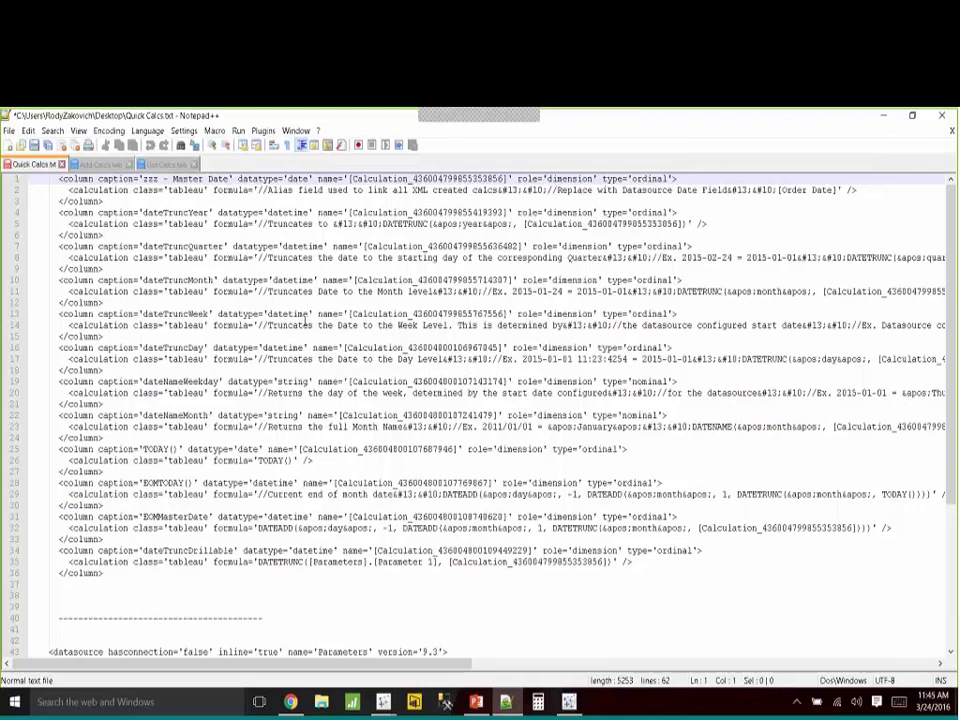
left_click_drag(137, 592, 60, 178)
left_click(186, 483)
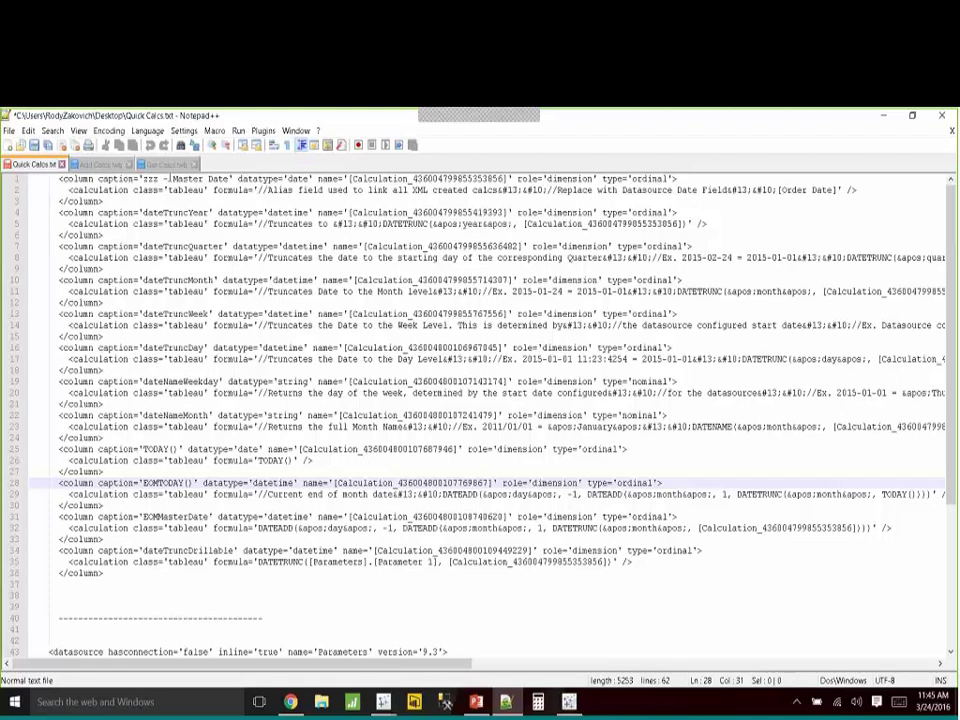
Search Add Calcs.twb for "aliases" up to the aliases line directly above the calculated column definitions.
left_click(100, 164)
key("ctrl+f")
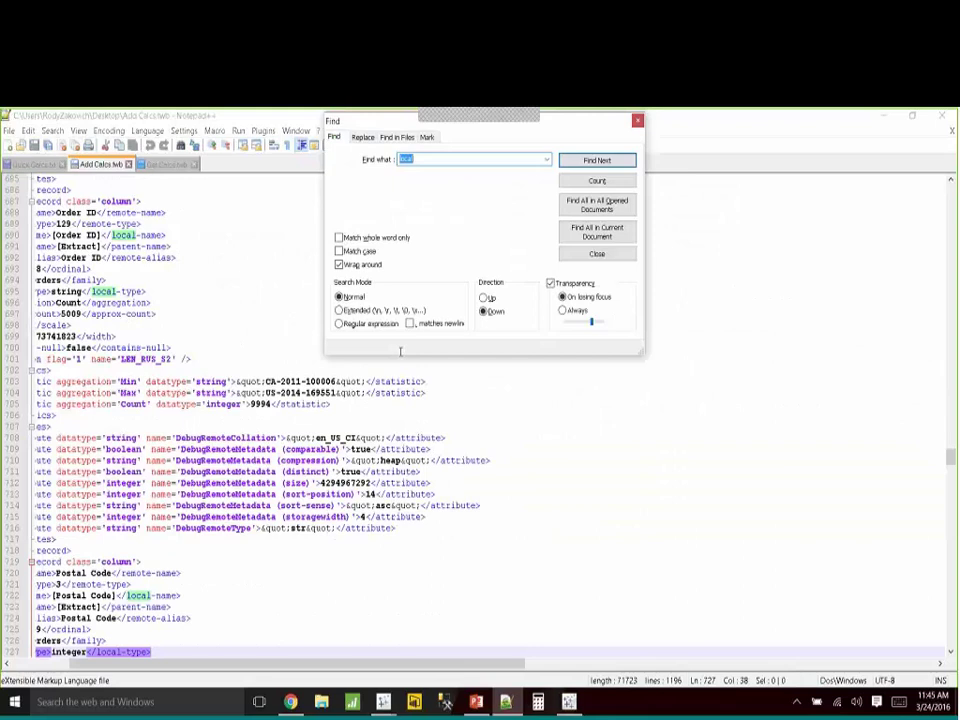
type("aliases")
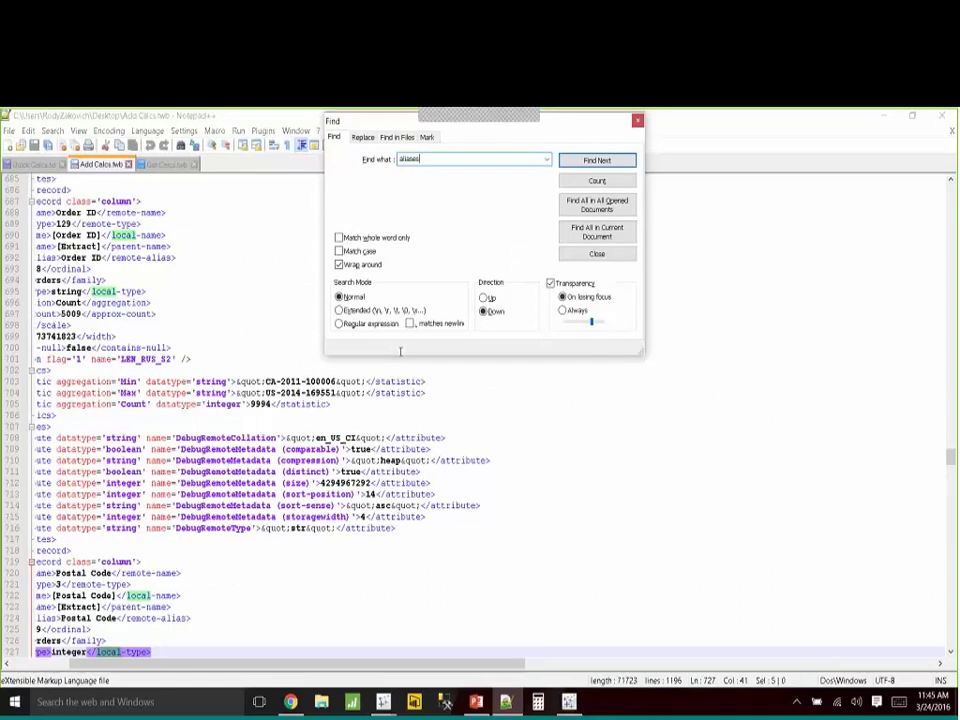
key("Return")
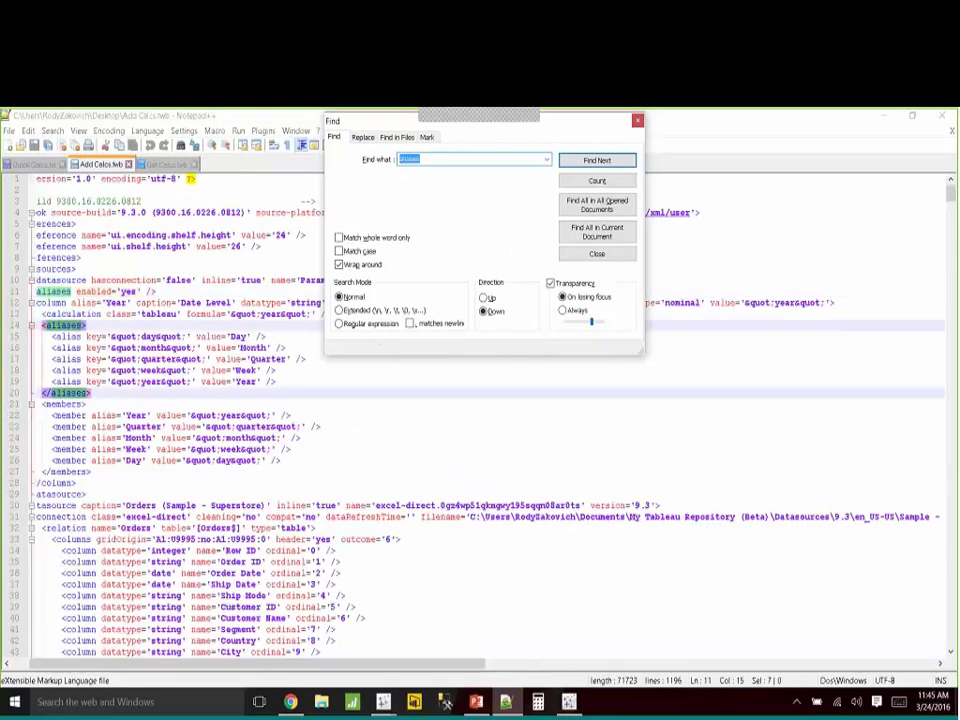
key("Return")
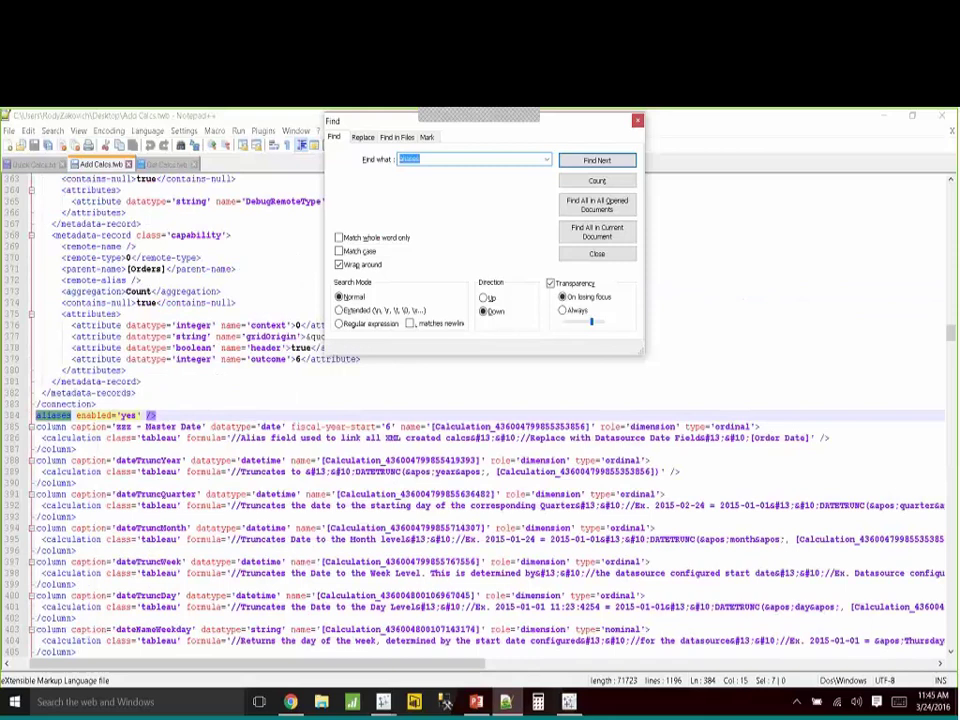
left_click(637, 120)
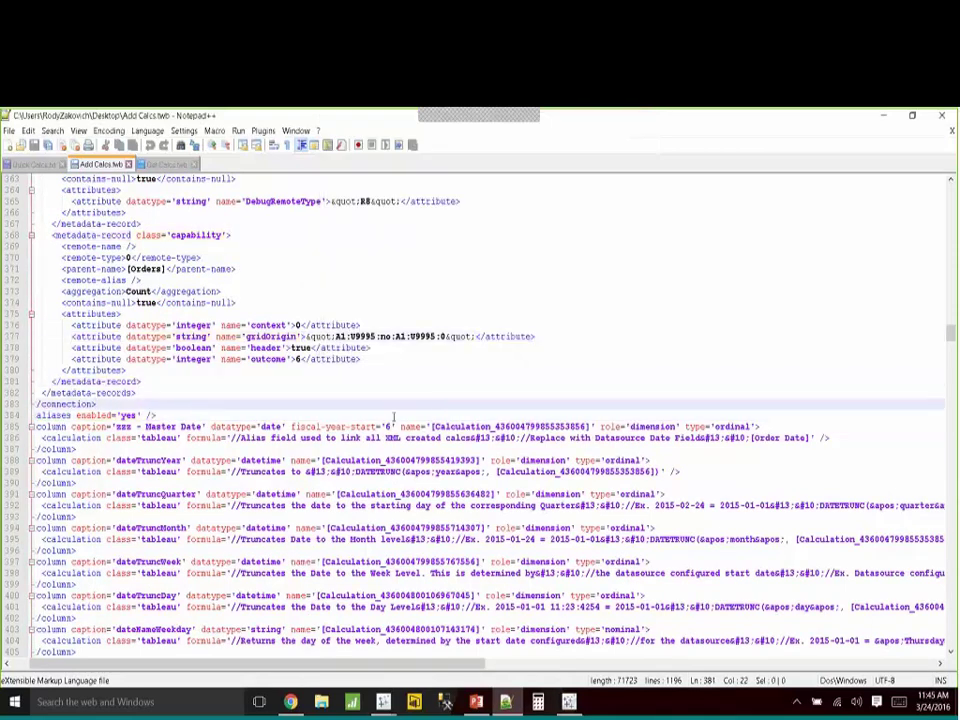
Place the cursor at the end of the closing connection tag and review the calculated column definitions beneath it.
left_click(97, 404)
left_click_drag(951, 332, 951, 343)
scroll(307, 350, "down", 6)
scroll(307, 350, "up", 11)
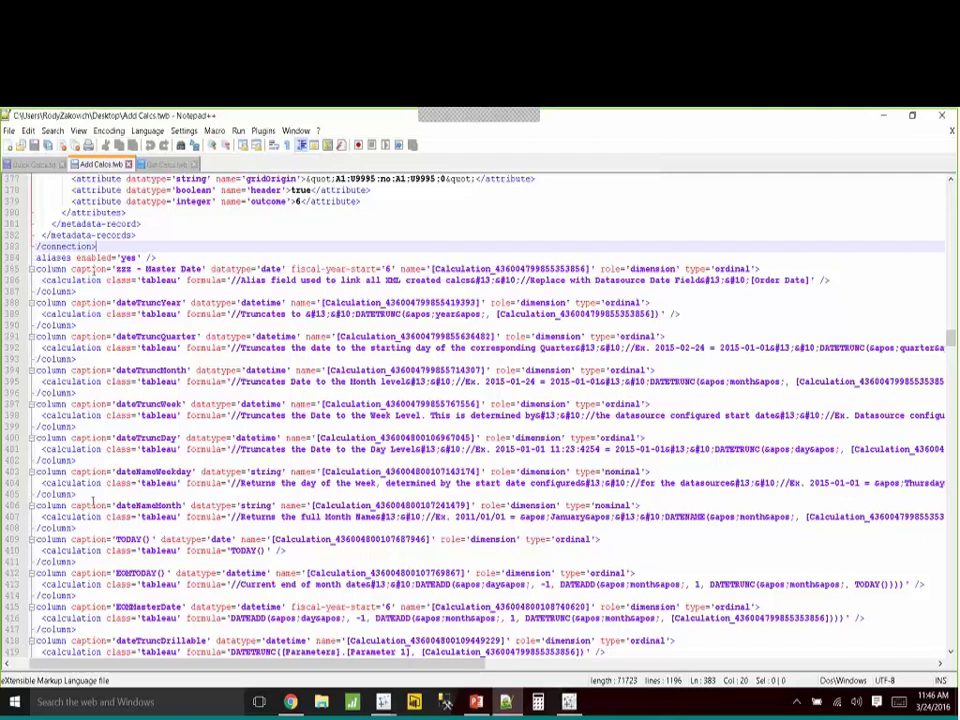
Return to the desktop, open the Add Calcs workbook in Tableau, and enlarge the Dimensions list to show more fields.
left_click(884, 114)
left_click(886, 116)
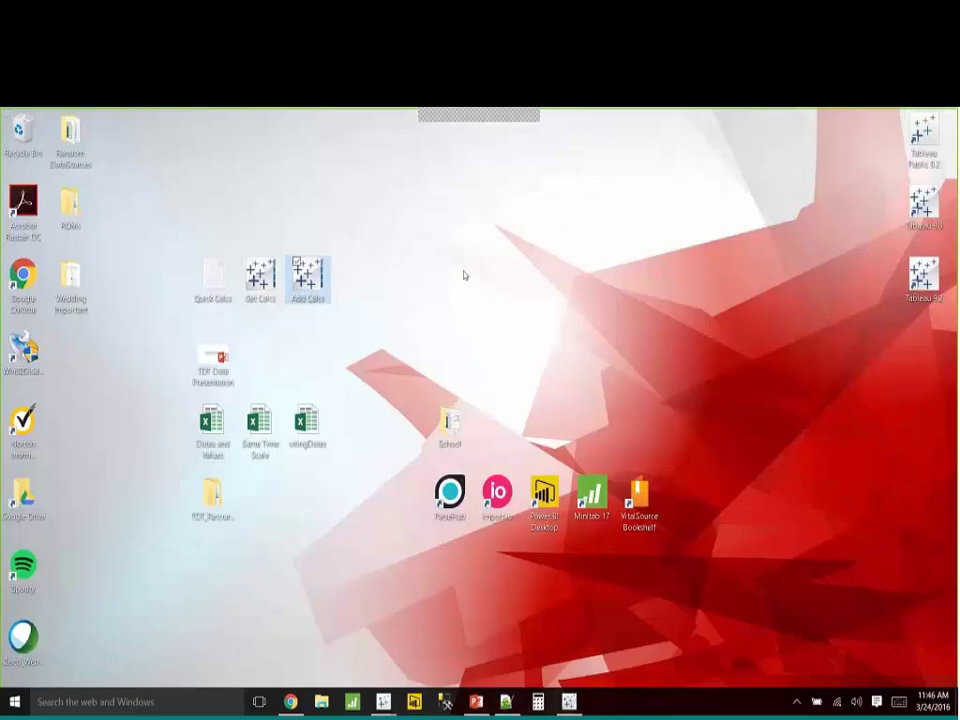
double_click(307, 272)
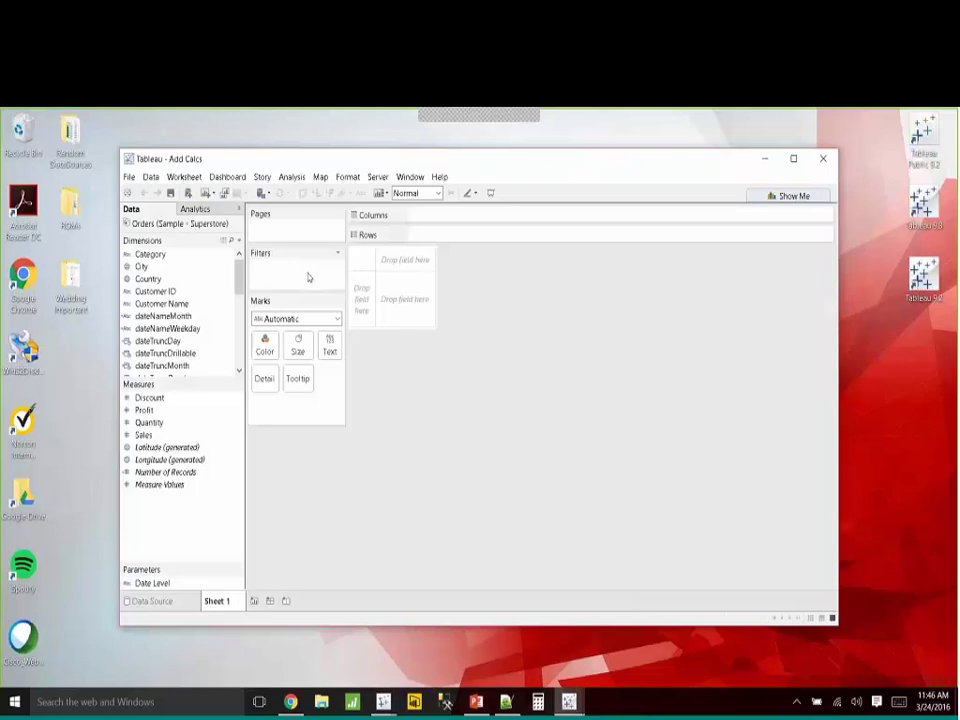
left_click_drag(191, 383, 186, 521)
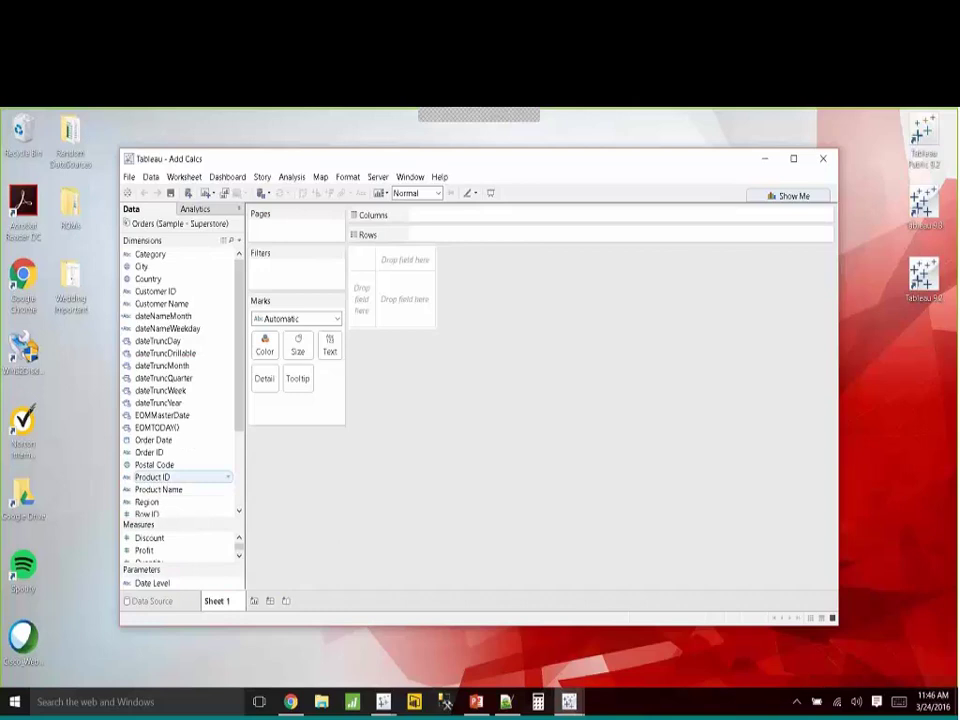
scroll(196, 493, "down", 4)
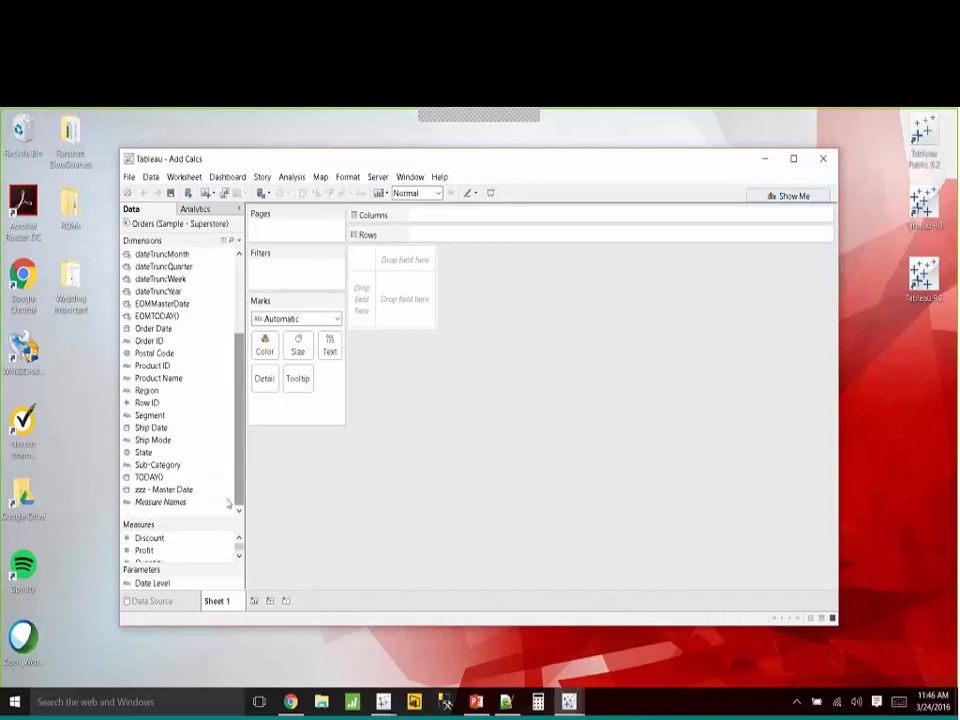
Open the zzz - Master Date calculation to examine its formula, and close it without changes.
right_click(196, 493)
left_click(236, 297)
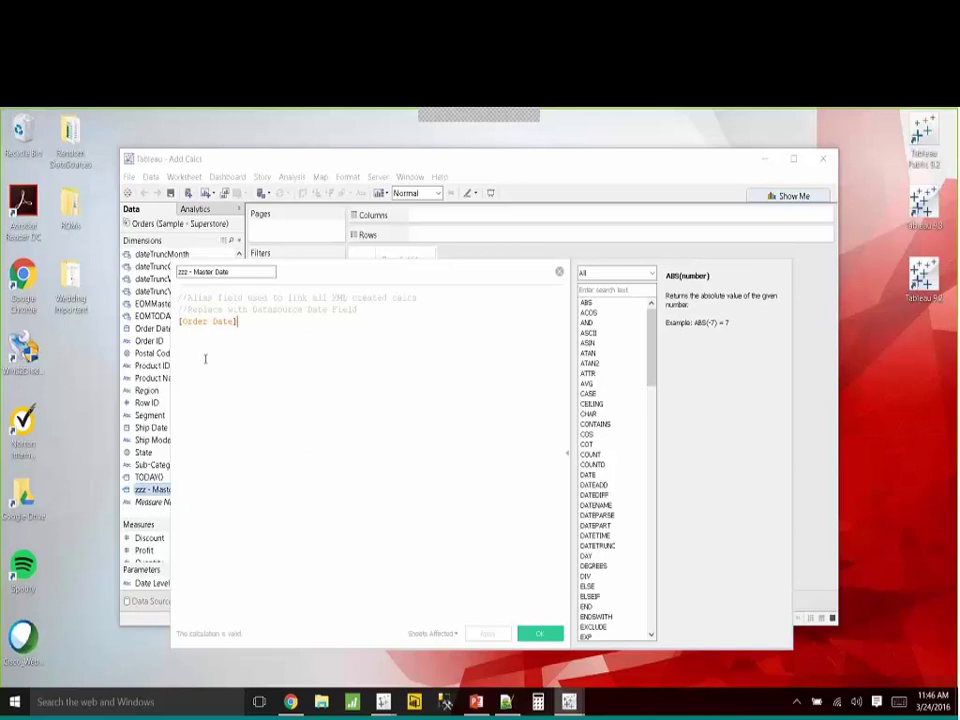
left_click(558, 273)
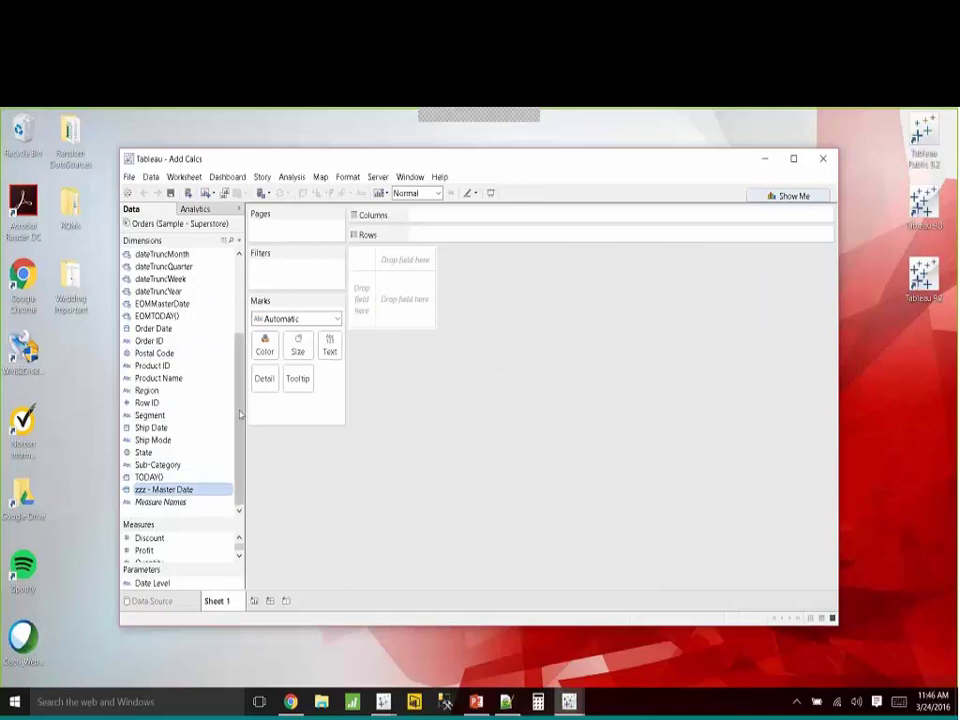
scroll(173, 419, "up", 3)
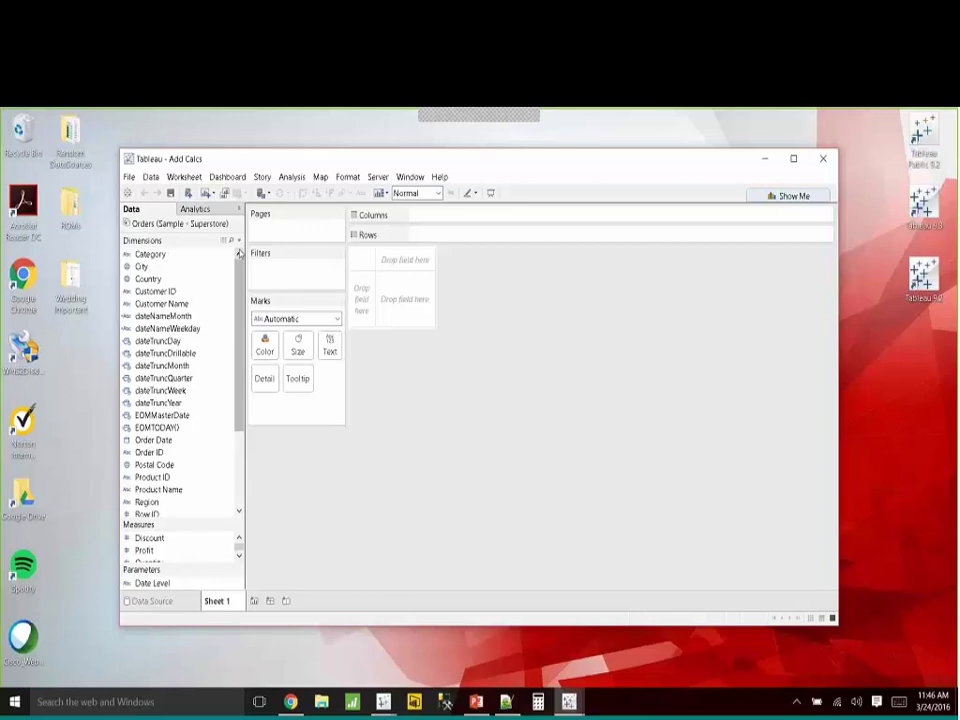
Switch to the TDT Date Presentation in PowerPoint and display its closing slide with the contact details.
key("alt+Tab")
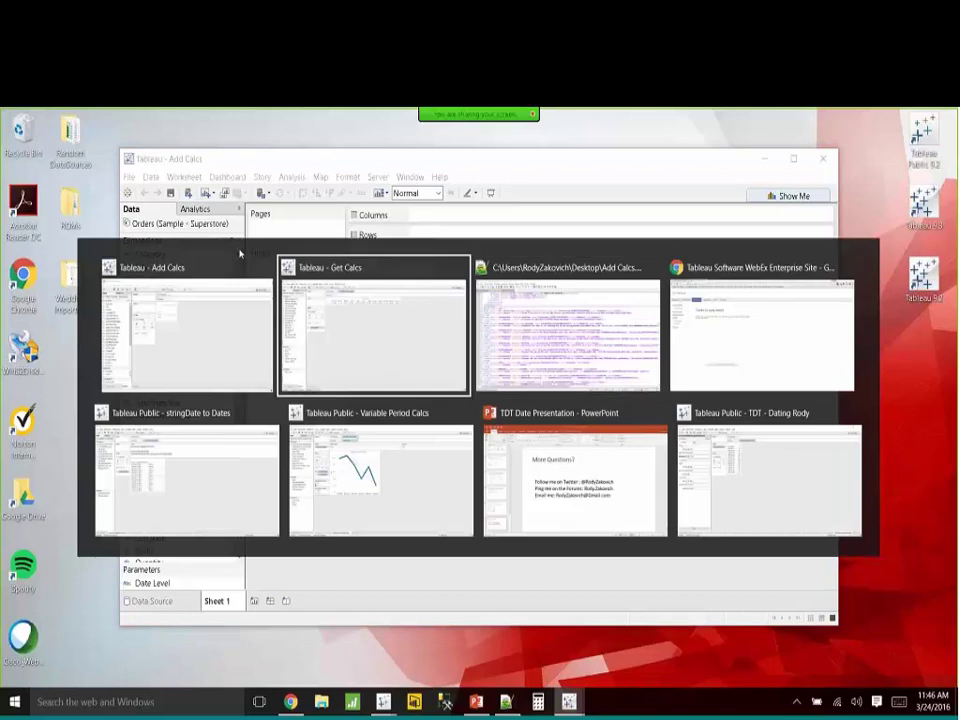
key("Tab")
key("Tab")
key("Tab")
key("Tab")
key("Tab")
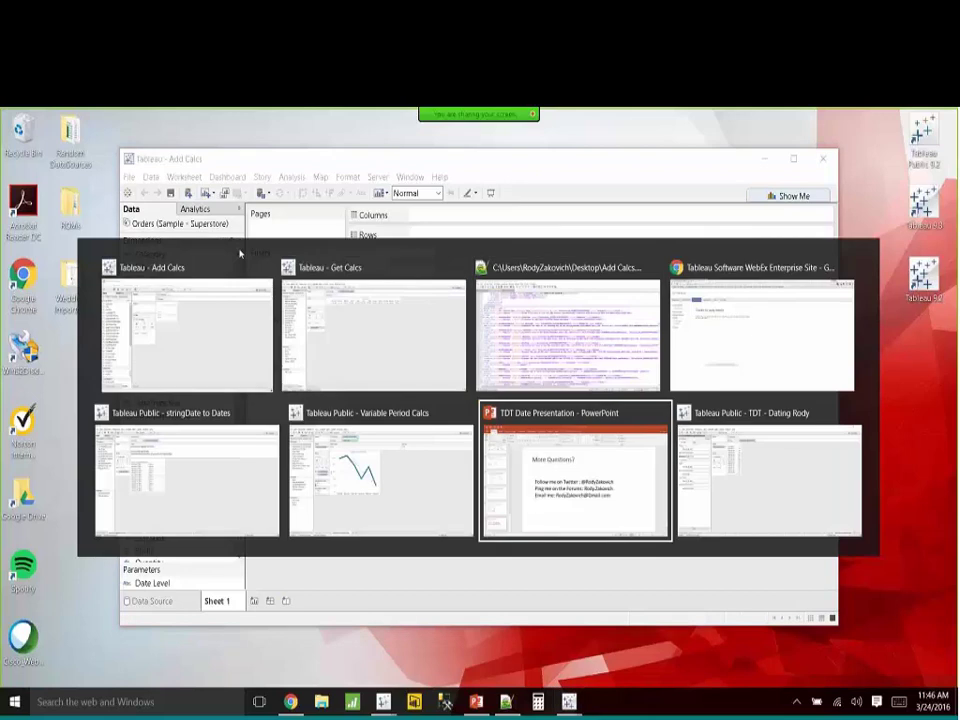
scroll(240, 253, "up", 1)
scroll(240, 253, "down", 1)
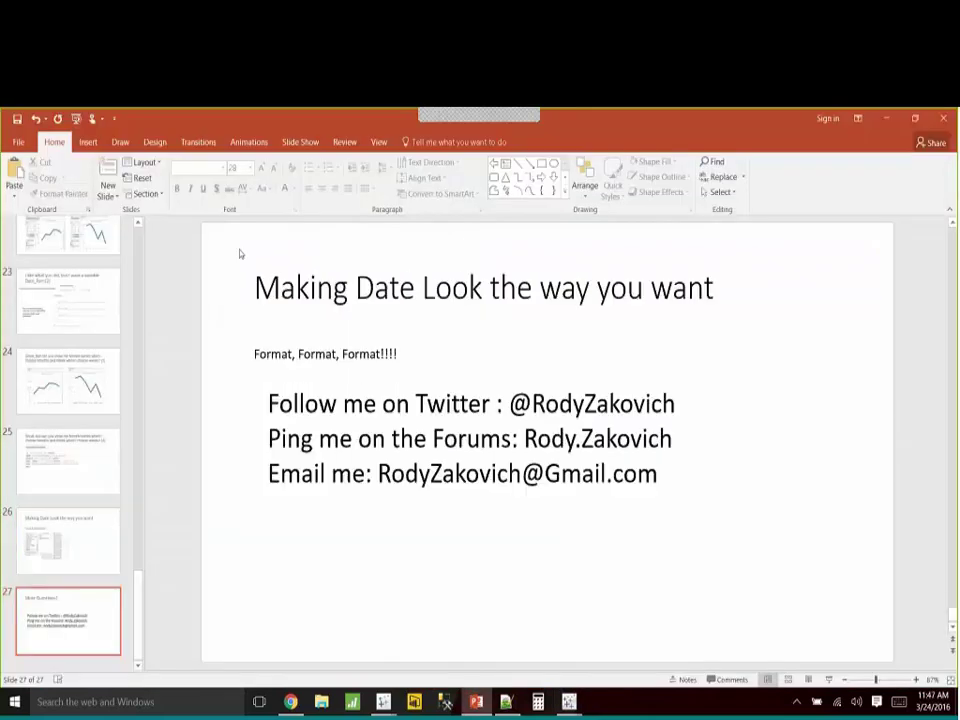